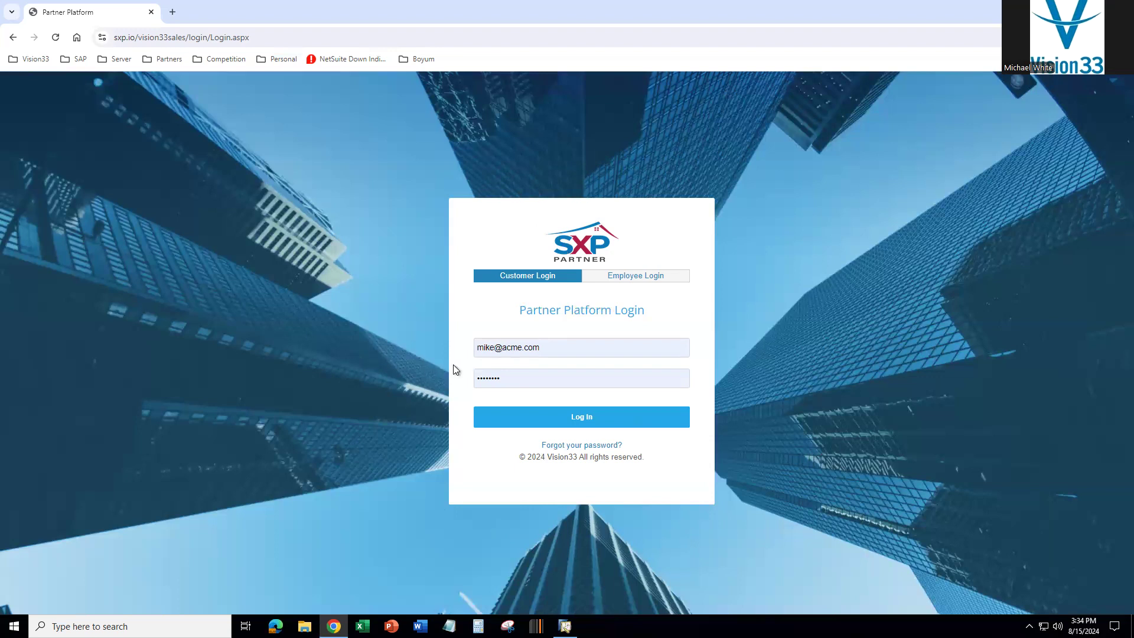
# Sign in through the employee login and choose Mike's Bodega as the customer to log in as
pyautogui.click(545, 349)
pyautogui.moveTo(543, 349); pyautogui.dragTo(427, 349)
pyautogui.click(319, 372)
pyautogui.click(650, 282)
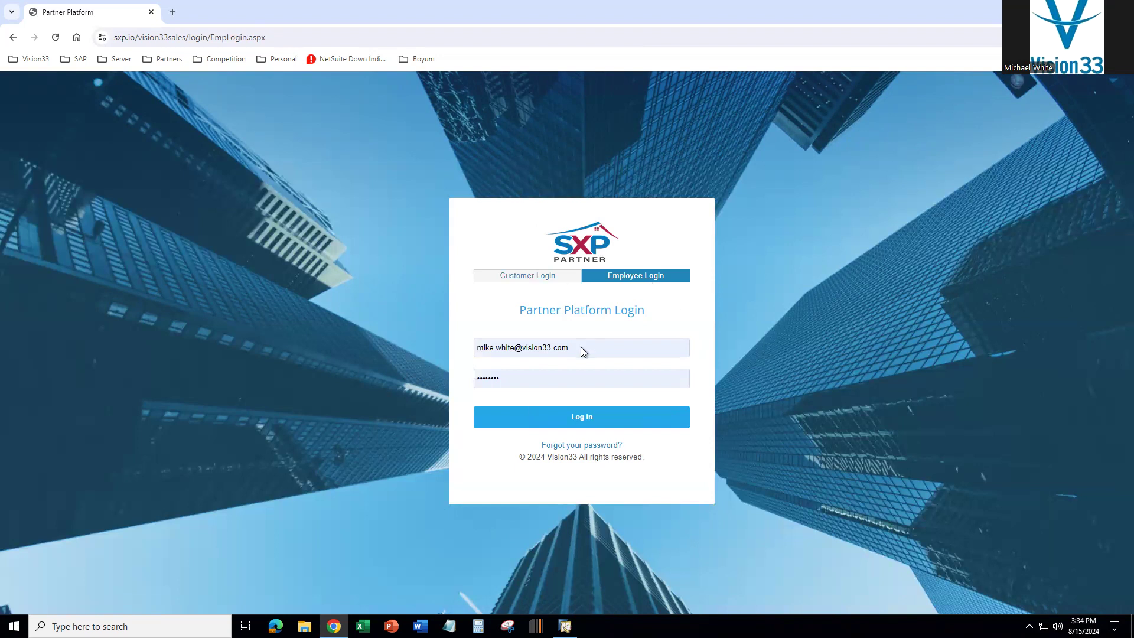
pyautogui.click(588, 421)
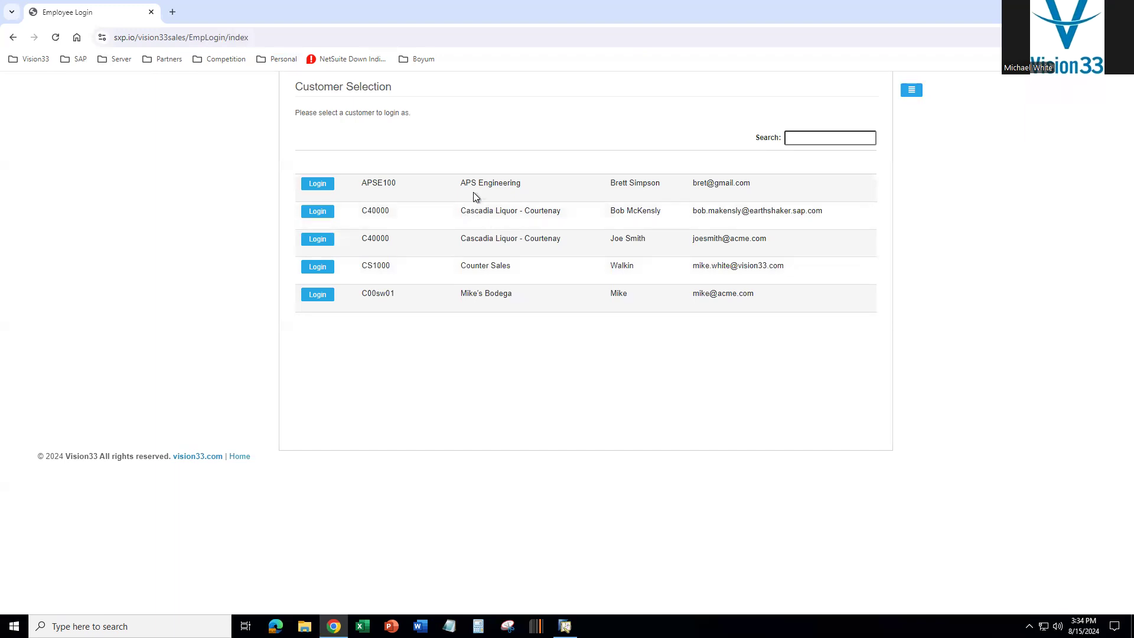
pyautogui.click(318, 295)
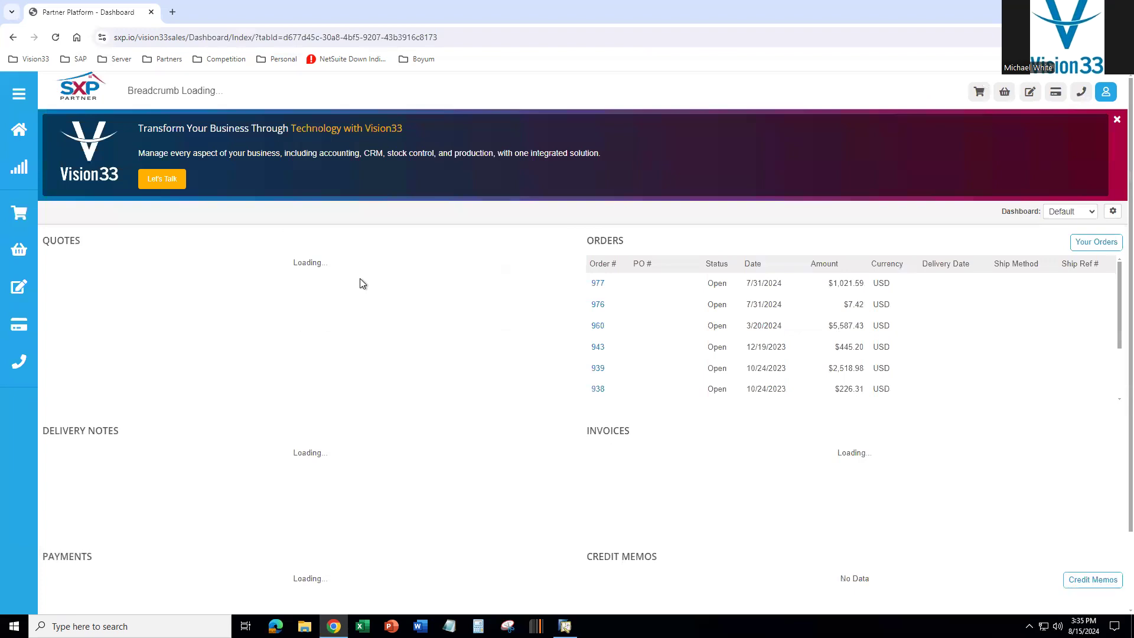
# Log out of the employee session and sign in through the customer login with the customer's saved e-mail and password
pyautogui.click(1106, 92)
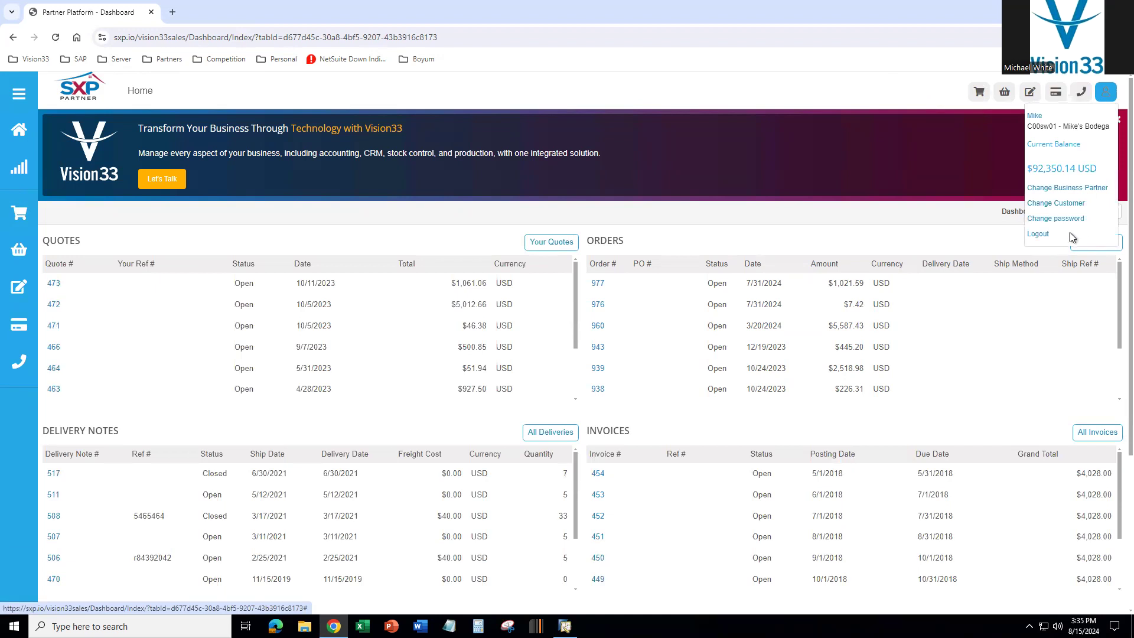
pyautogui.click(1040, 234)
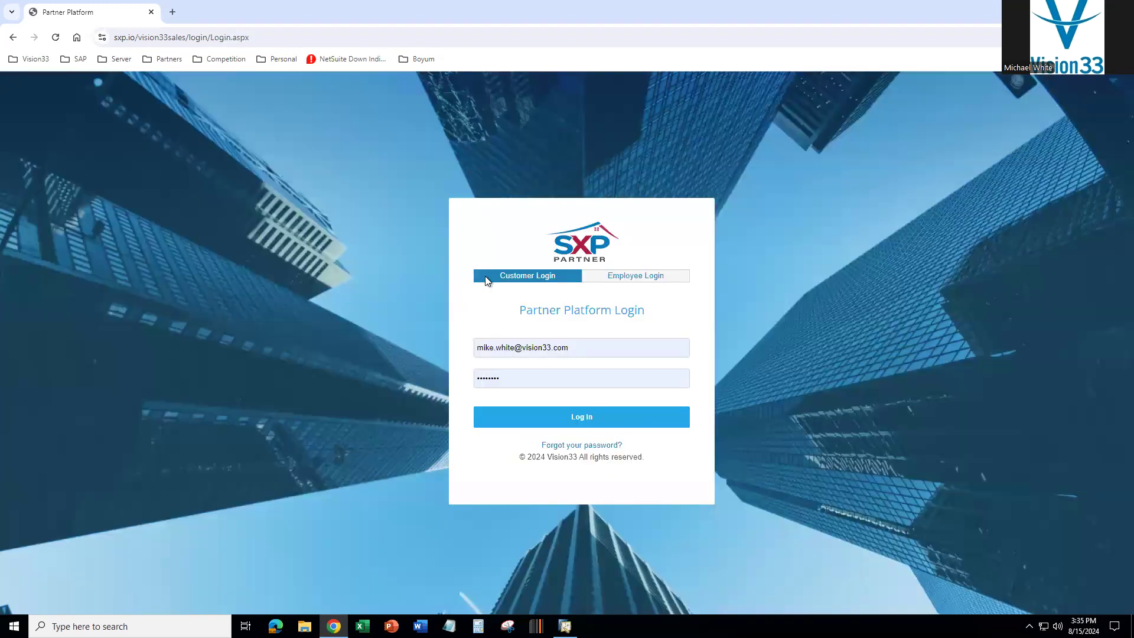
pyautogui.click(588, 349)
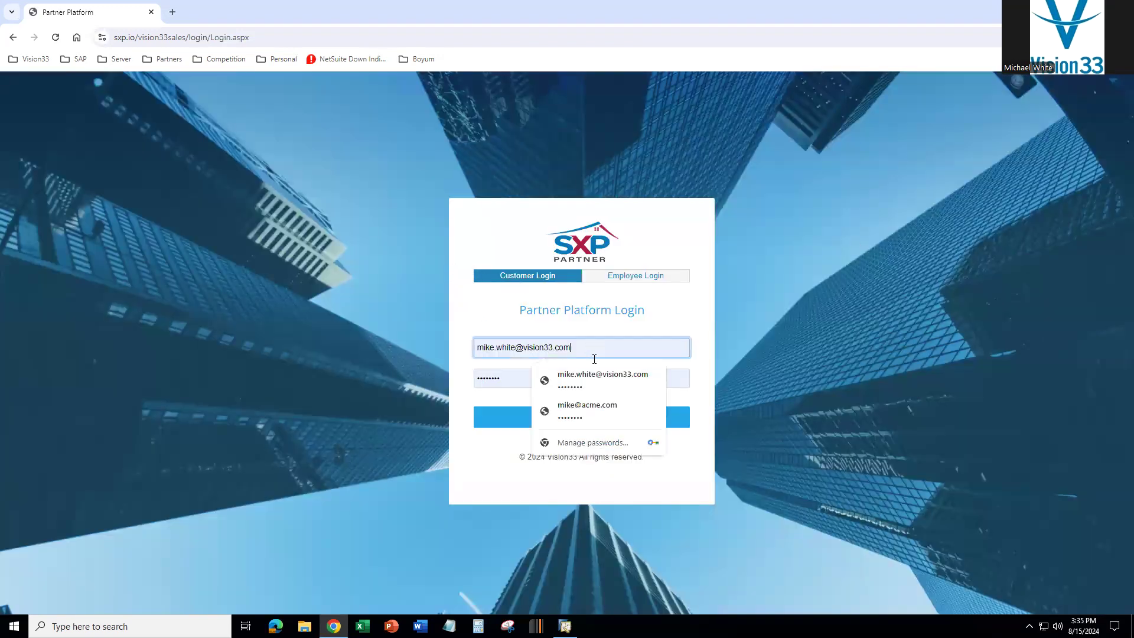
pyautogui.click(590, 406)
pyautogui.click(591, 412)
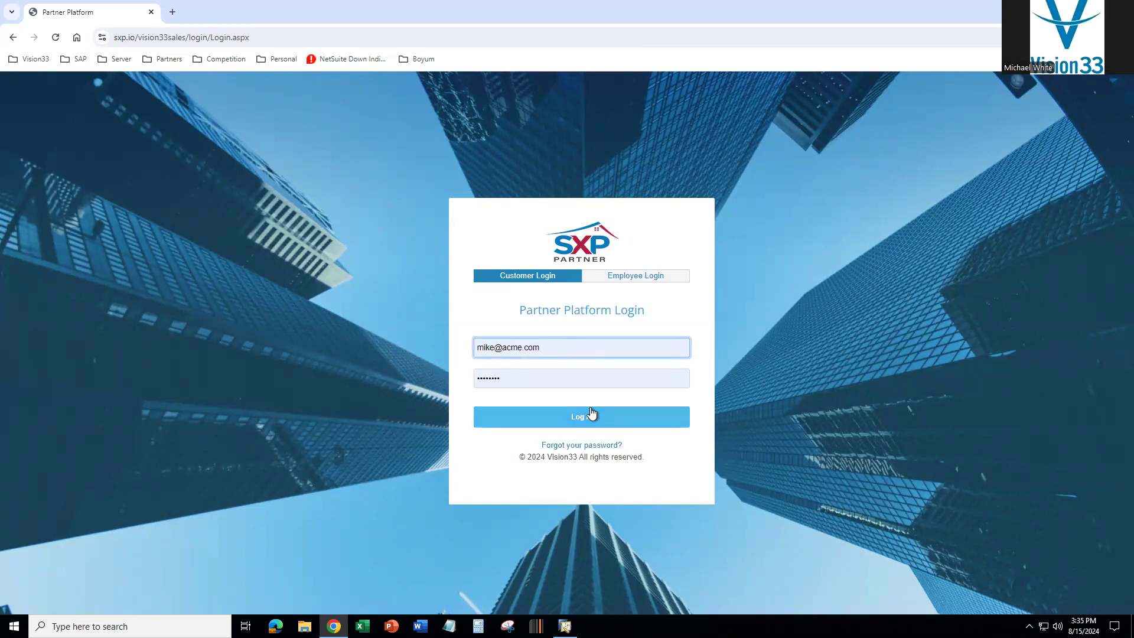
pyautogui.click(584, 422)
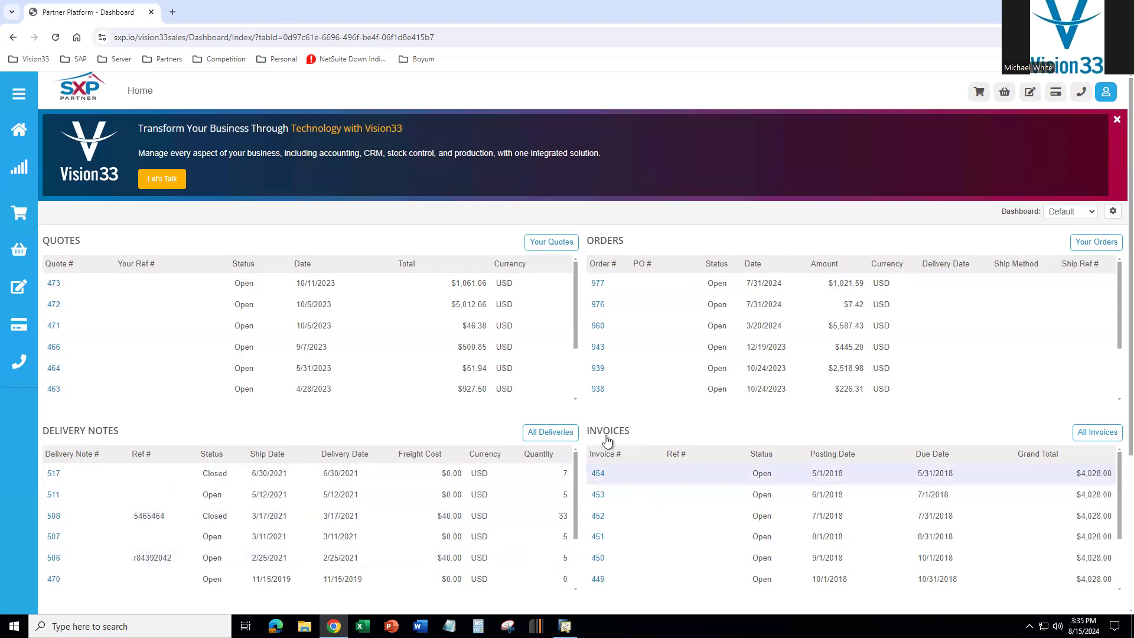
# Review the dashboard's document sections, including payments and credit memos, and the account details with the current balance
pyautogui.scroll(-4, 631, 438)
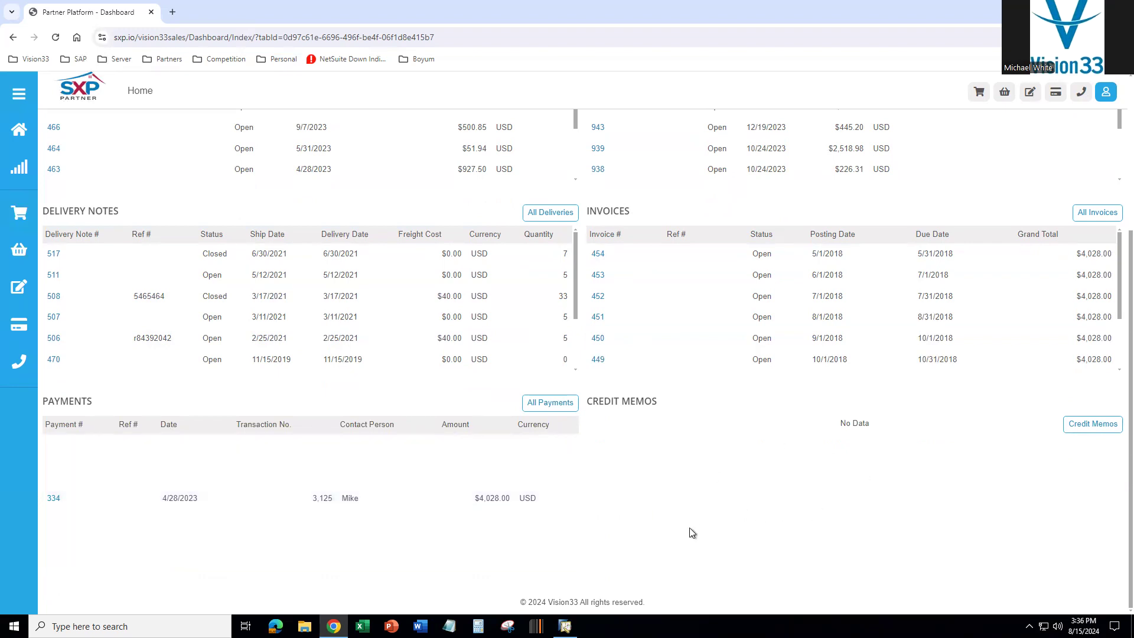
pyautogui.scroll(4, 577, 502)
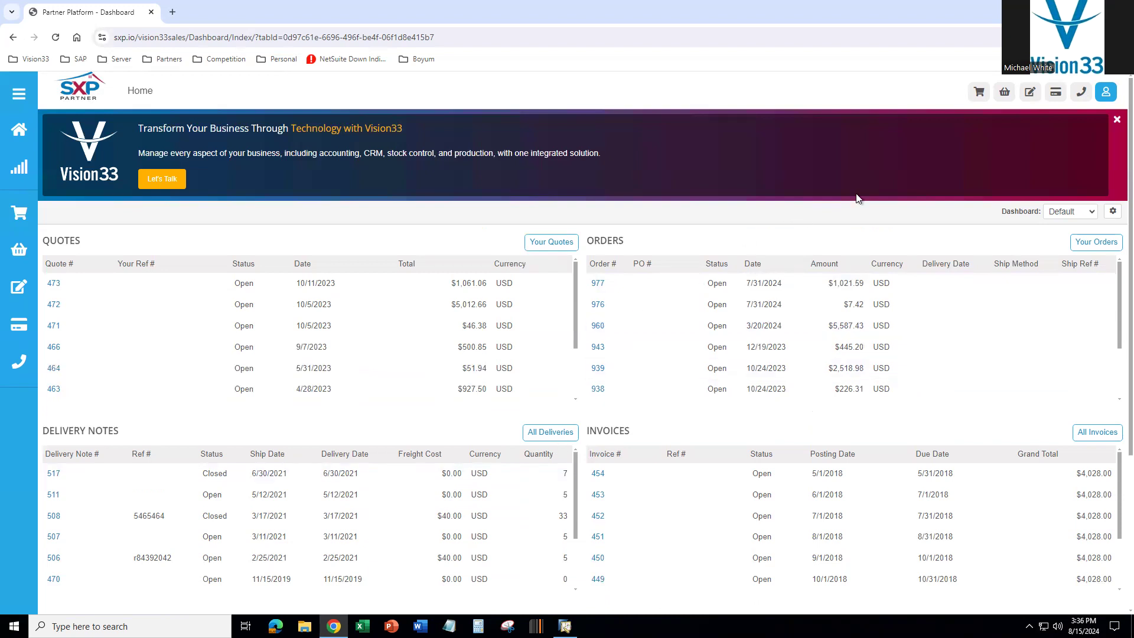
pyautogui.click(1106, 93)
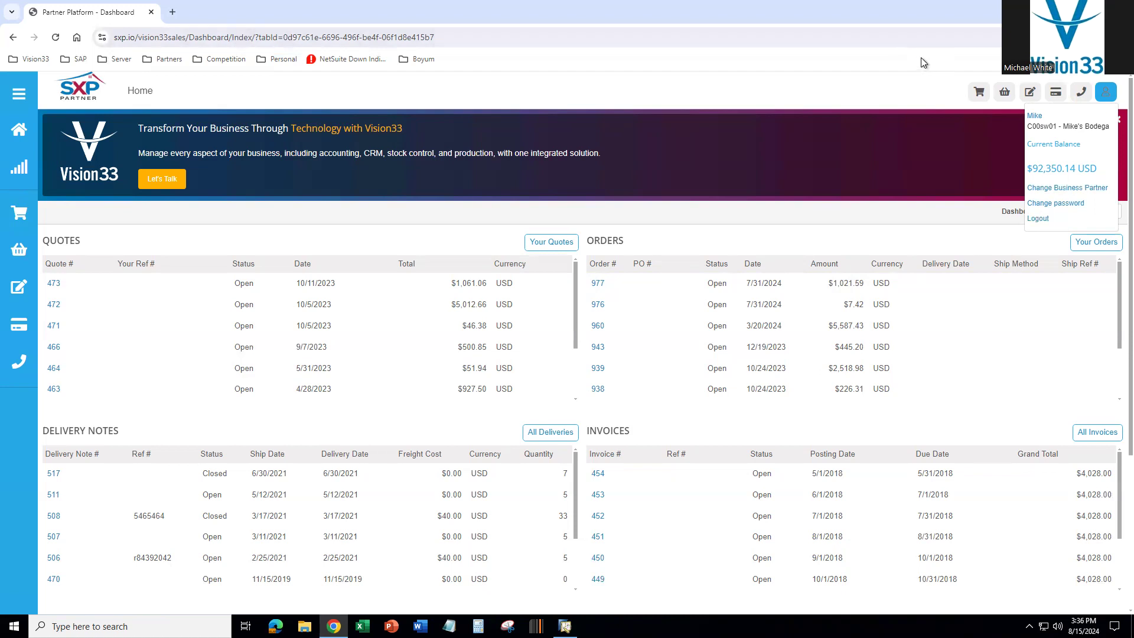
pyautogui.click(848, 90)
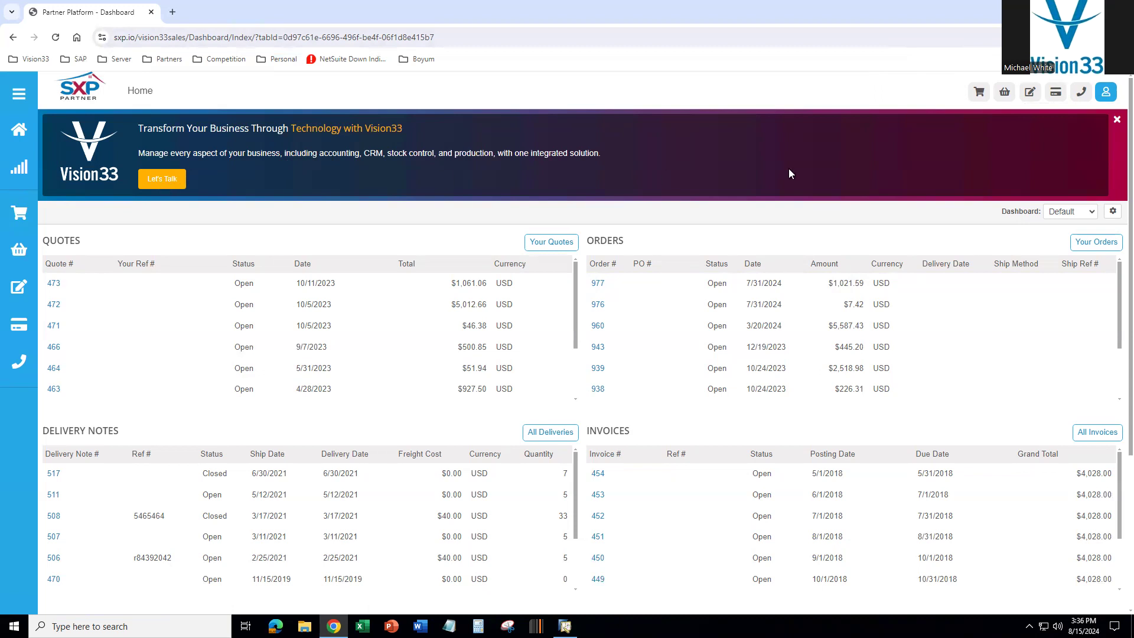
# Hide the promotional banner on the dashboard and show it again
pyautogui.click(1115, 122)
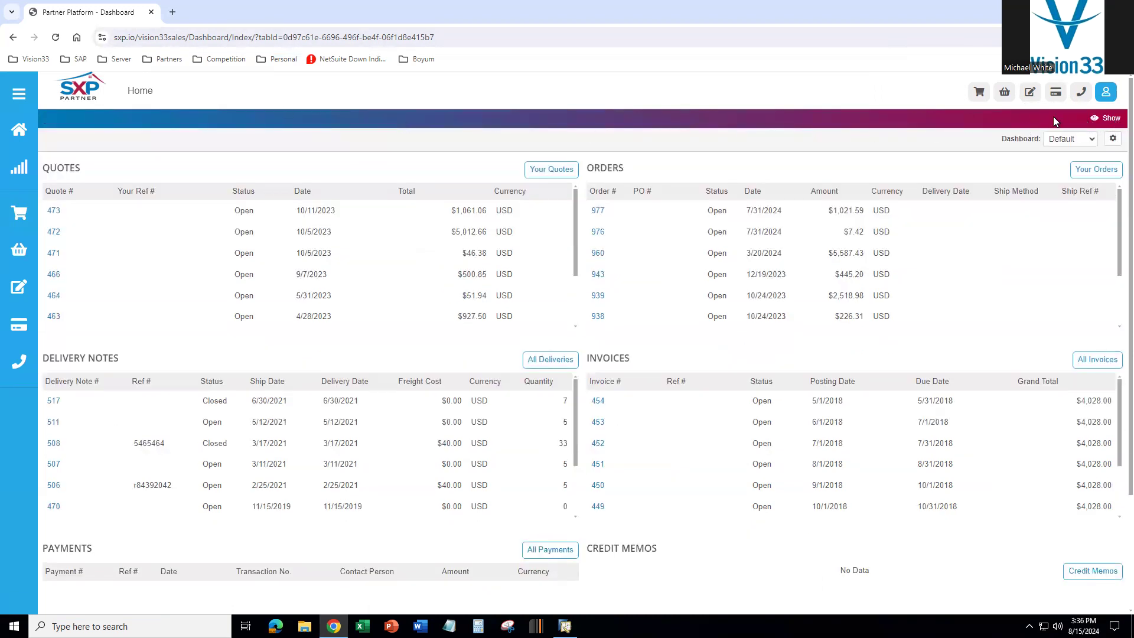
pyautogui.click(1116, 120)
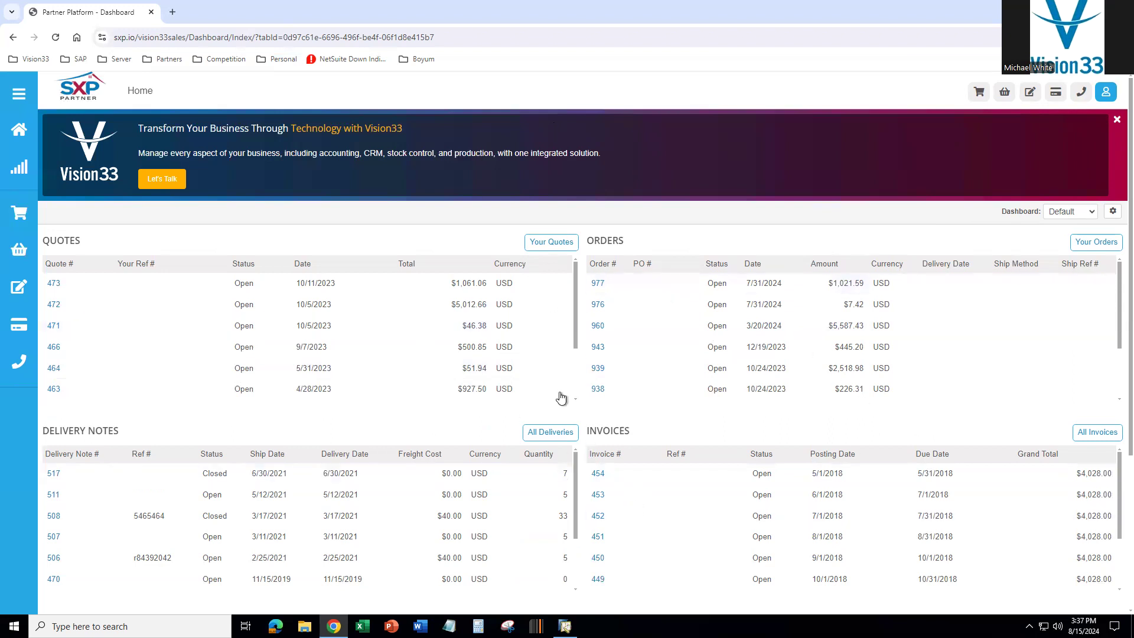
pyautogui.scroll(-2, 495, 388)
pyautogui.scroll(2, 496, 392)
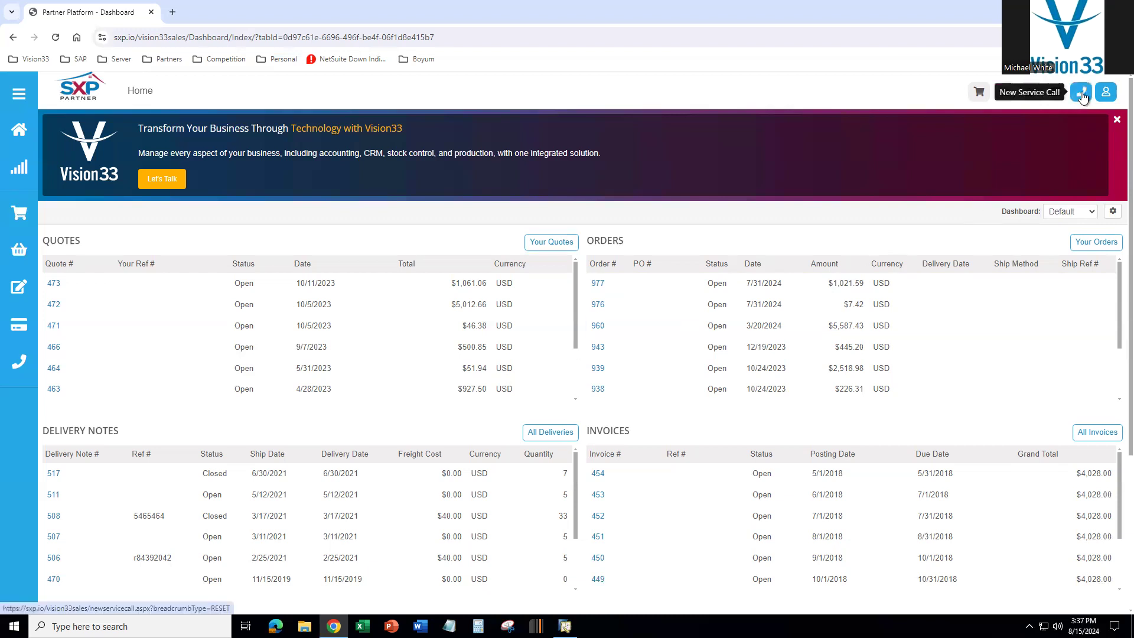
# Open a new service call form, review its subject, priority, description and attachment fields, and cancel it
pyautogui.click(1082, 93)
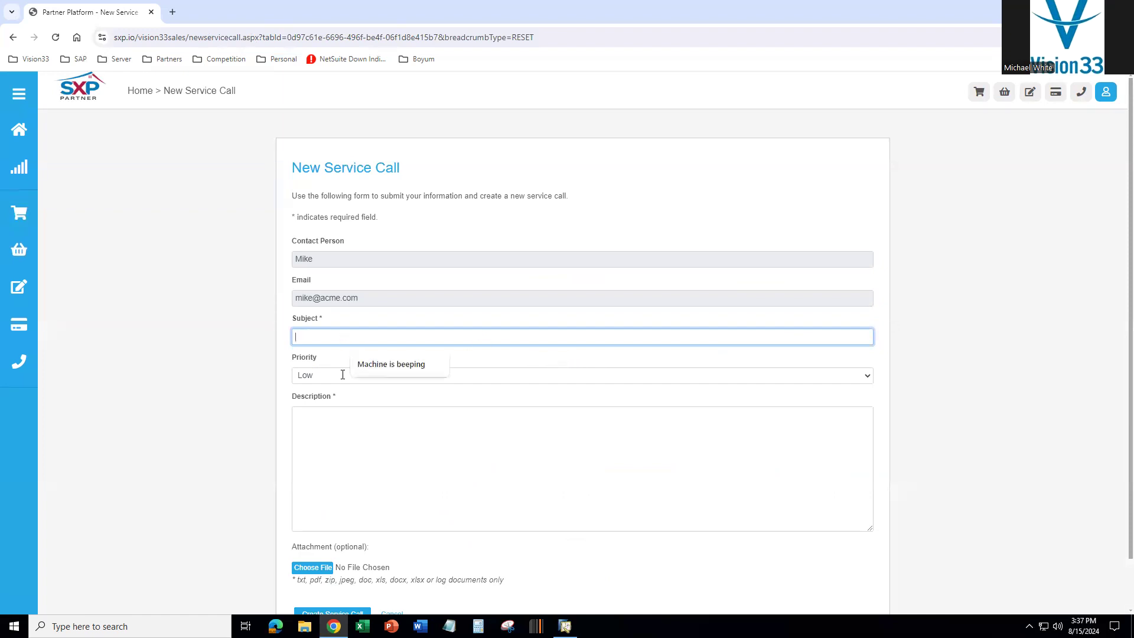
pyautogui.click(338, 435)
pyautogui.scroll(-1, 344, 486)
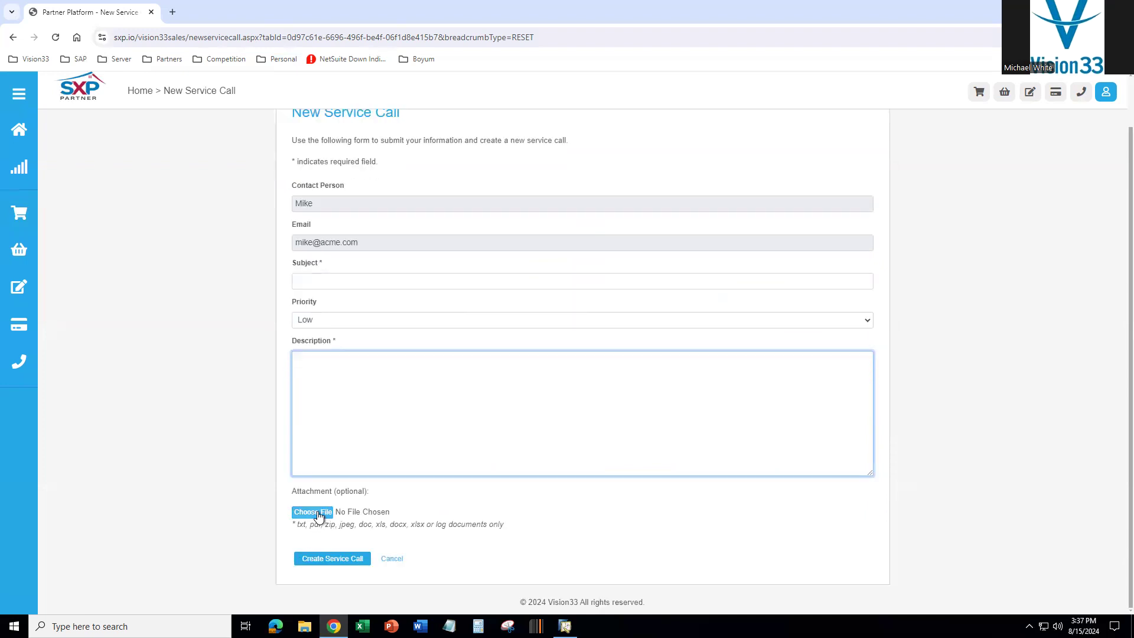
pyautogui.click(395, 560)
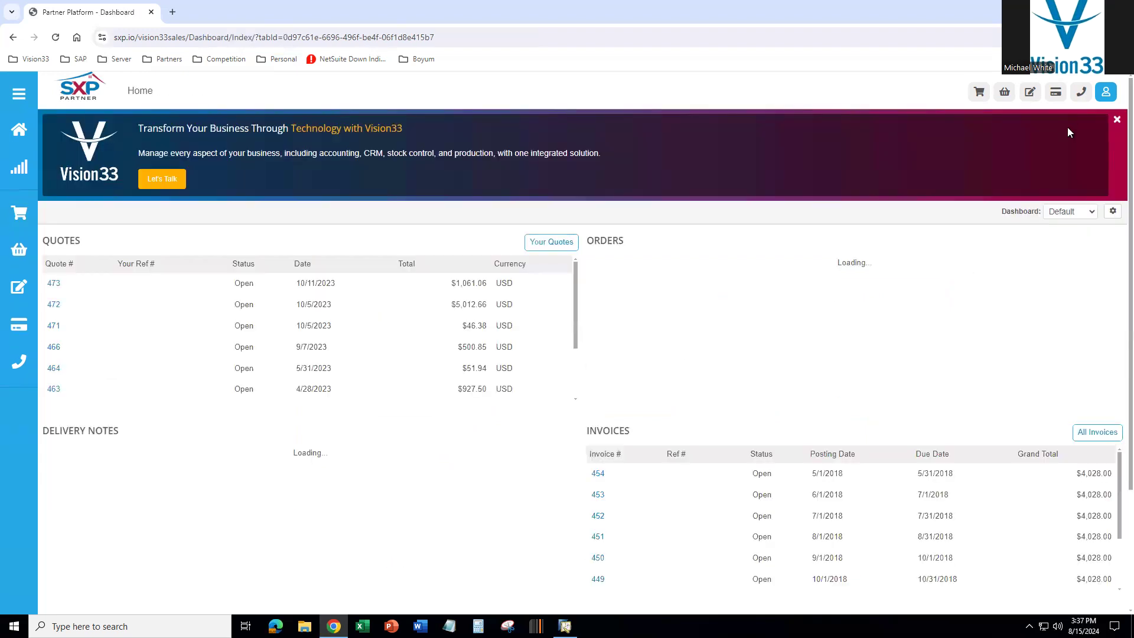
# Open the balance payment page and select the invoices dated 2018-05-01, 2018-07-01 and 2018-08-01 for payment
pyautogui.click(1056, 95)
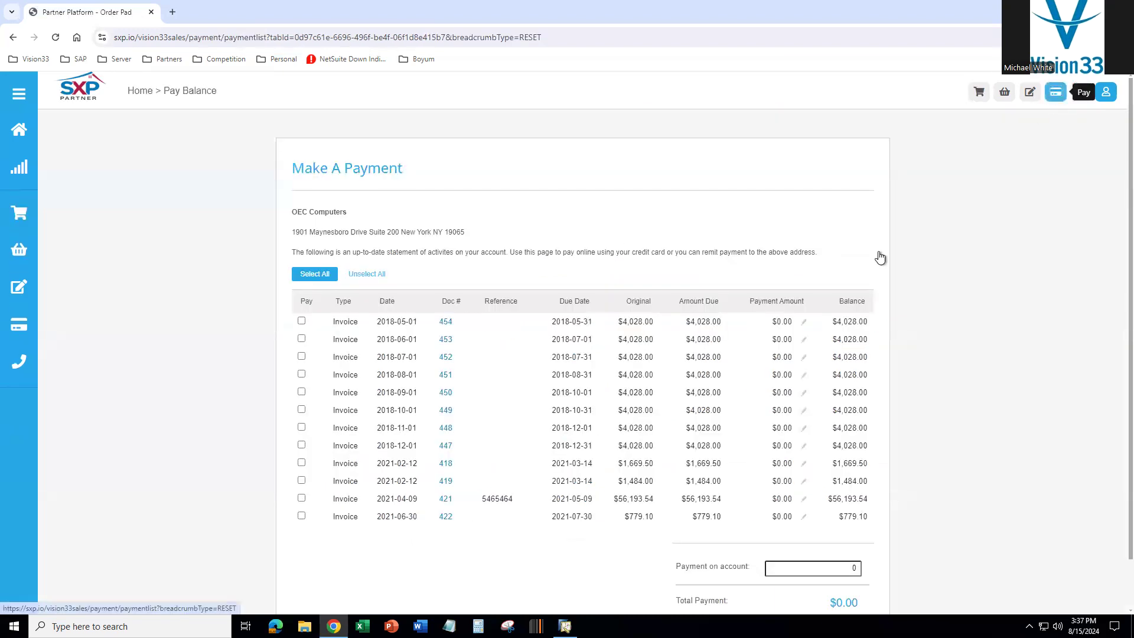
pyautogui.click(302, 321)
pyautogui.click(301, 356)
pyautogui.click(301, 374)
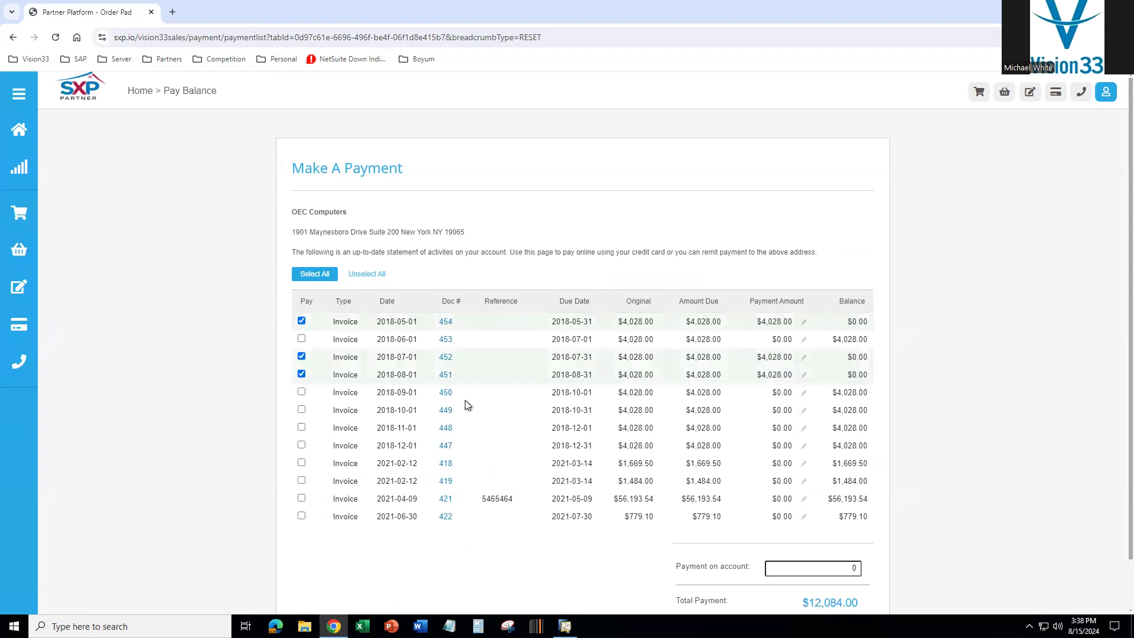
pyautogui.scroll(-1, 465, 399)
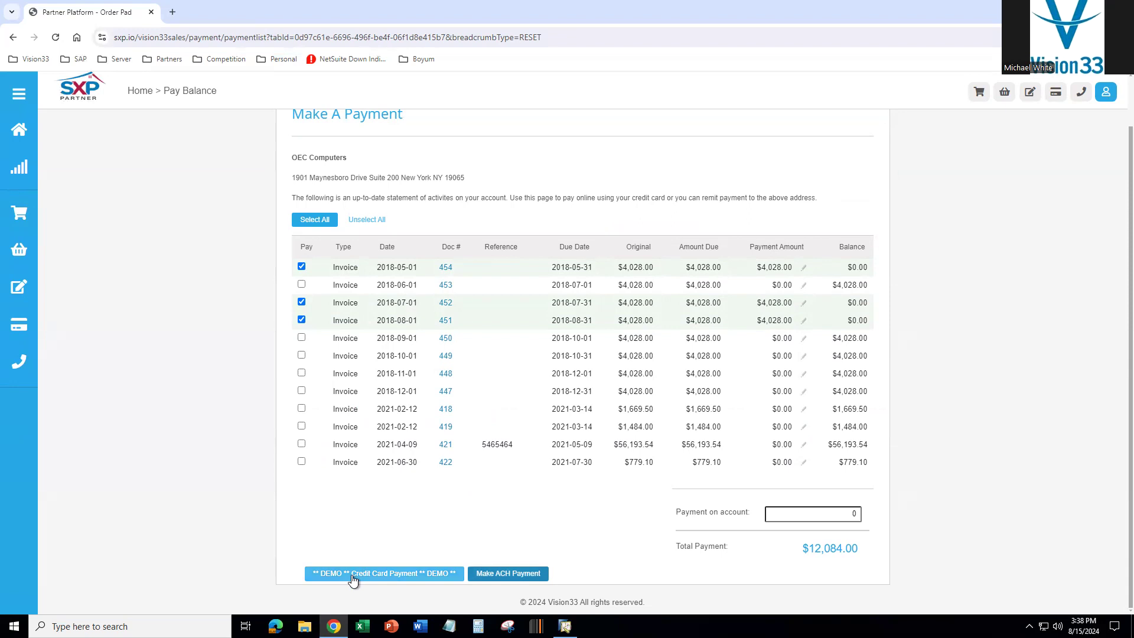
# Open the ACH payment form for the selected invoices and review its account holder, account number and routing number fields
pyautogui.click(518, 573)
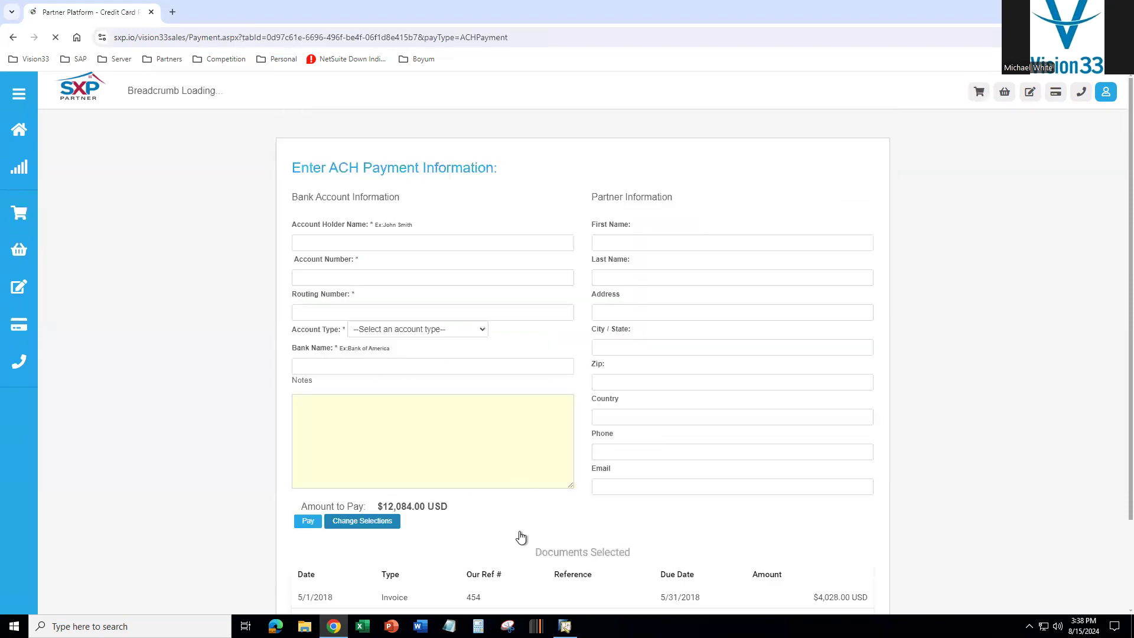
pyautogui.click(368, 240)
pyautogui.click(369, 277)
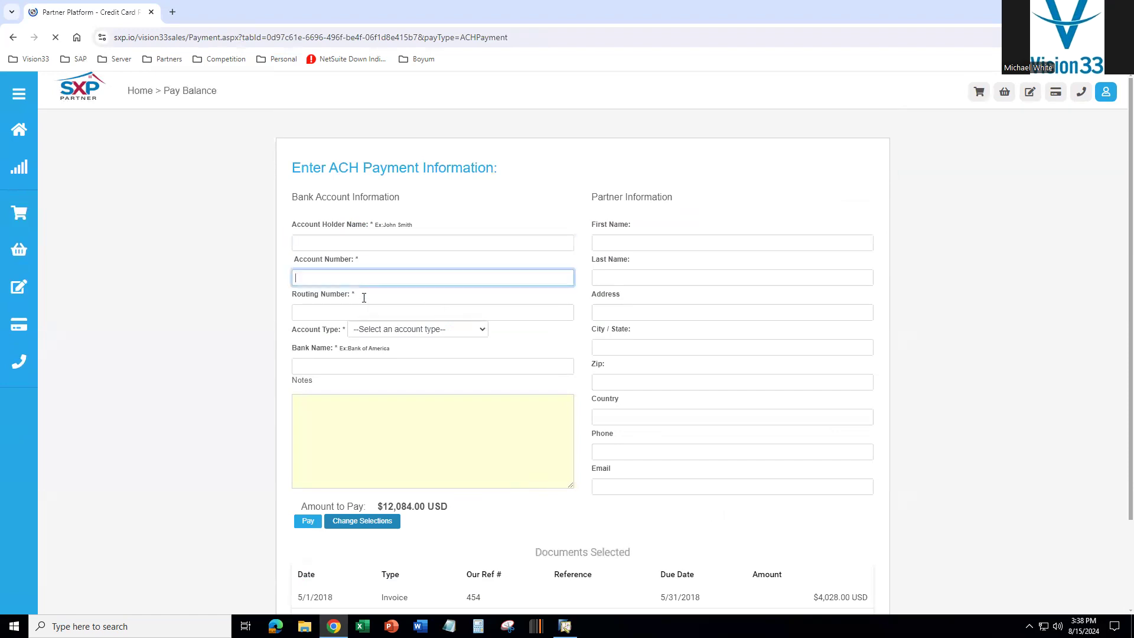
pyautogui.click(364, 308)
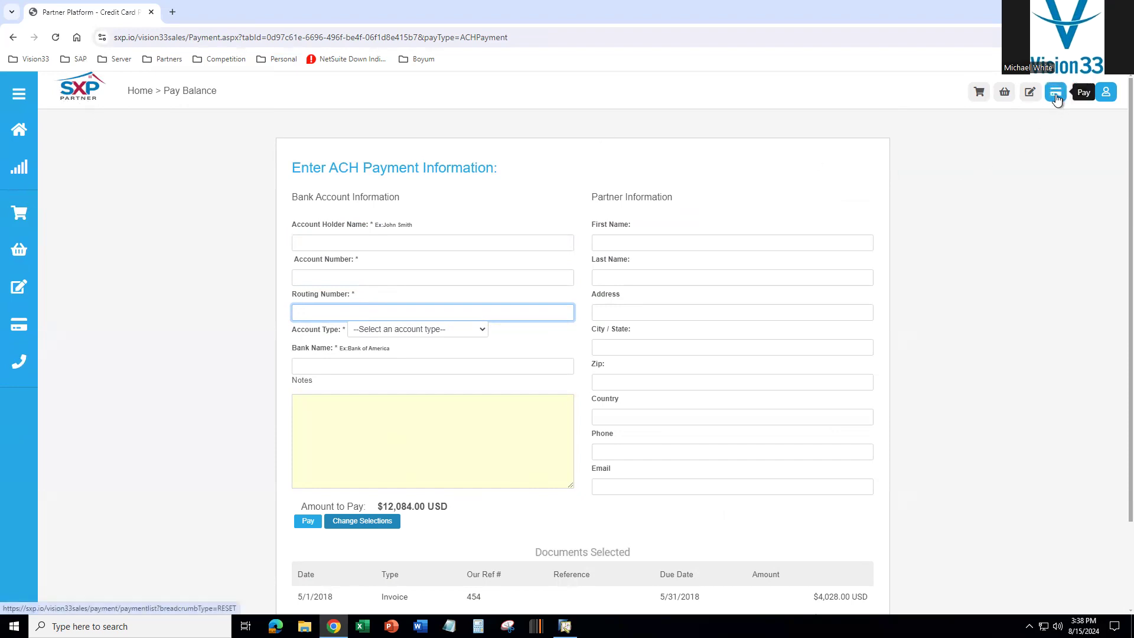
# Start a new quote and add the item A00004 Rainbow Color Printer 5.0, shipping to Head Office
pyautogui.click(1031, 96)
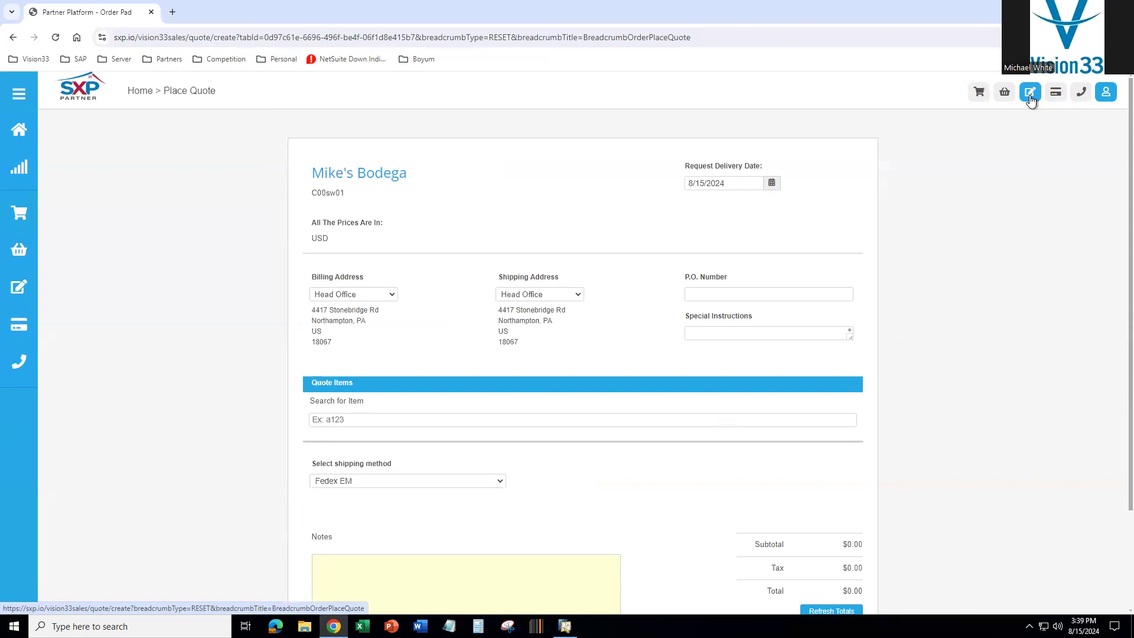
pyautogui.click(380, 421)
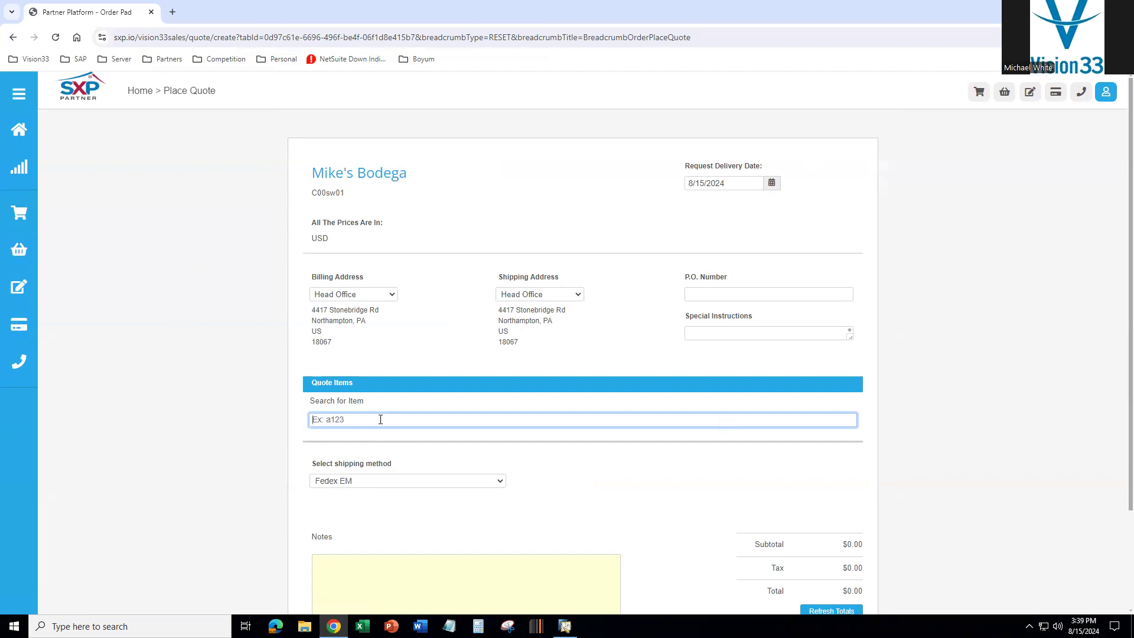
pyautogui.write('printer')
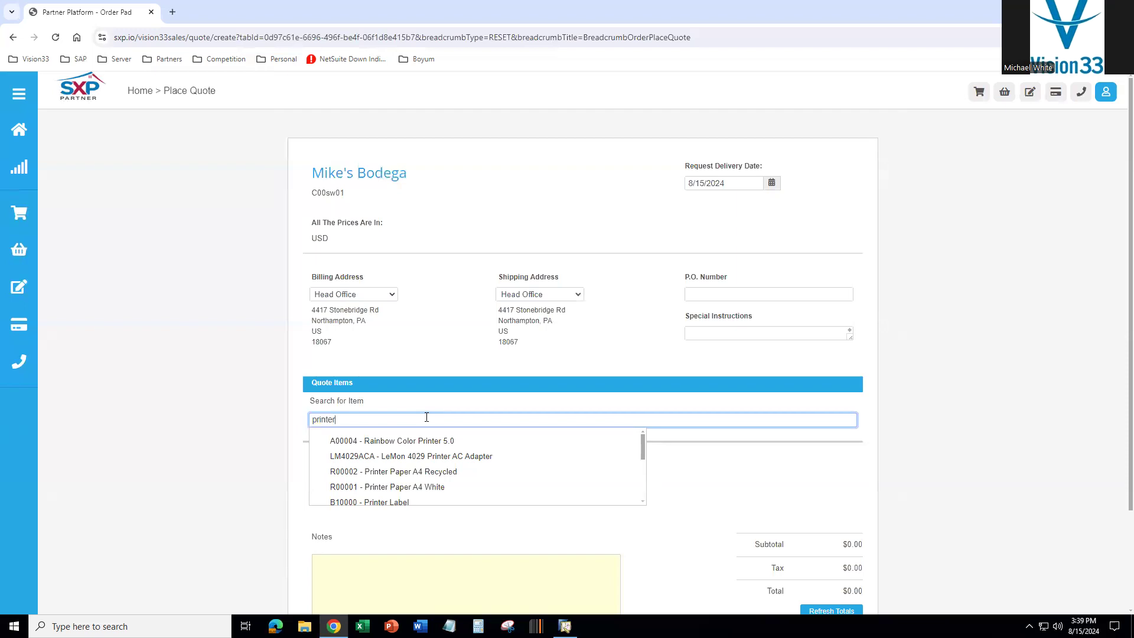
pyautogui.click(408, 441)
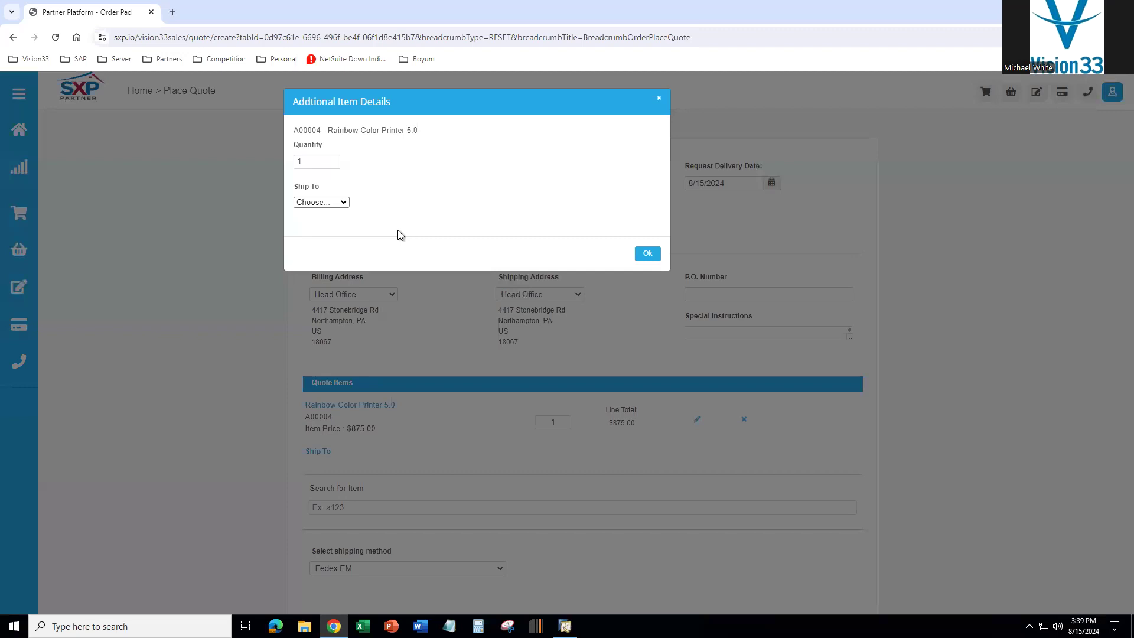
pyautogui.click(343, 202)
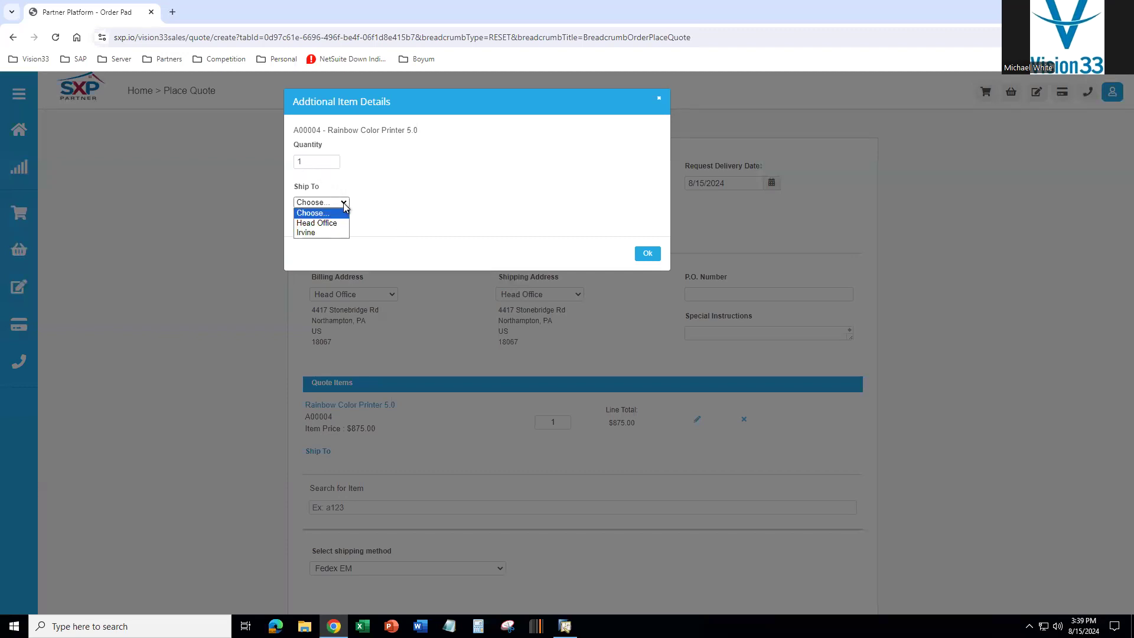
pyautogui.click(327, 227)
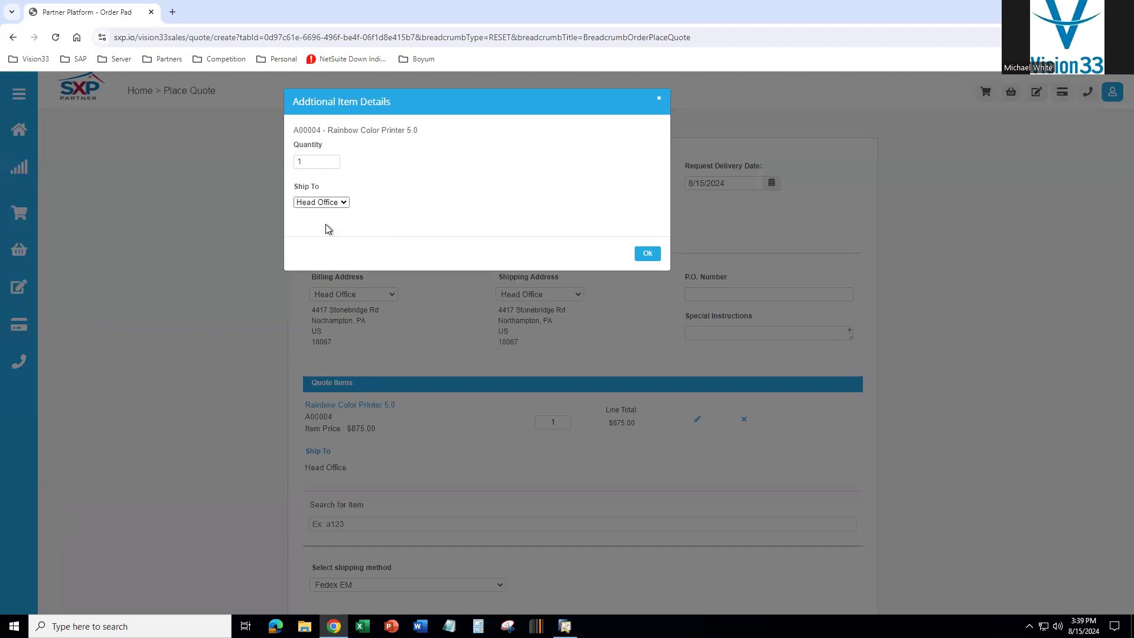
pyautogui.click(647, 253)
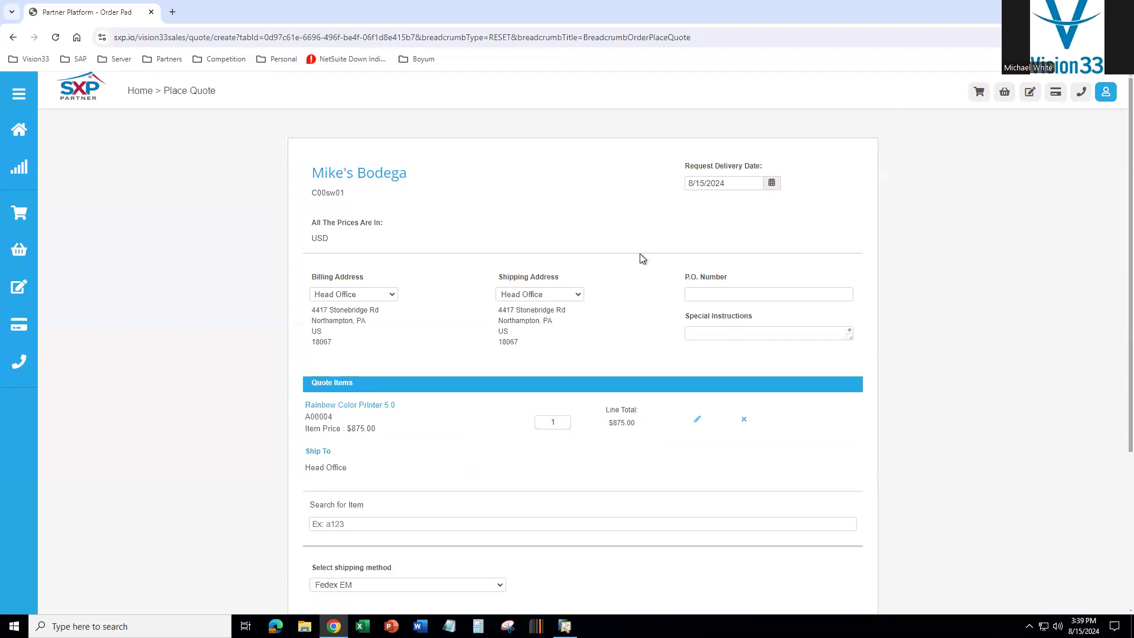
# Add item R00002 Printer Paper A4 Recycled to the quote as a Carton shipping to Head Office, and change its unit of measure to Pack
pyautogui.scroll(-2, 231, 352)
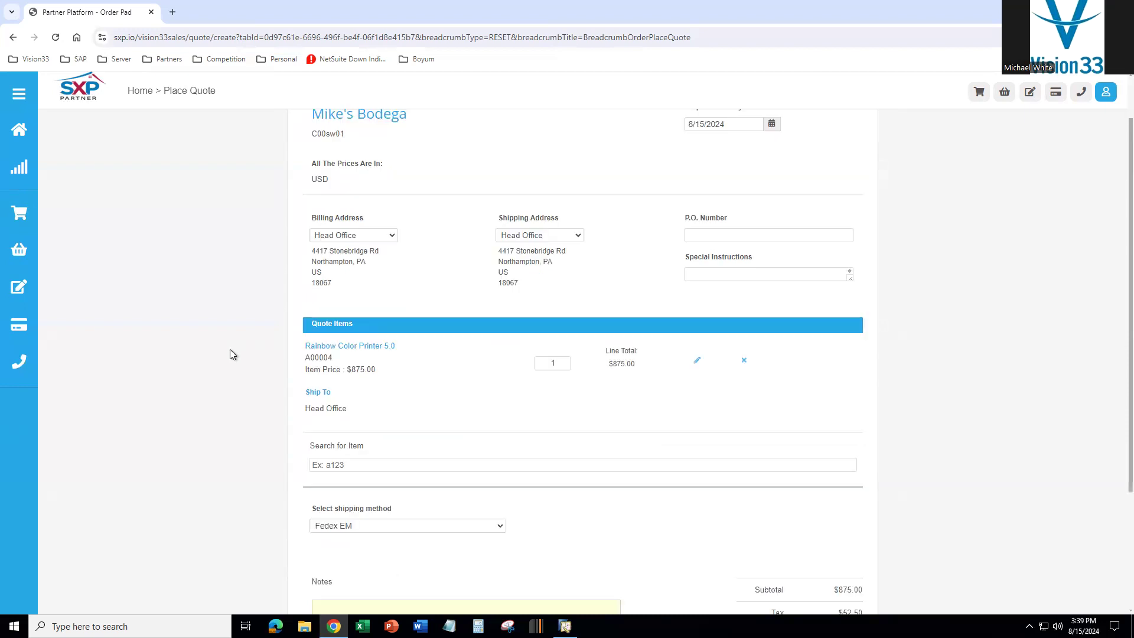
pyautogui.click(394, 404)
pyautogui.write('paper')
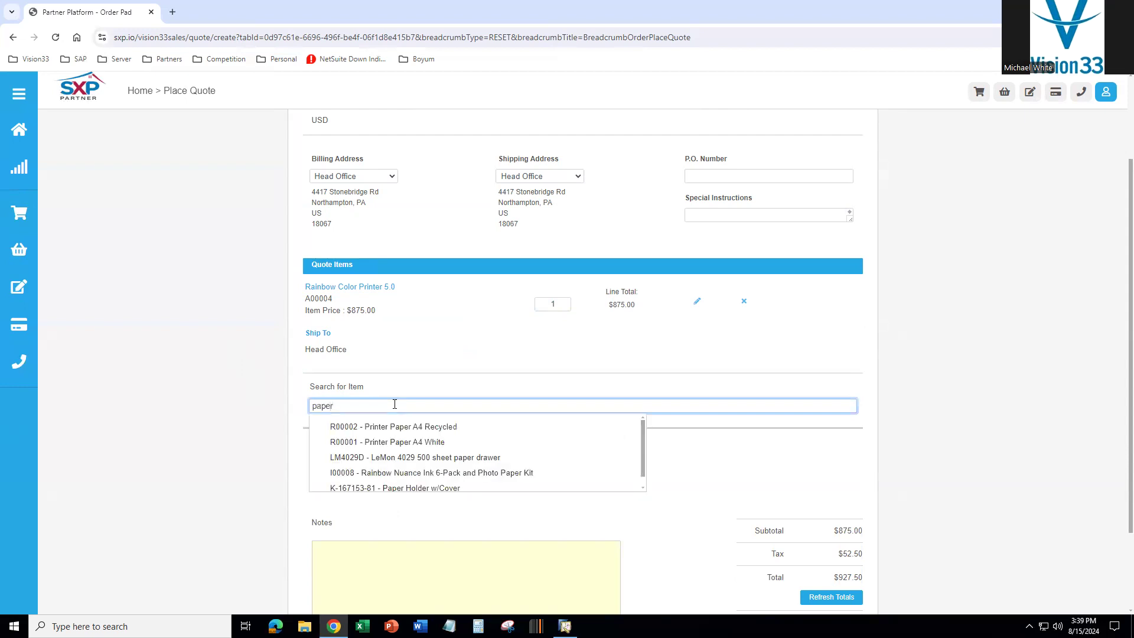
pyautogui.click(391, 427)
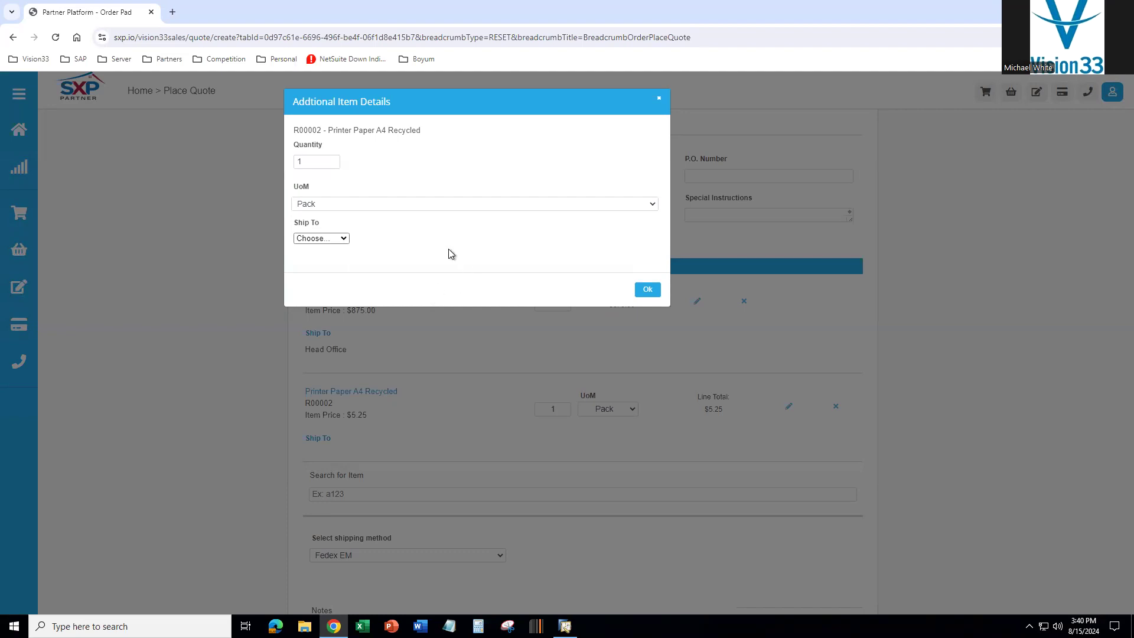
pyautogui.click(653, 204)
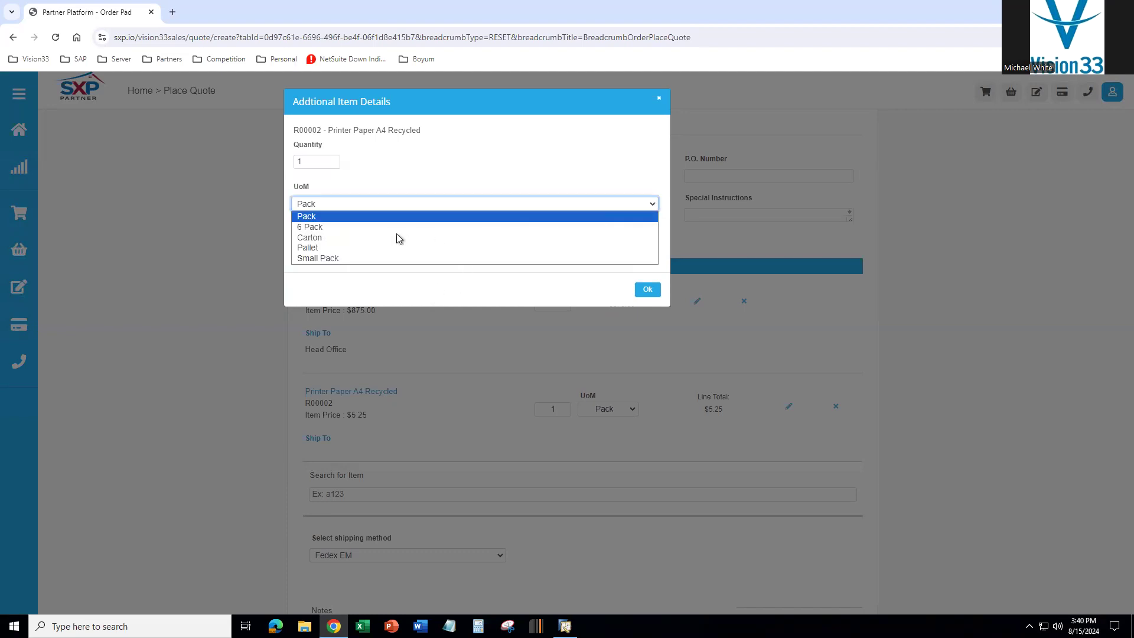
pyautogui.click(340, 238)
pyautogui.click(348, 239)
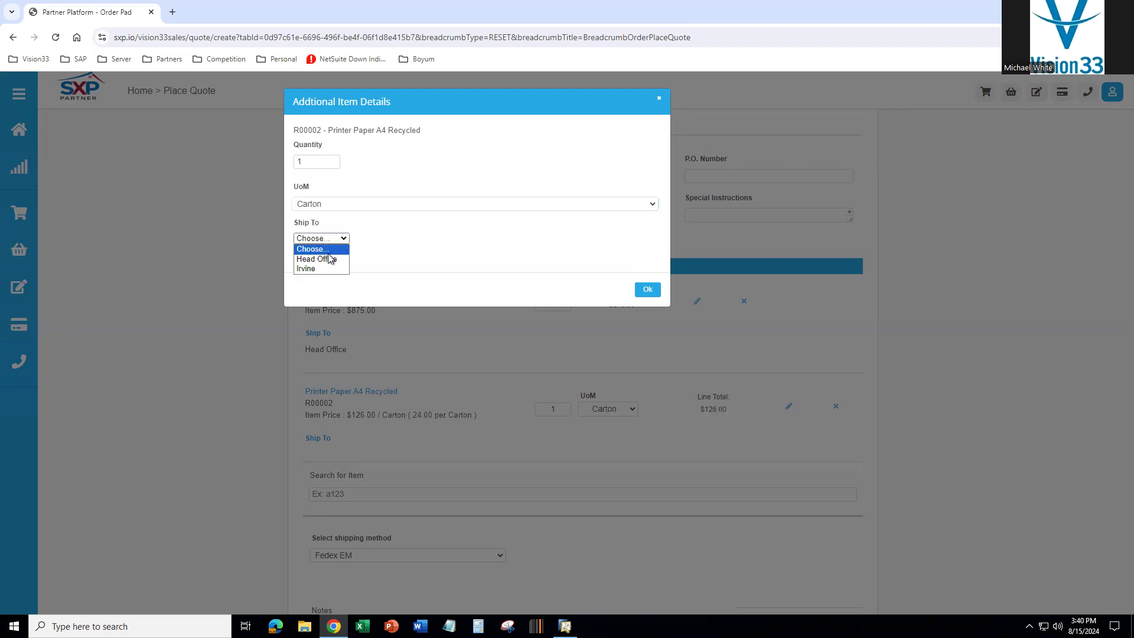
pyautogui.click(329, 260)
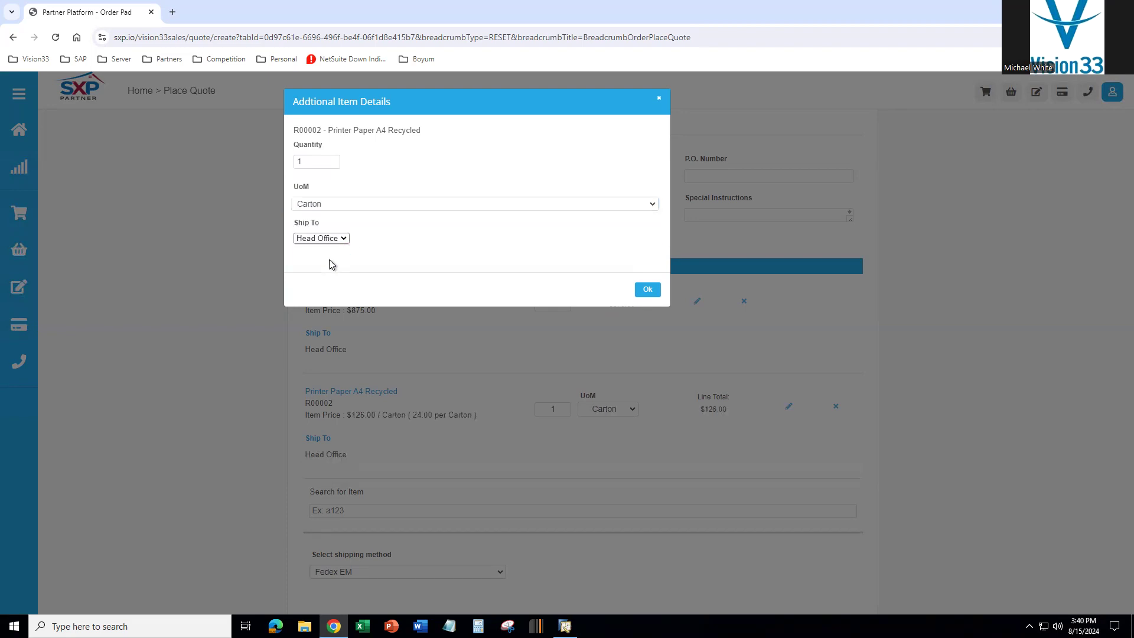
pyautogui.click(650, 290)
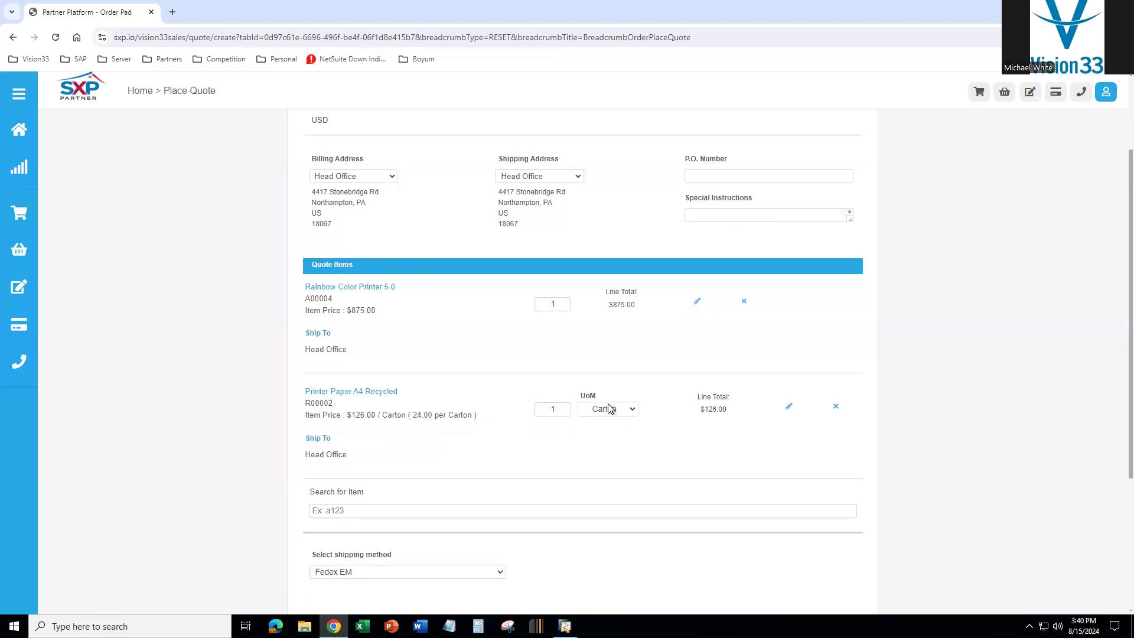
pyautogui.click(634, 411)
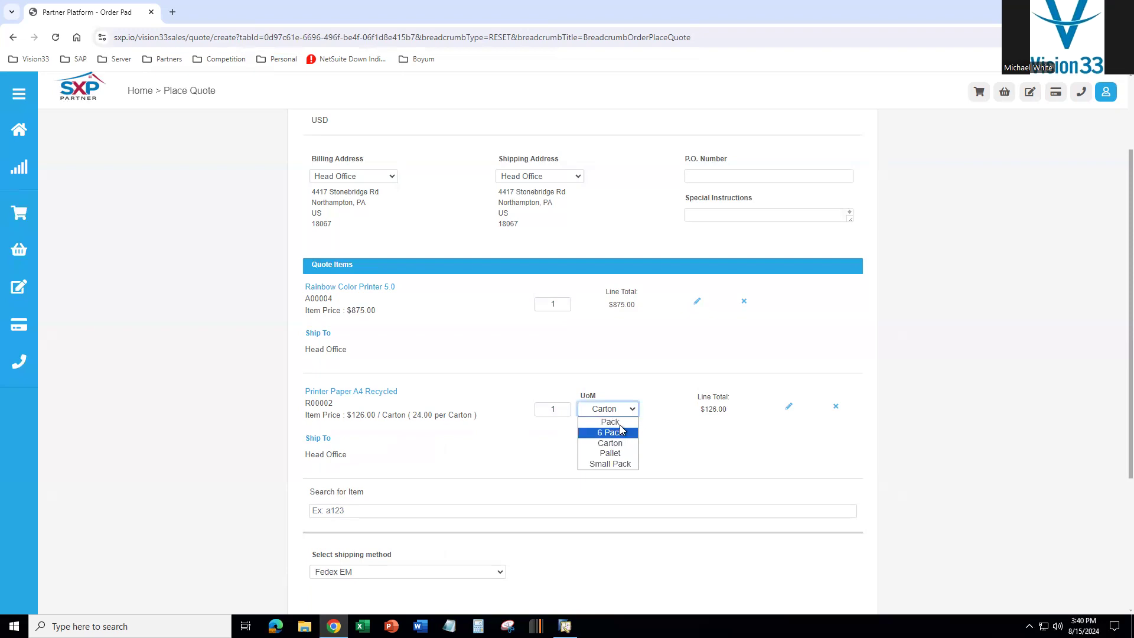
pyautogui.click(617, 422)
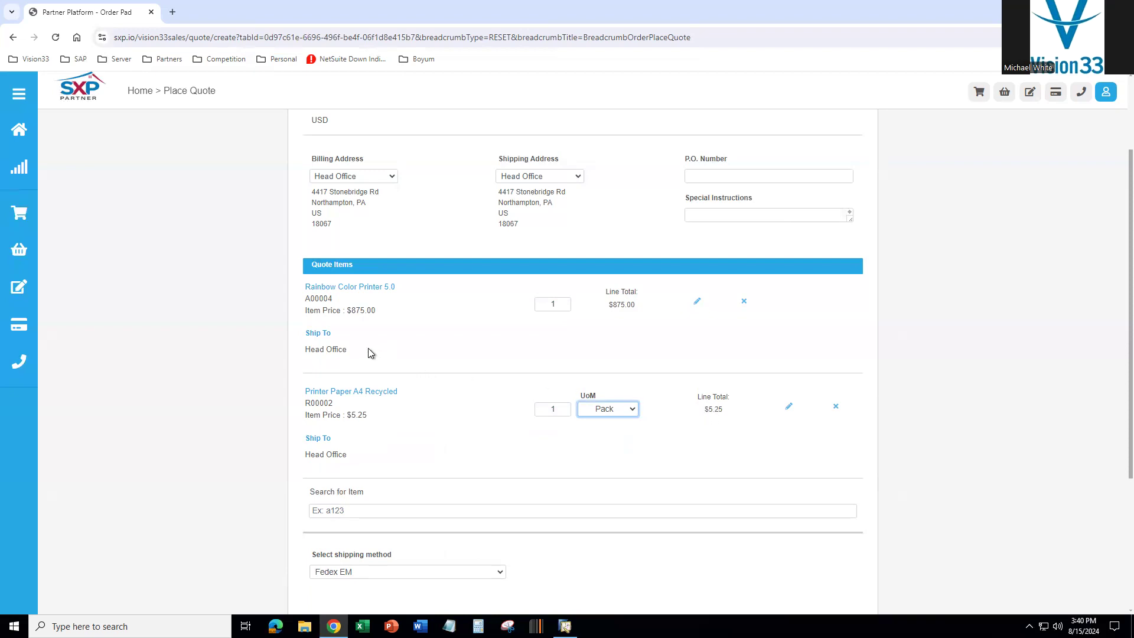
# Enlarge the quote's special instructions field and enter "Deliveries around back after 6:00 am"
pyautogui.click(708, 175)
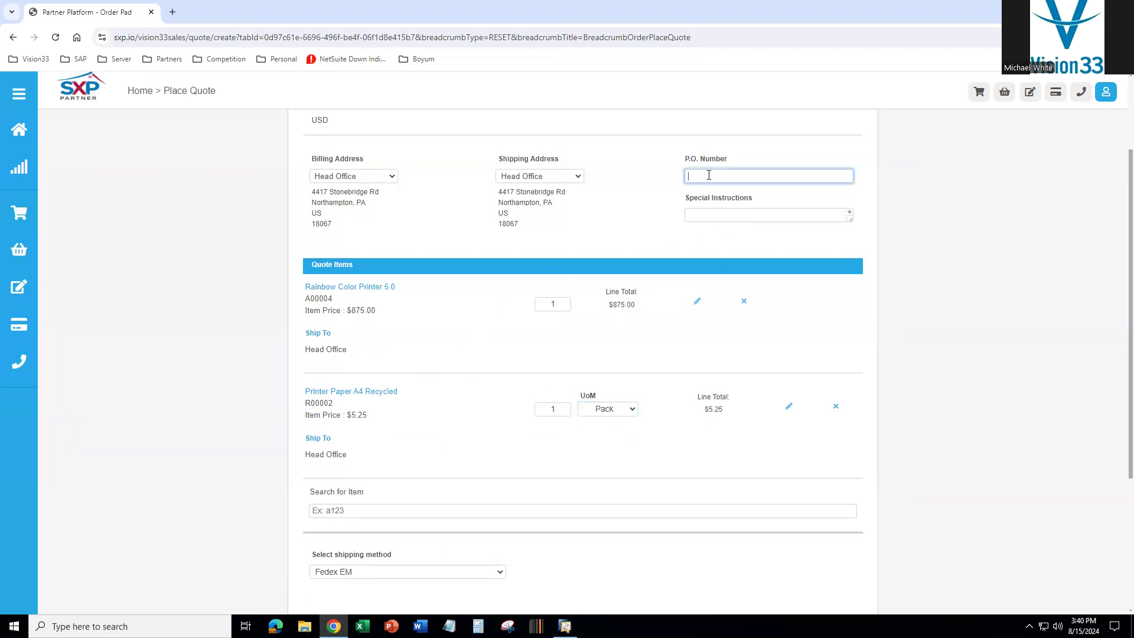
pyautogui.click(717, 214)
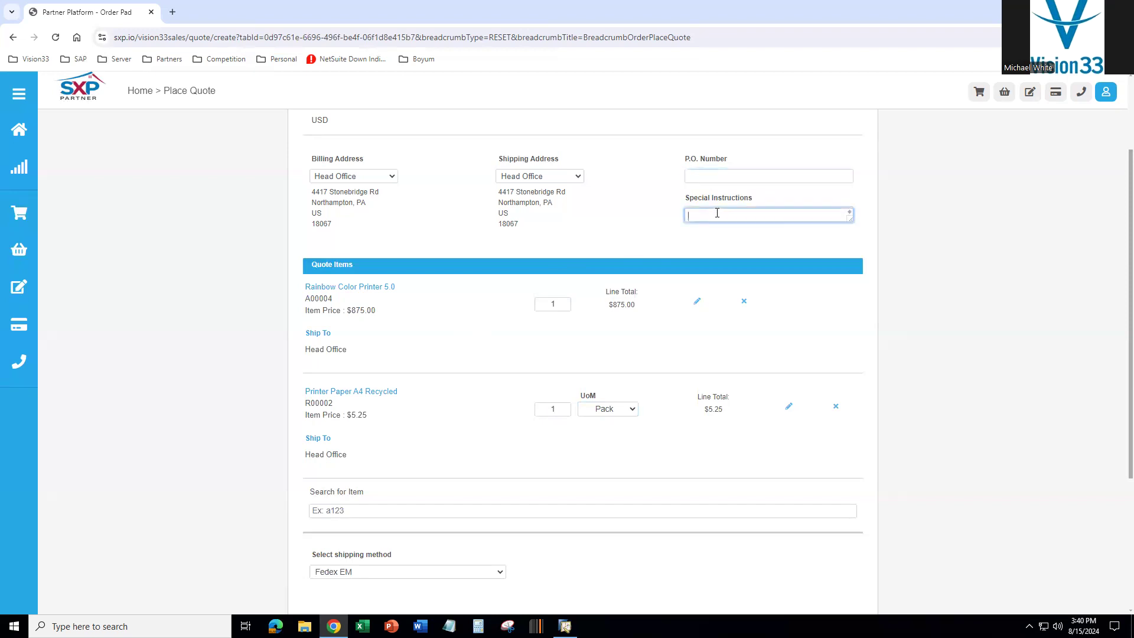
pyautogui.moveTo(850, 218); pyautogui.dragTo(835, 244)
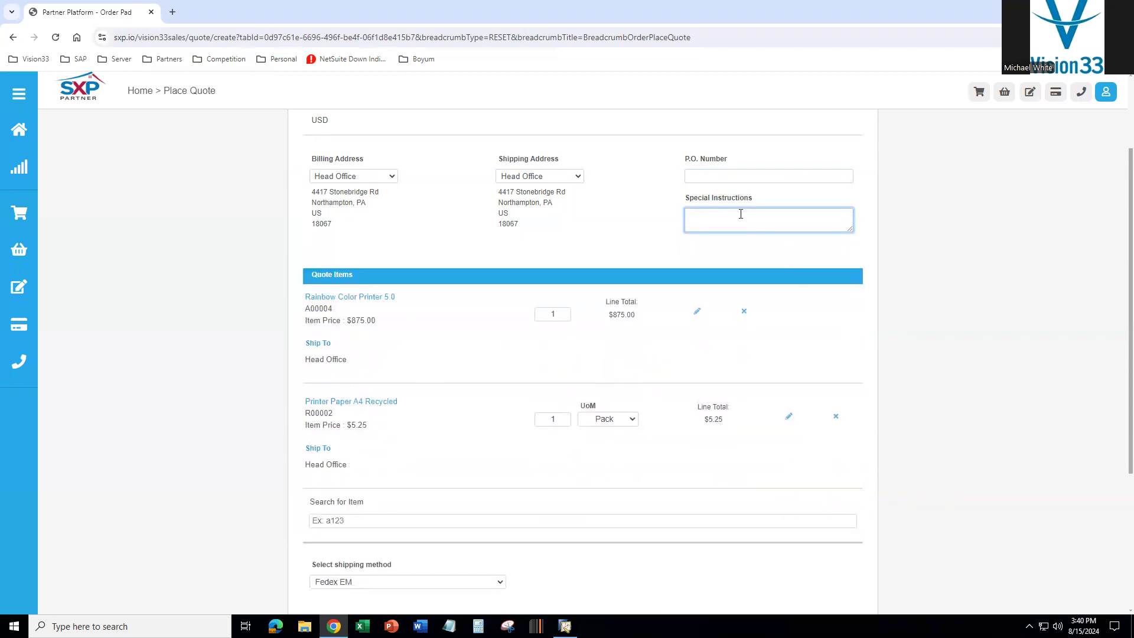
pyautogui.write('Deliveries around back after 6:00 am')
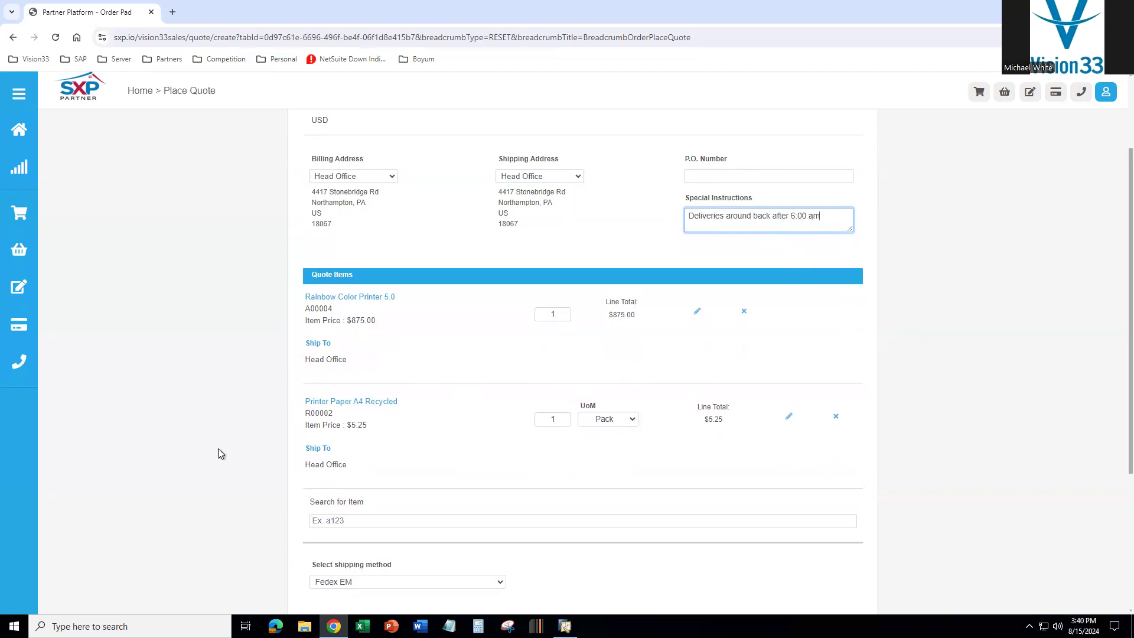
# Check the shipping methods, keep Fedex EM, and submit the quote with refreshed totals
pyautogui.scroll(-4, 218, 449)
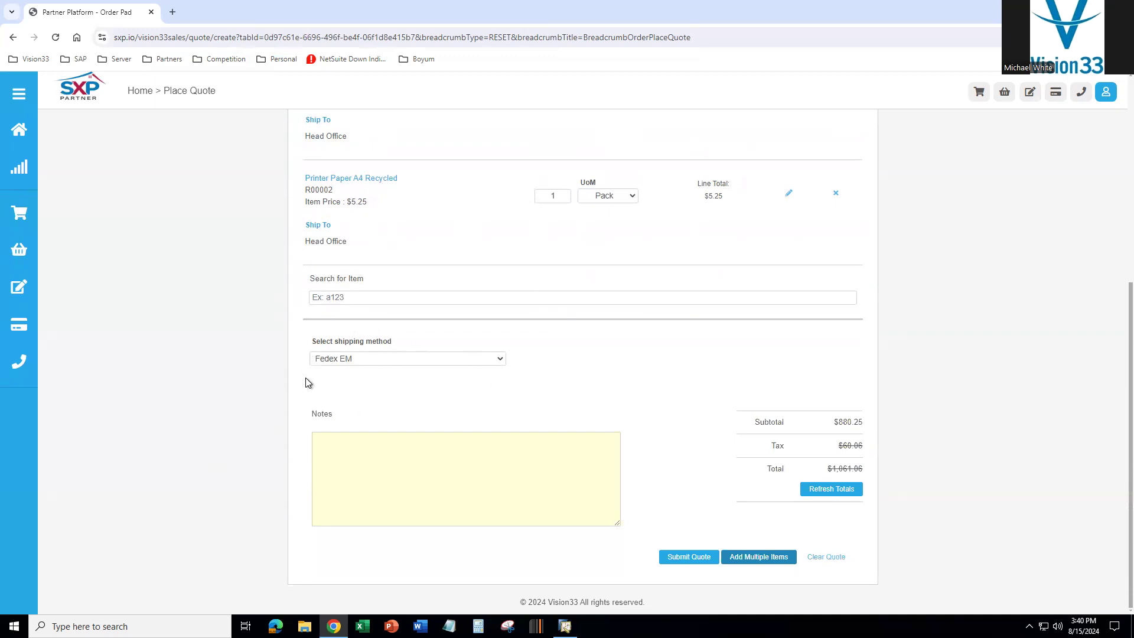
pyautogui.click(498, 360)
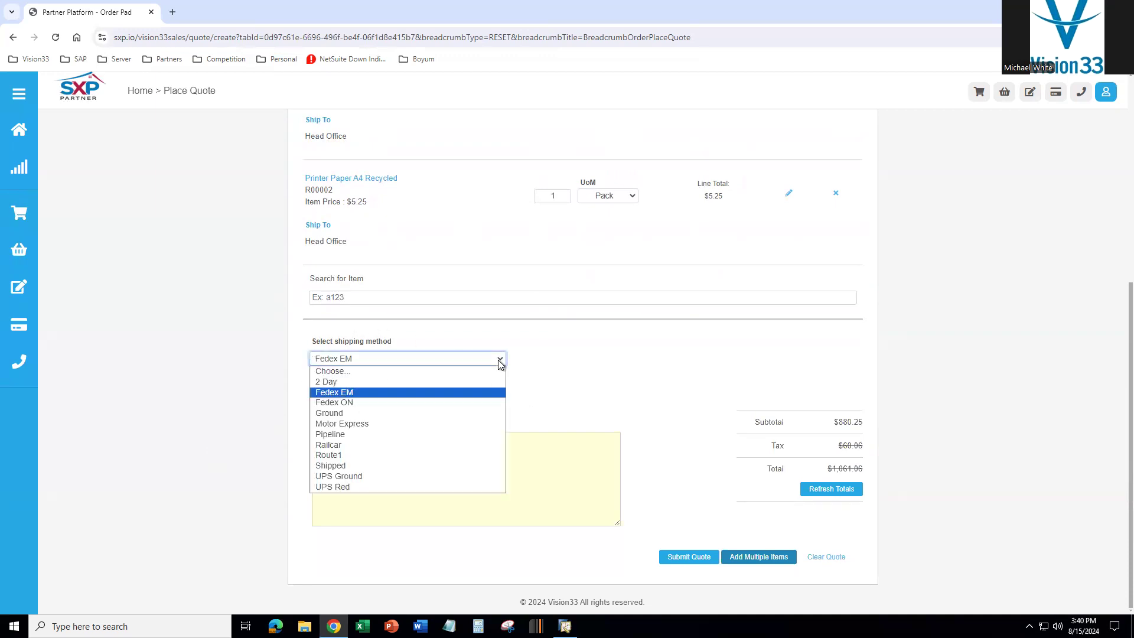
pyautogui.click(537, 360)
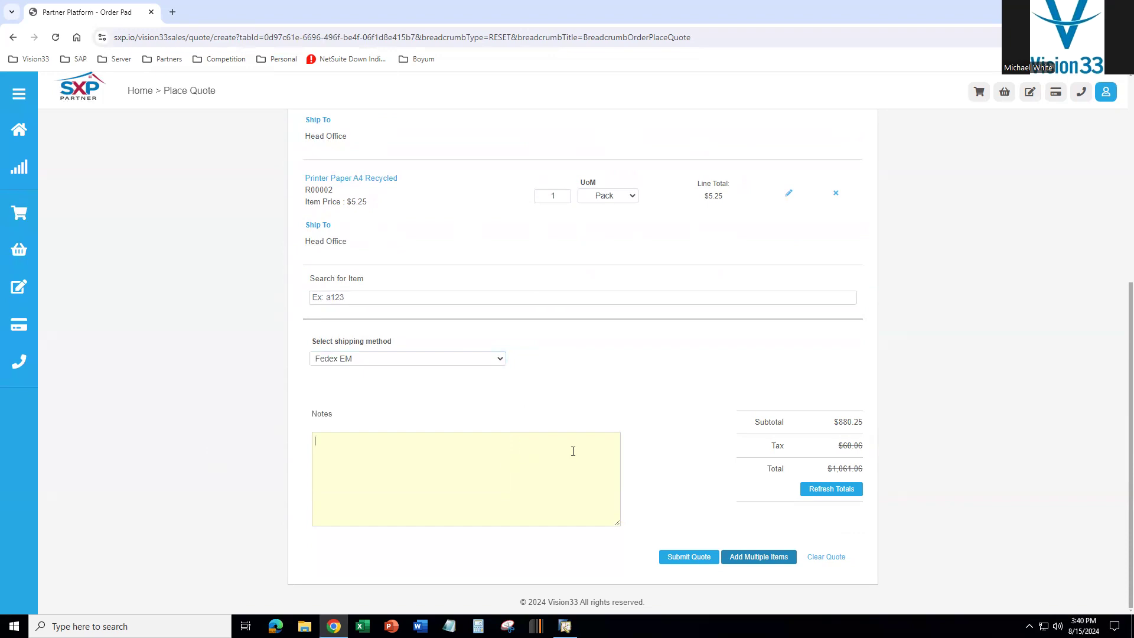
pyautogui.click(845, 489)
pyautogui.click(683, 558)
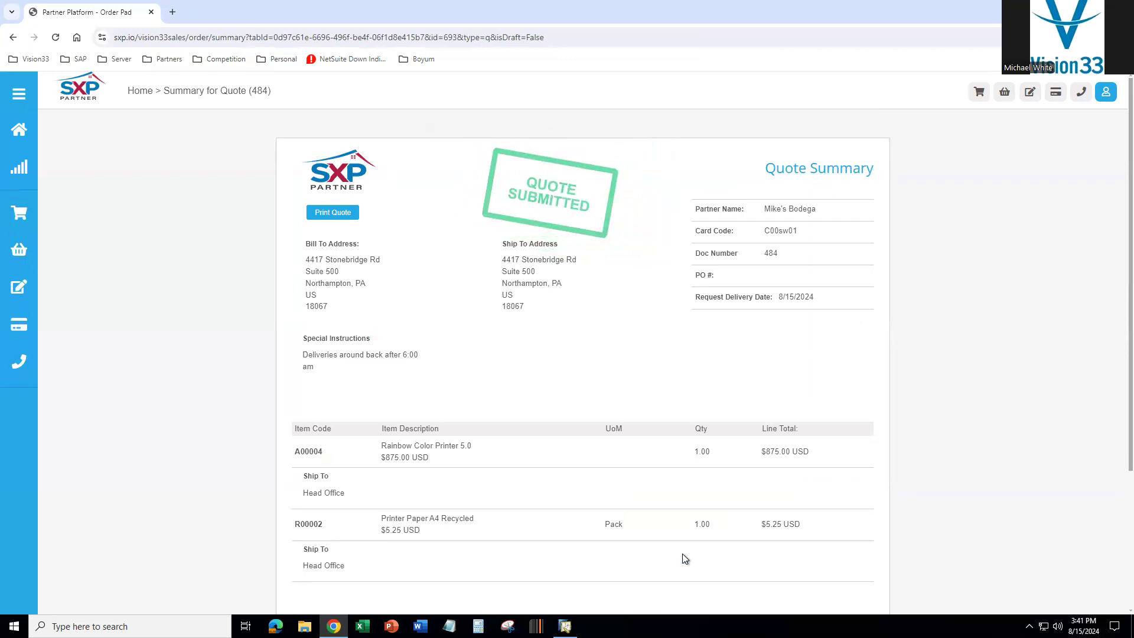
pyautogui.click(332, 214)
pyautogui.click(1004, 92)
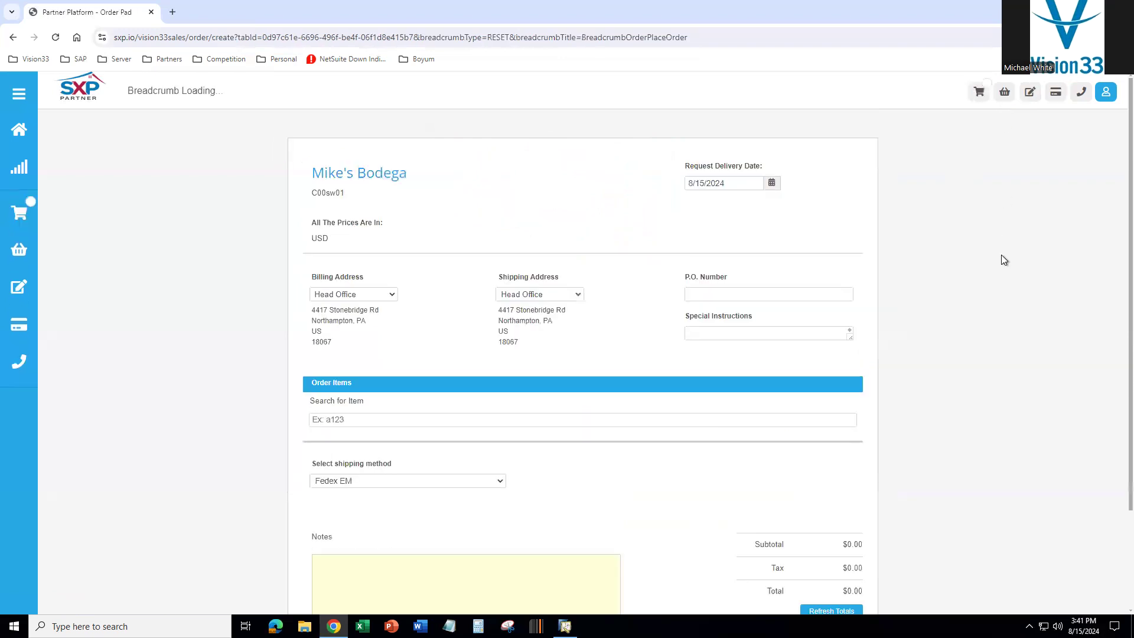
pyautogui.click(387, 419)
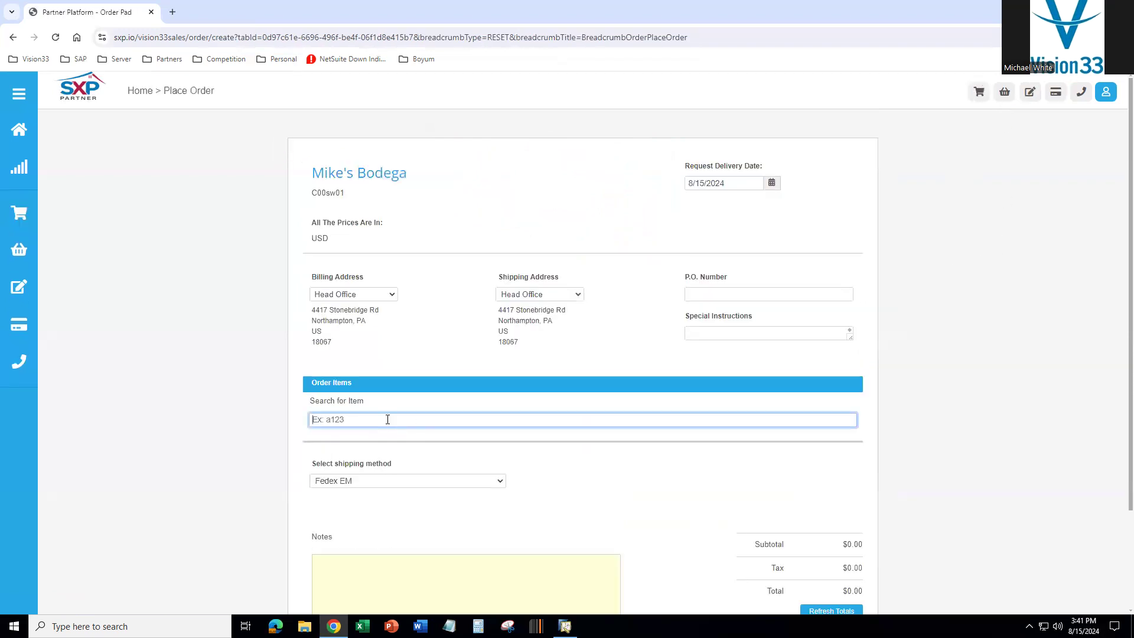
pyautogui.write('pr')
pyautogui.press('BackSpace')
pyautogui.press('BackSpace')
# Examine the full list of reports available in the portal's navigation
pyautogui.click(19, 95)
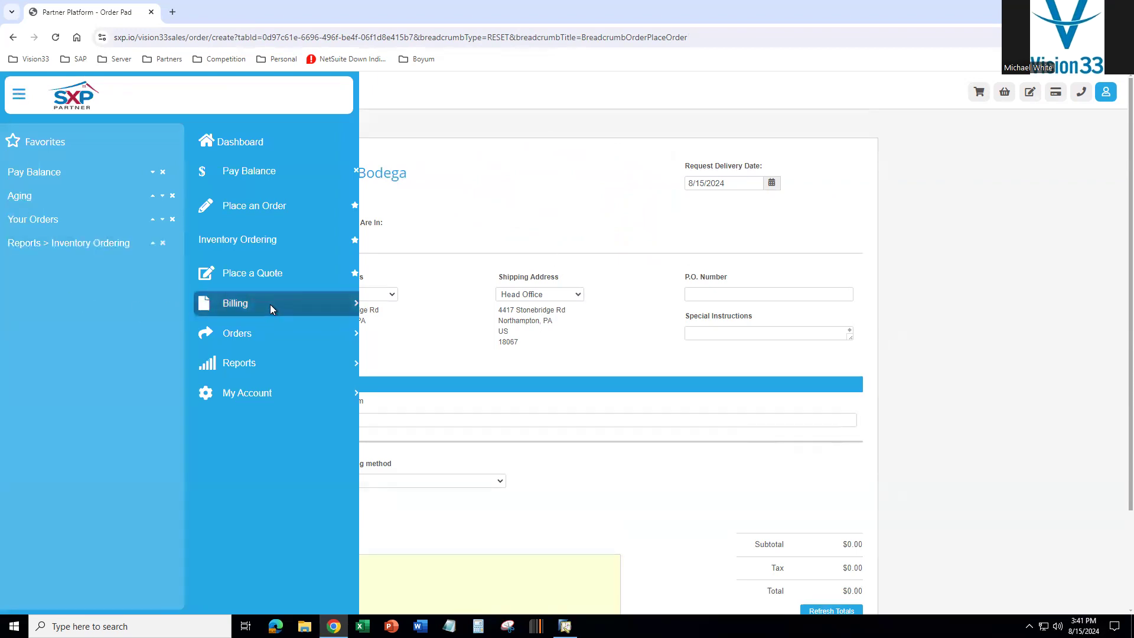
pyautogui.click(276, 367)
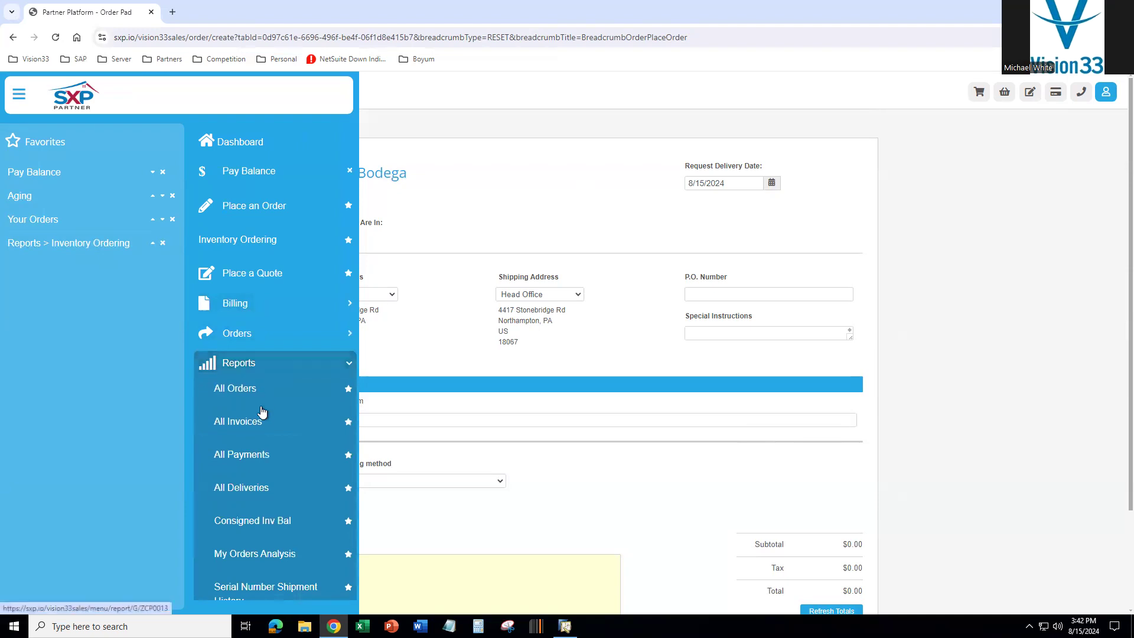
pyautogui.scroll(-2, 274, 418)
pyautogui.scroll(-8, 272, 418)
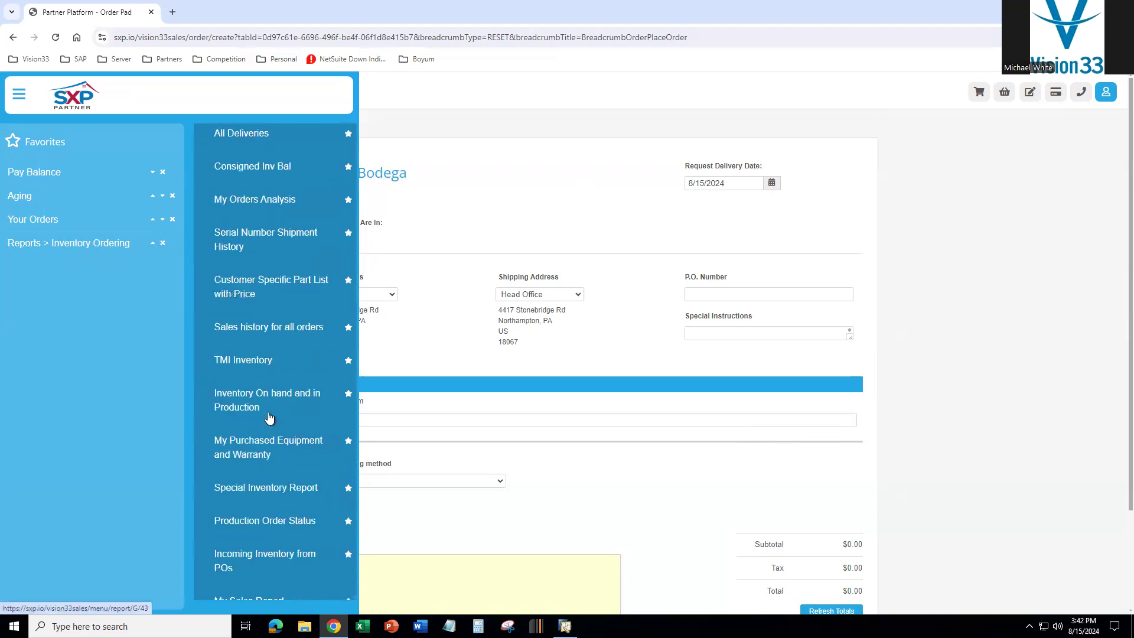
pyautogui.scroll(10, 268, 416)
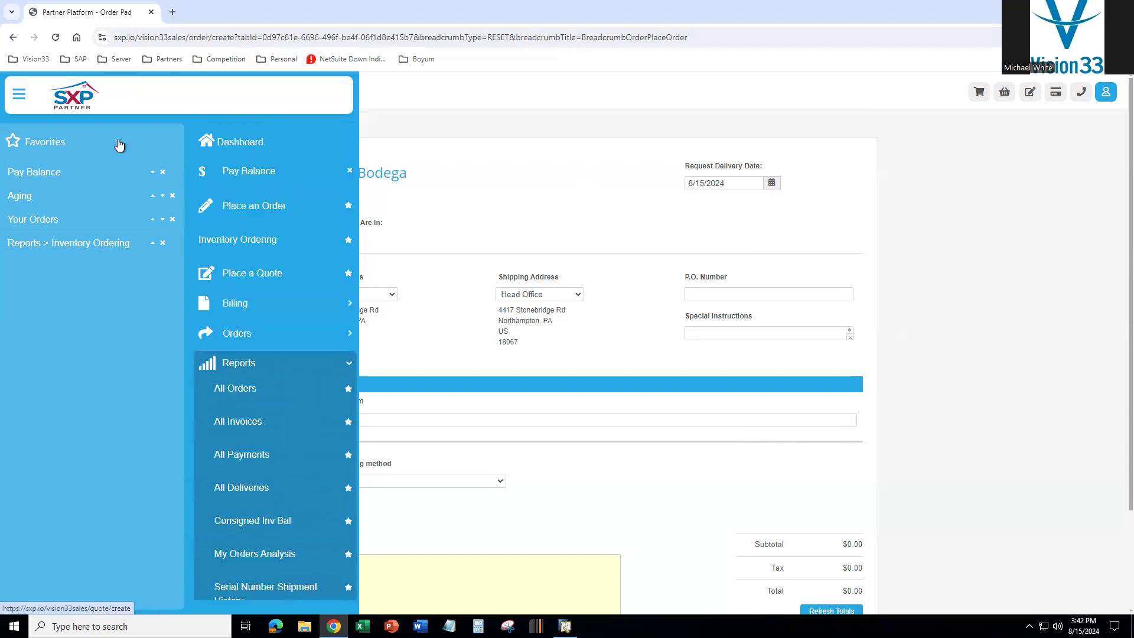
# Return to the dashboard and open the details of the quote dated 8/15/2024 from the full quotes list
pyautogui.click(67, 106)
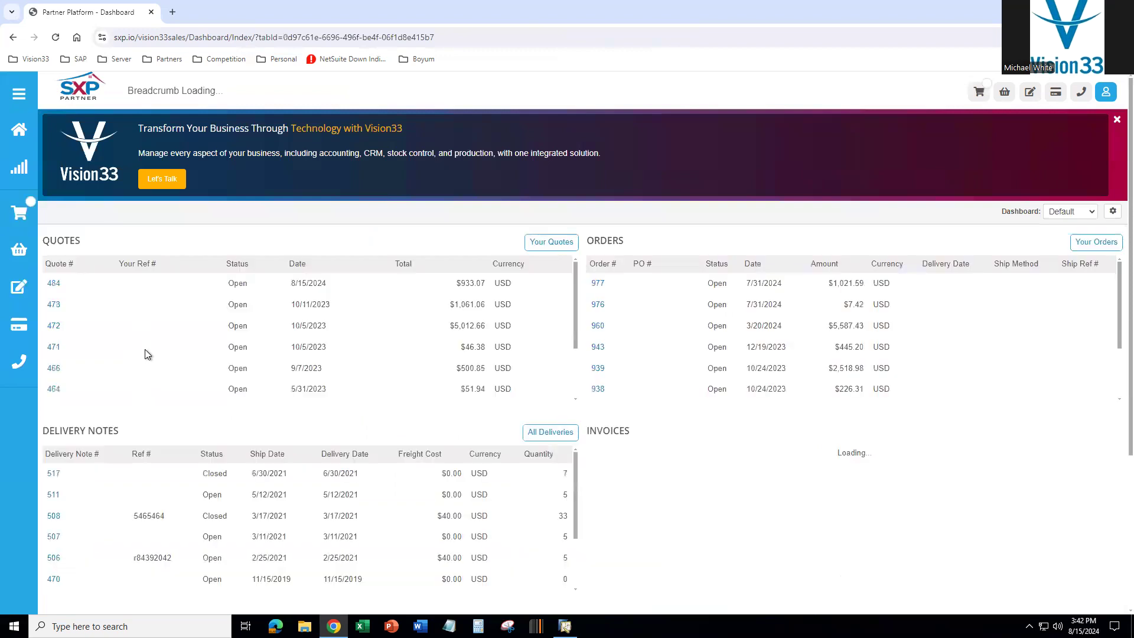
pyautogui.click(551, 243)
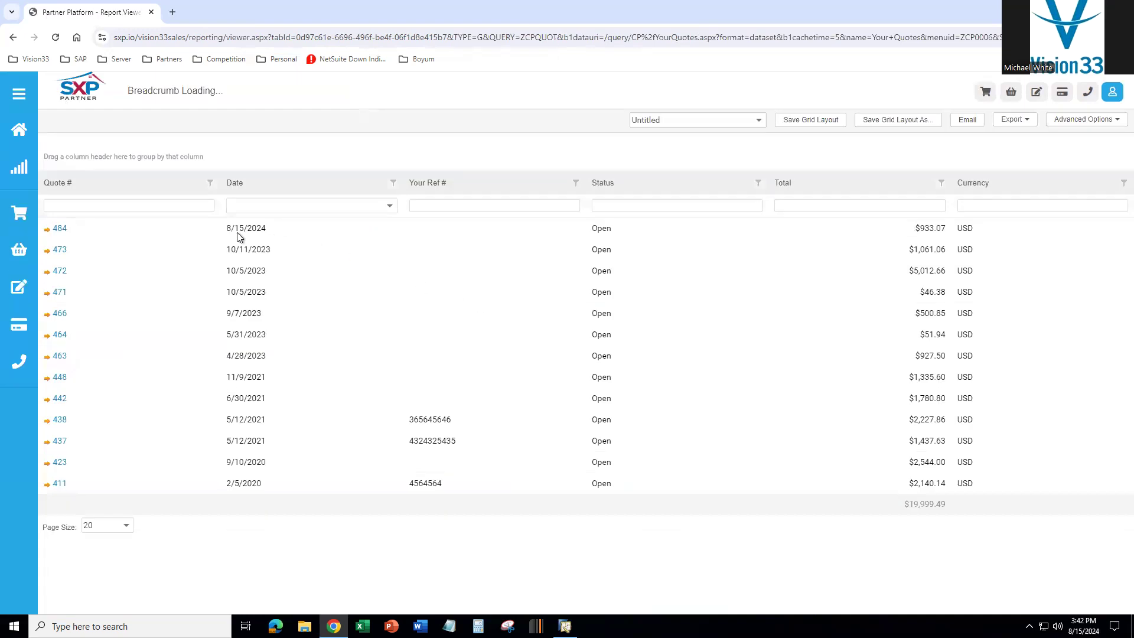
pyautogui.click(60, 229)
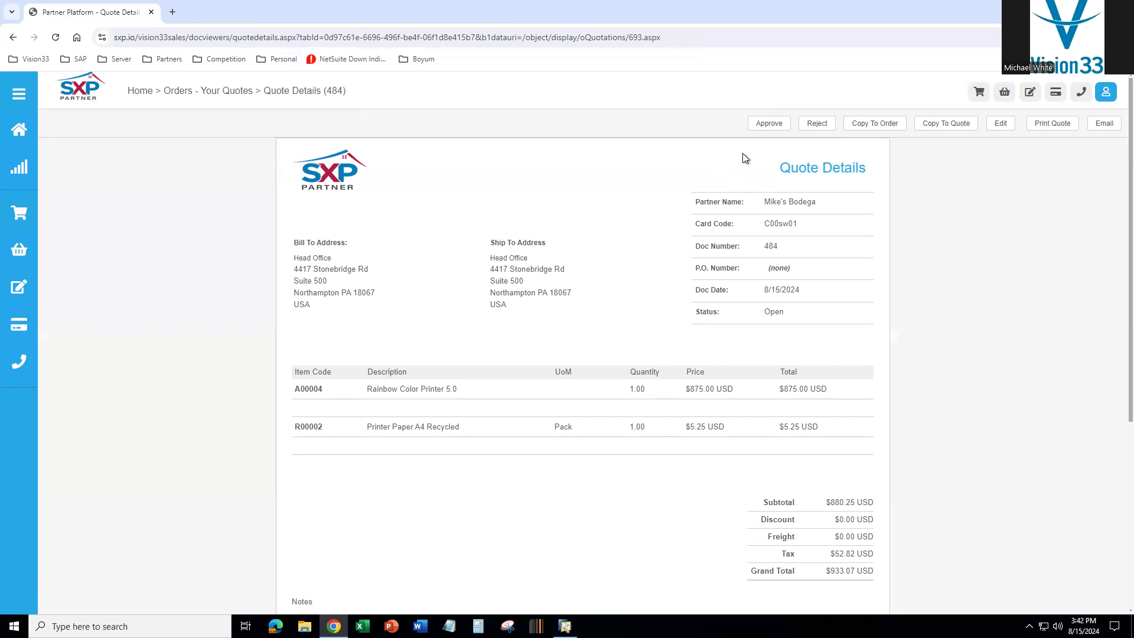
# Copy the quote to an order, replacing the existing draft order, and submit the order
pyautogui.click(870, 126)
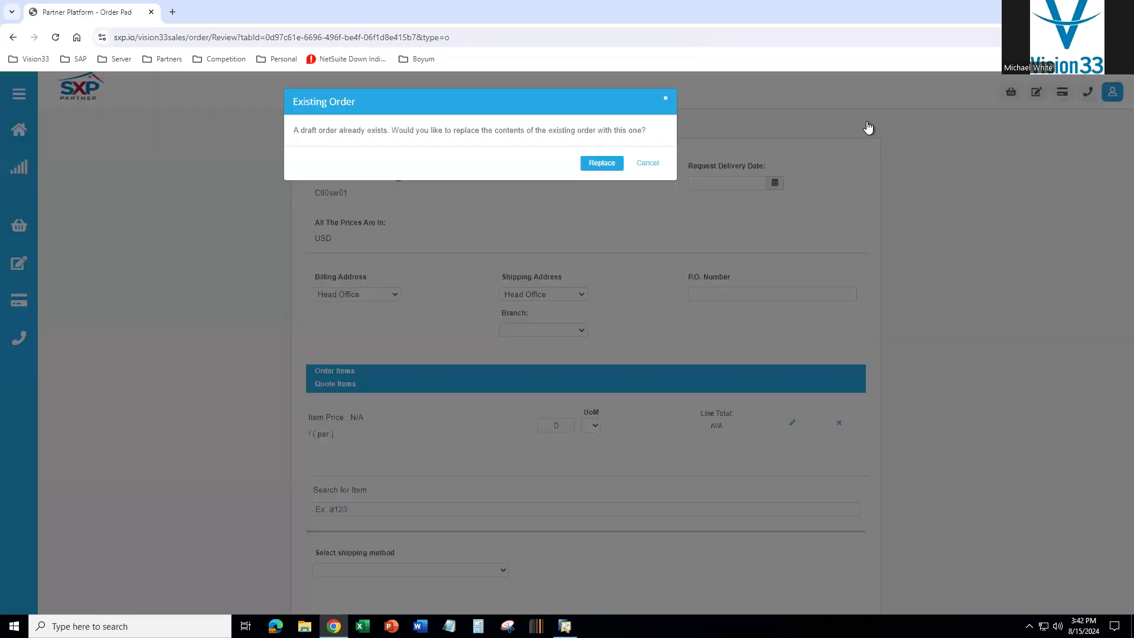
pyautogui.click(605, 164)
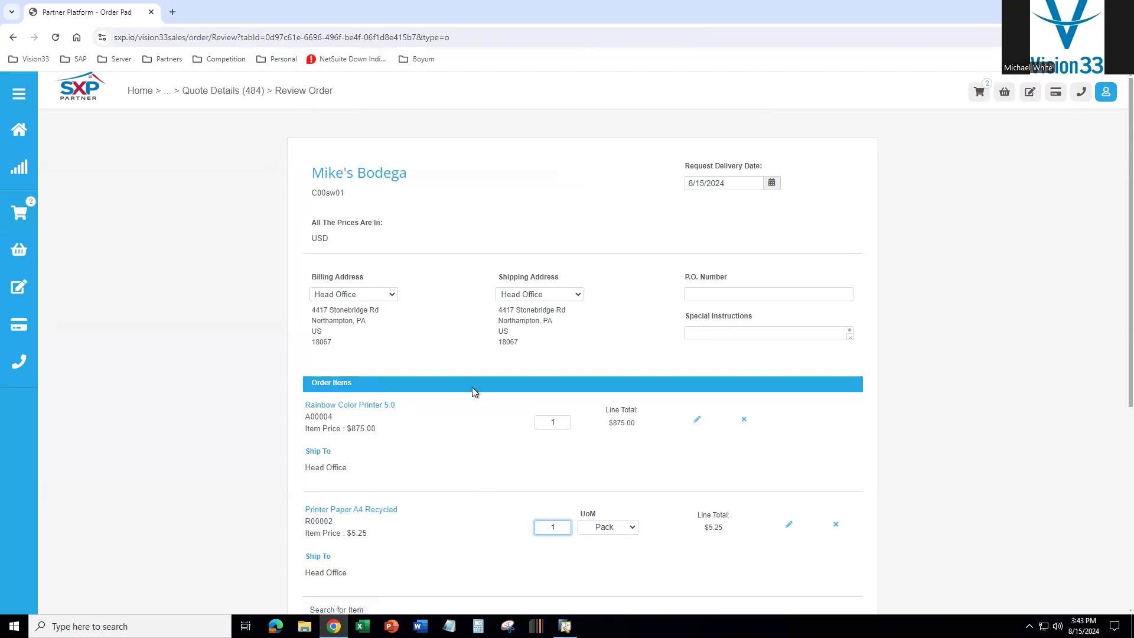
pyautogui.scroll(-5, 905, 484)
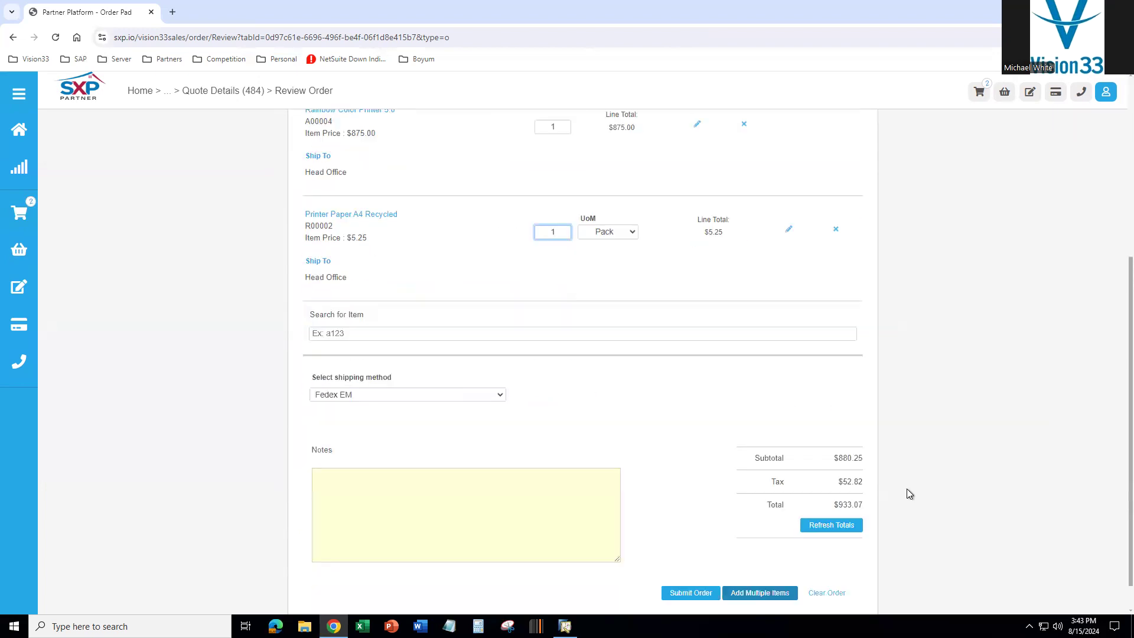
pyautogui.scroll(-1, 921, 505)
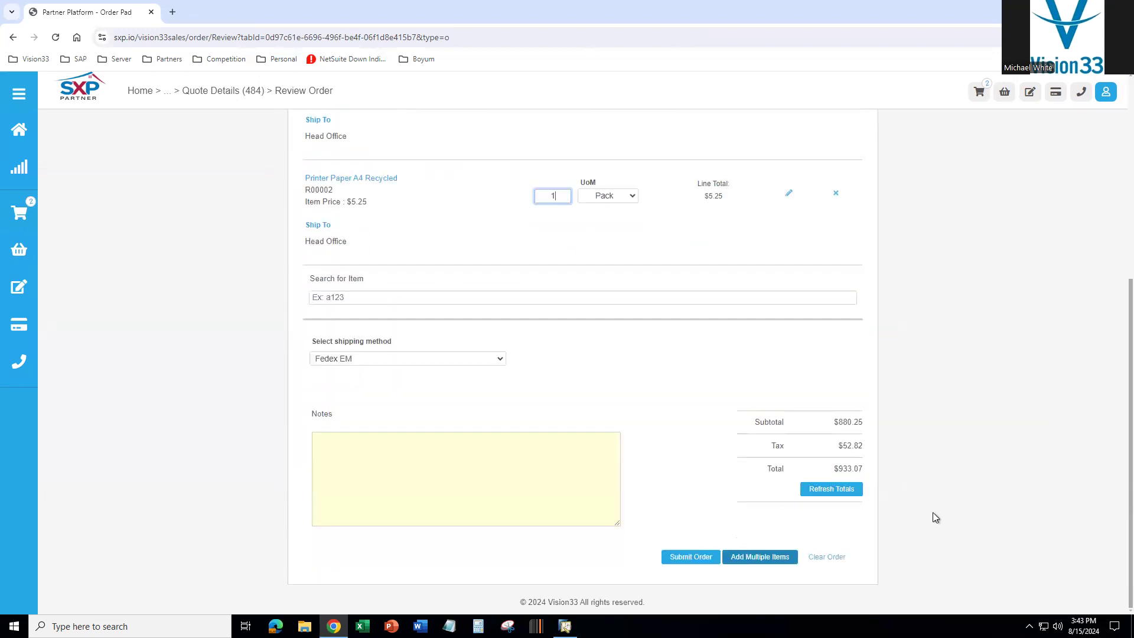
pyautogui.click(697, 558)
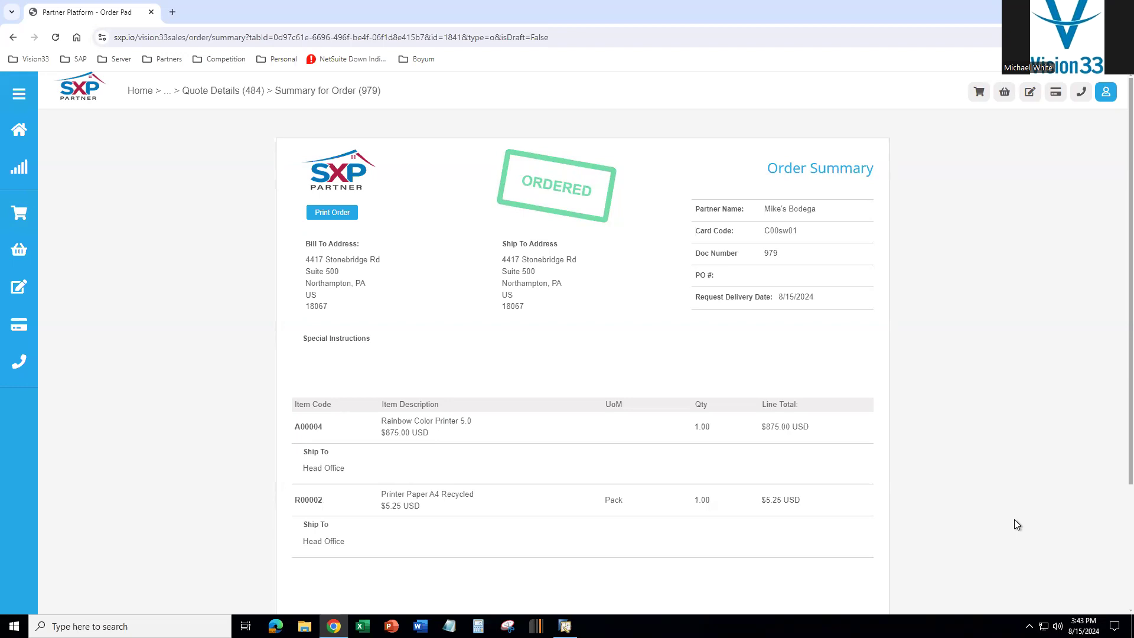
# Start a new order and open its list for adding multiple items
pyautogui.click(1005, 92)
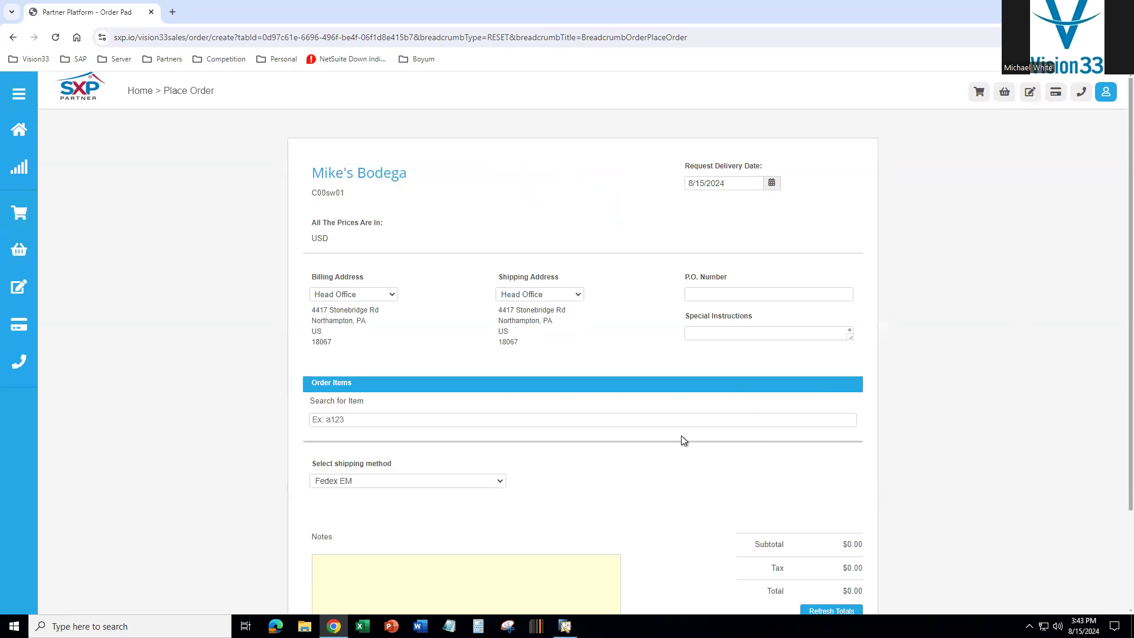
pyautogui.scroll(-3, 679, 448)
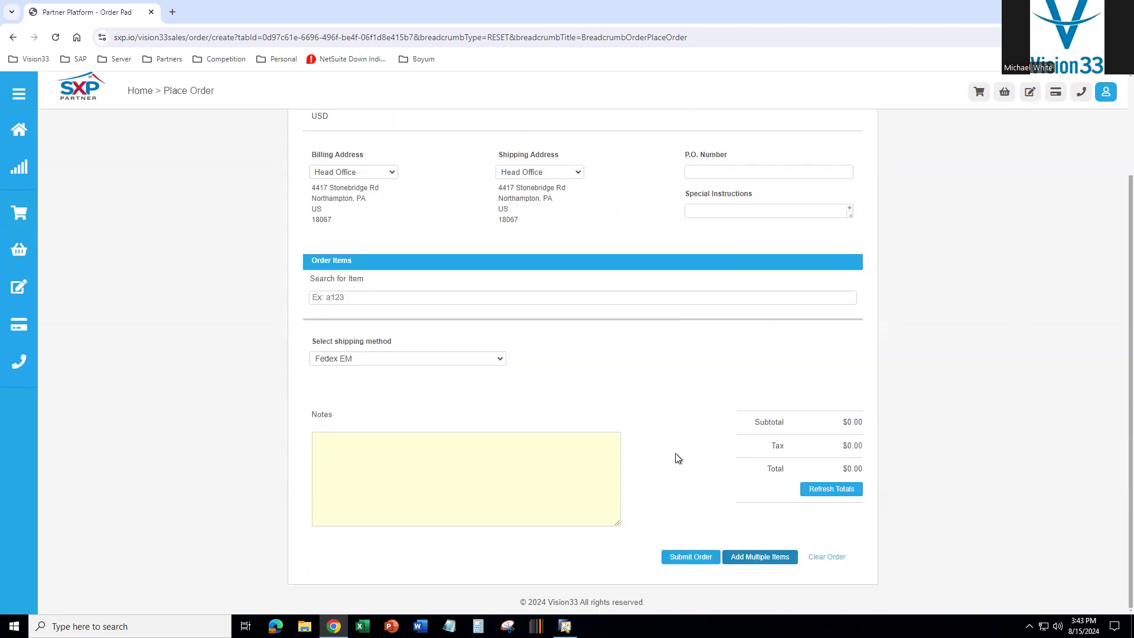
pyautogui.click(762, 557)
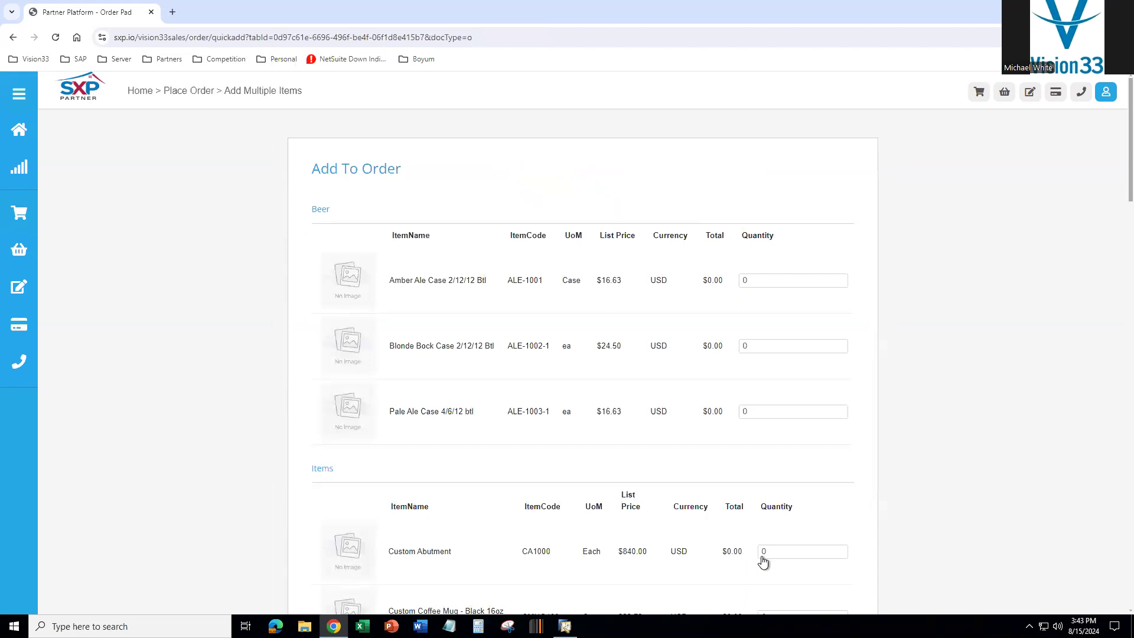
# Add 2 BATTERY ALKALINE SIZE AA PENLIGHT and 1 COVID DISINFECTANT HOSPITAL CLEANER (VIREX TB) 32 OZ. to the order
pyautogui.scroll(-13, 643, 425)
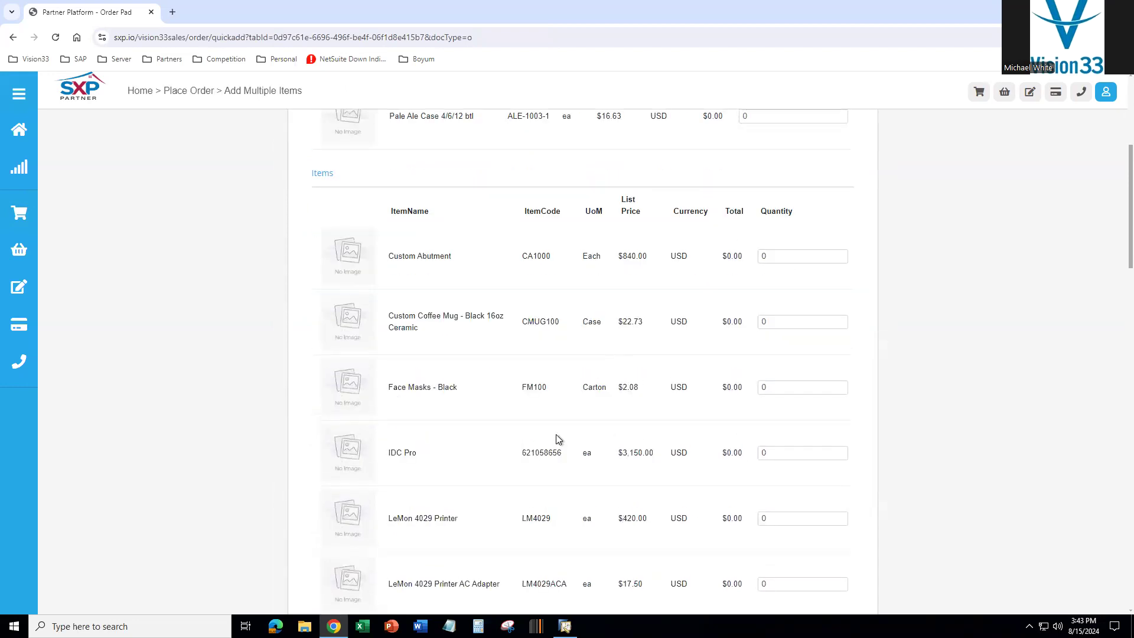
pyautogui.scroll(-6, 560, 440)
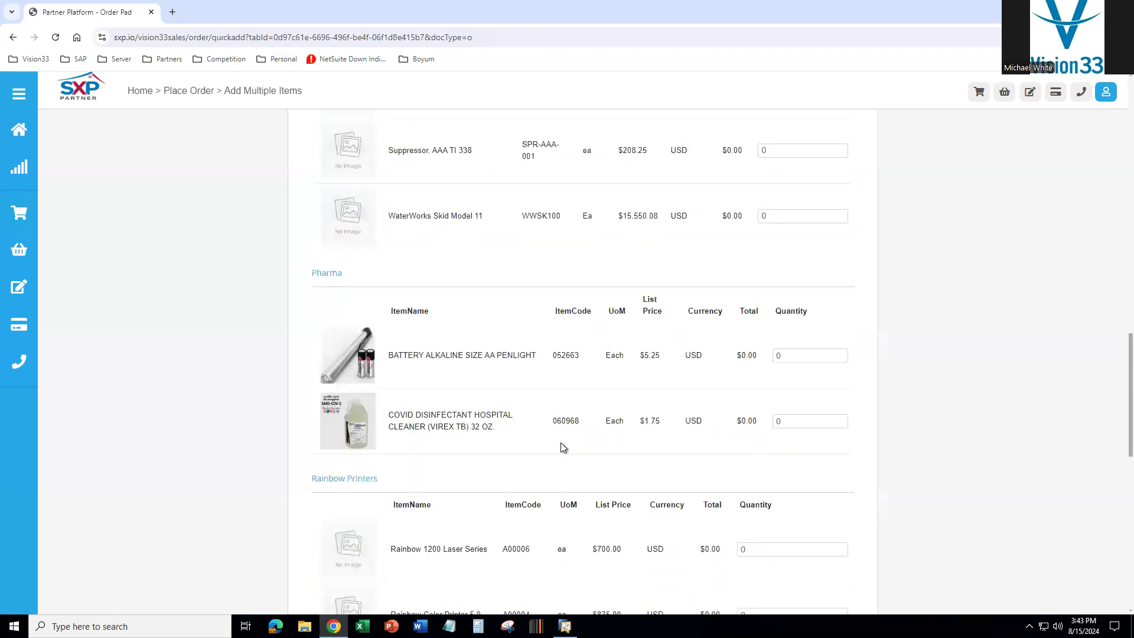
pyautogui.scroll(-2, 561, 442)
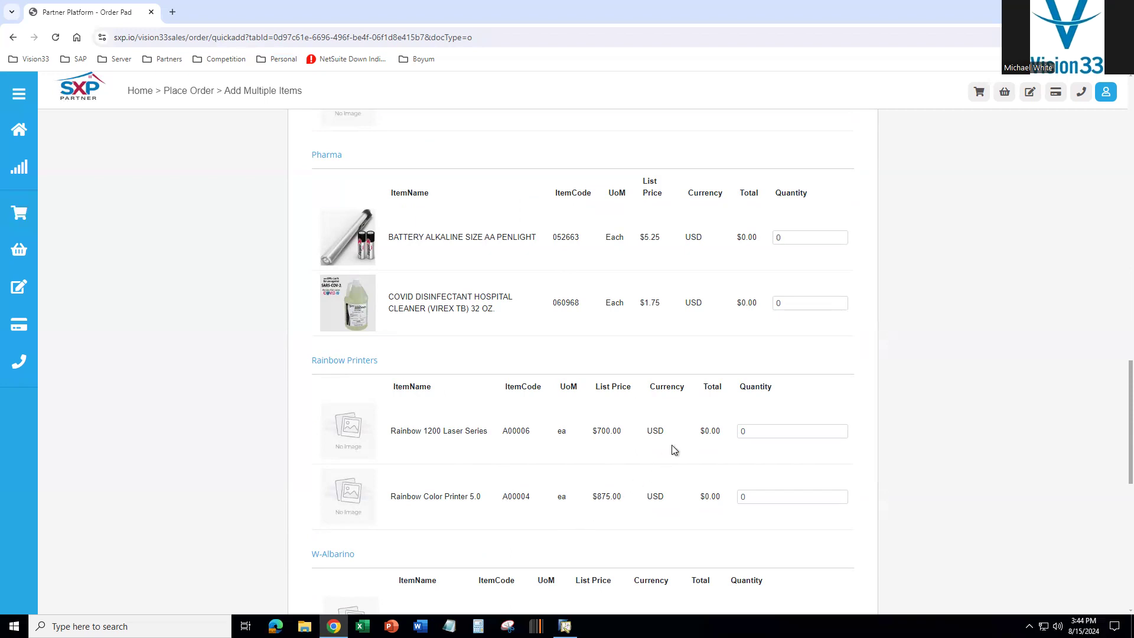
pyautogui.click(806, 238)
pyautogui.write('2')
pyautogui.click(798, 307)
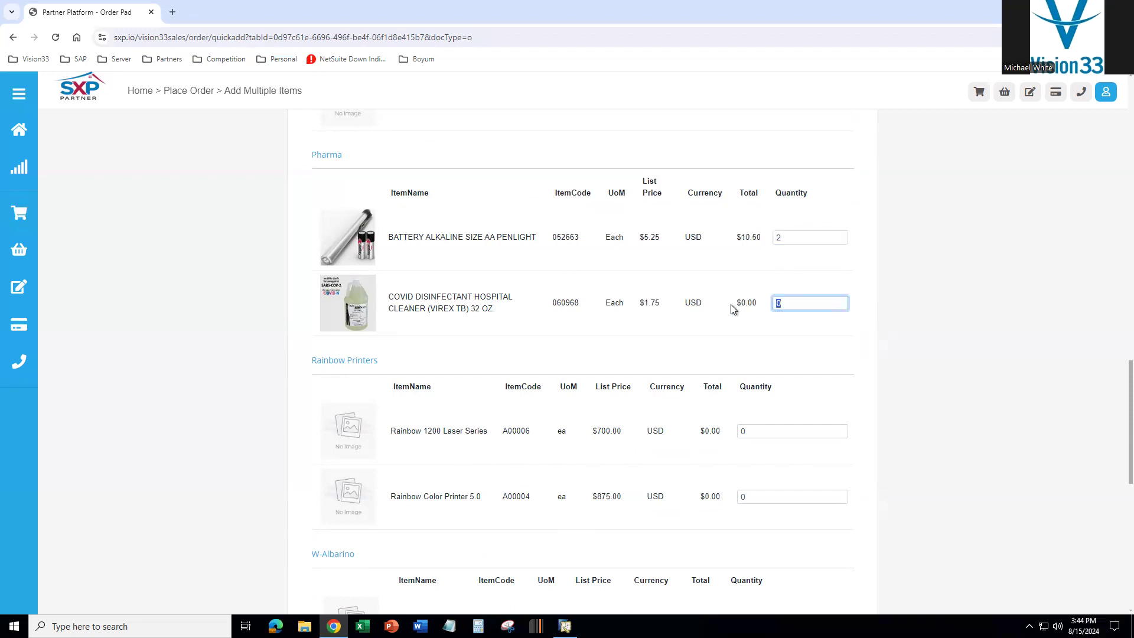
pyautogui.write('1')
pyautogui.scroll(-9, 913, 423)
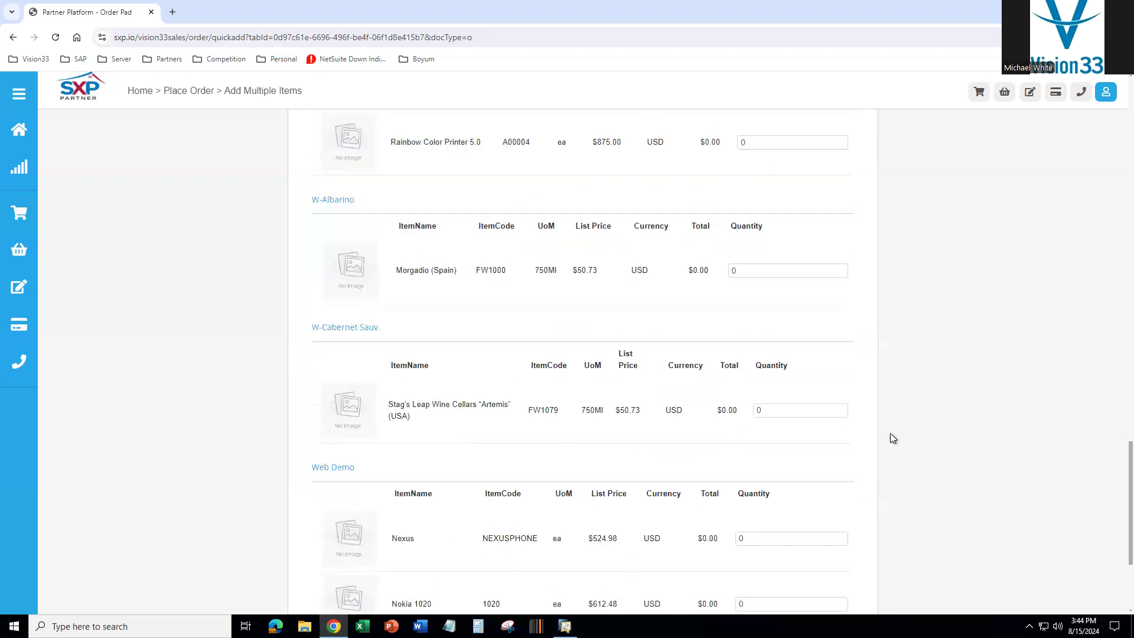
pyautogui.click(338, 560)
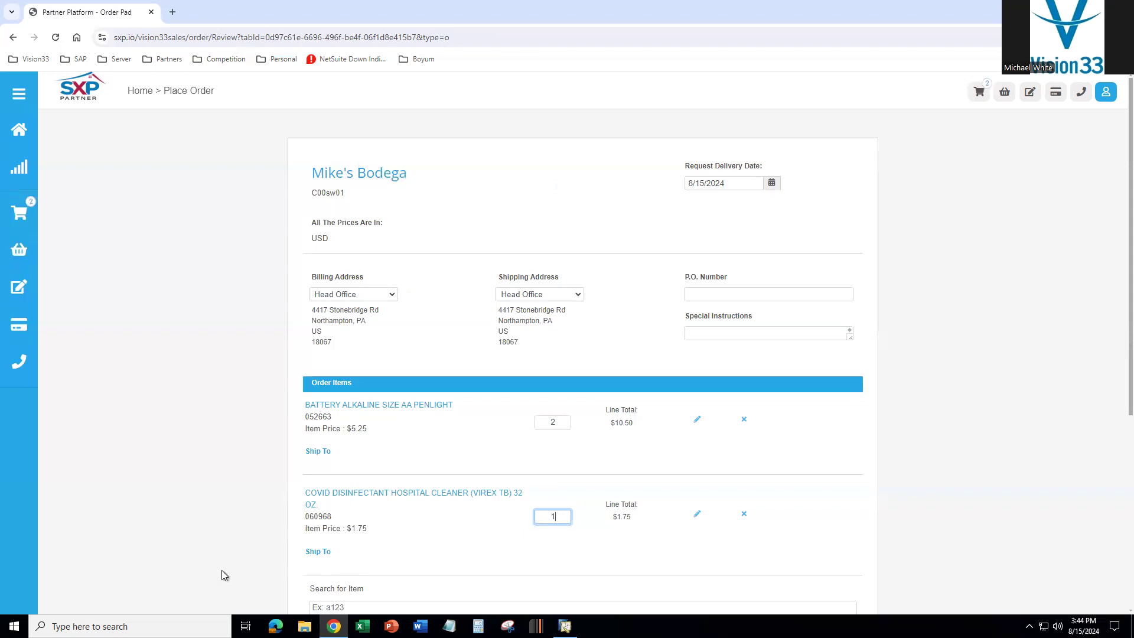
# Submit the order with the two Pharma items and check the contents of the shopping cart
pyautogui.scroll(-5, 248, 570)
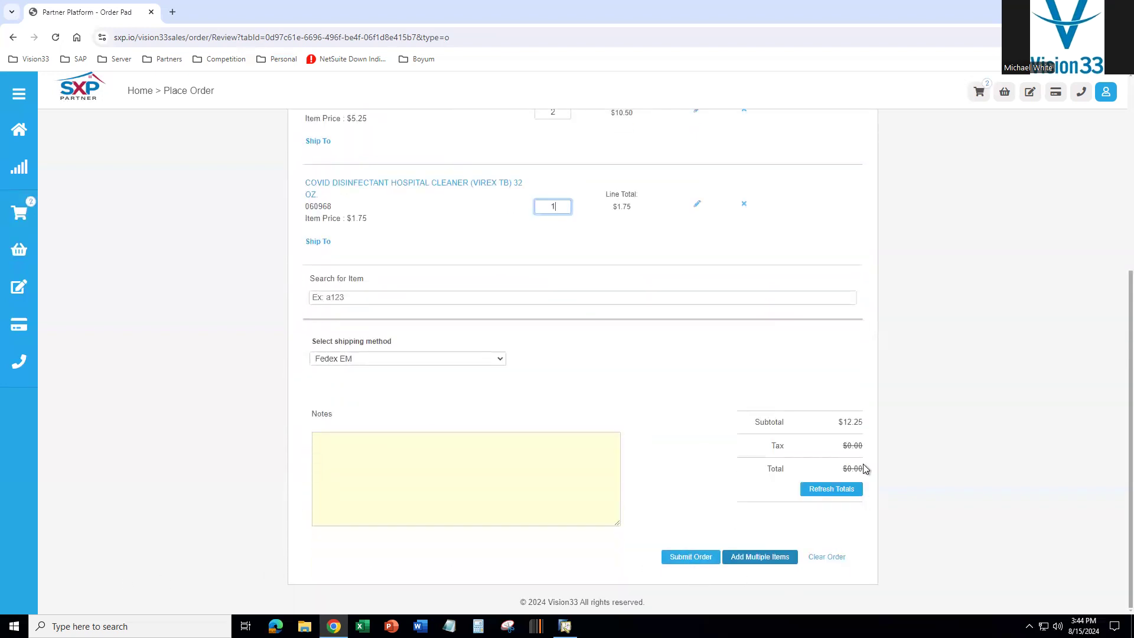
pyautogui.click(691, 559)
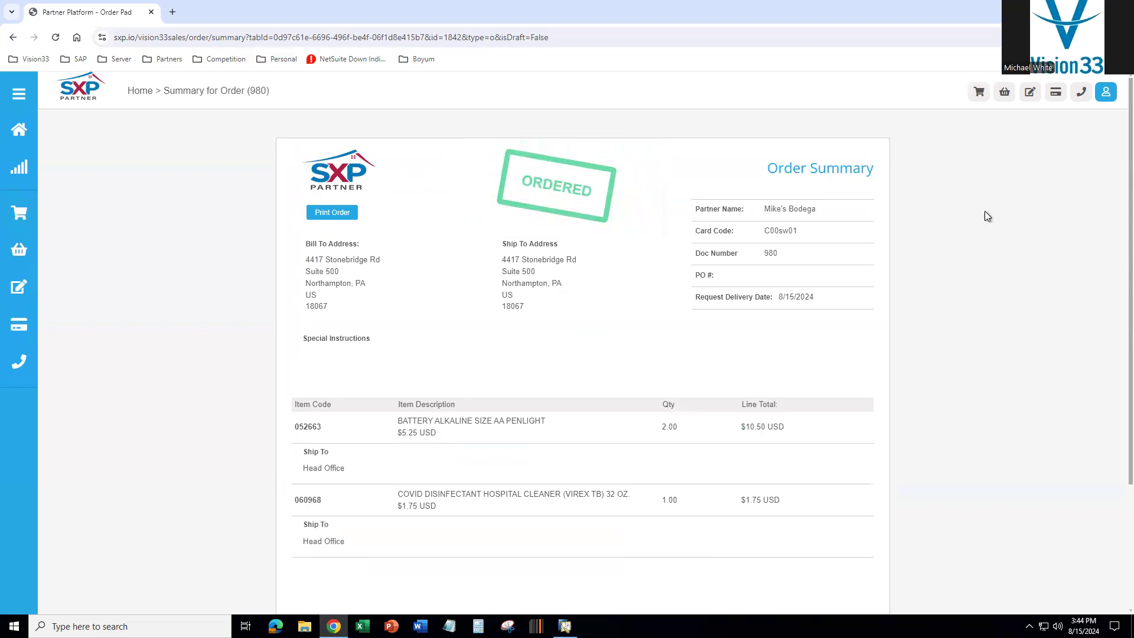
pyautogui.click(978, 95)
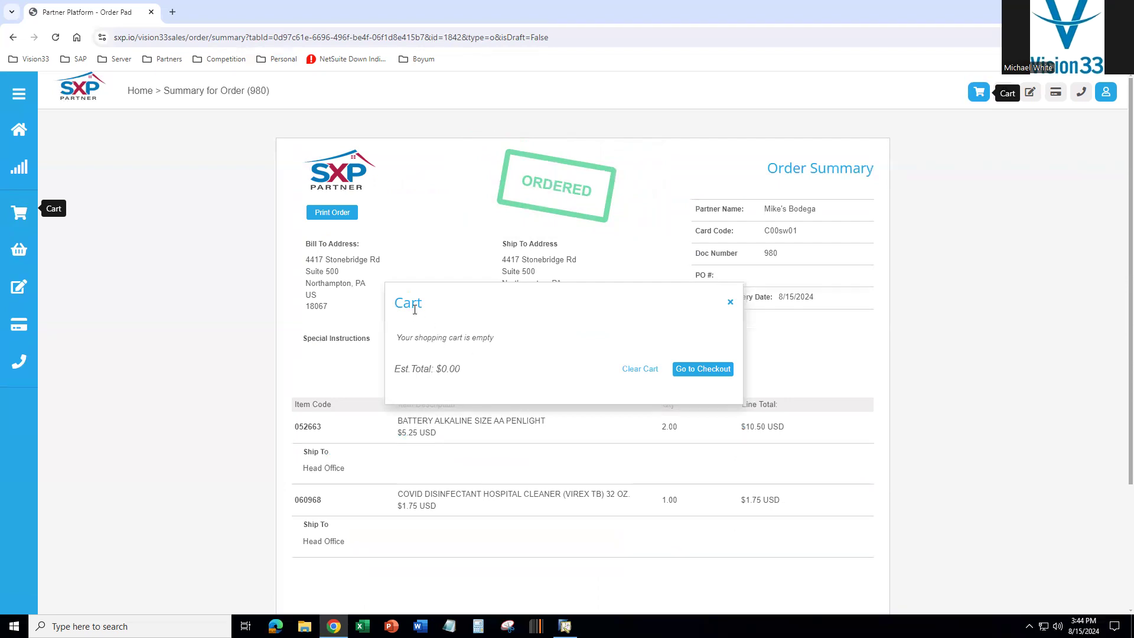
pyautogui.click(730, 302)
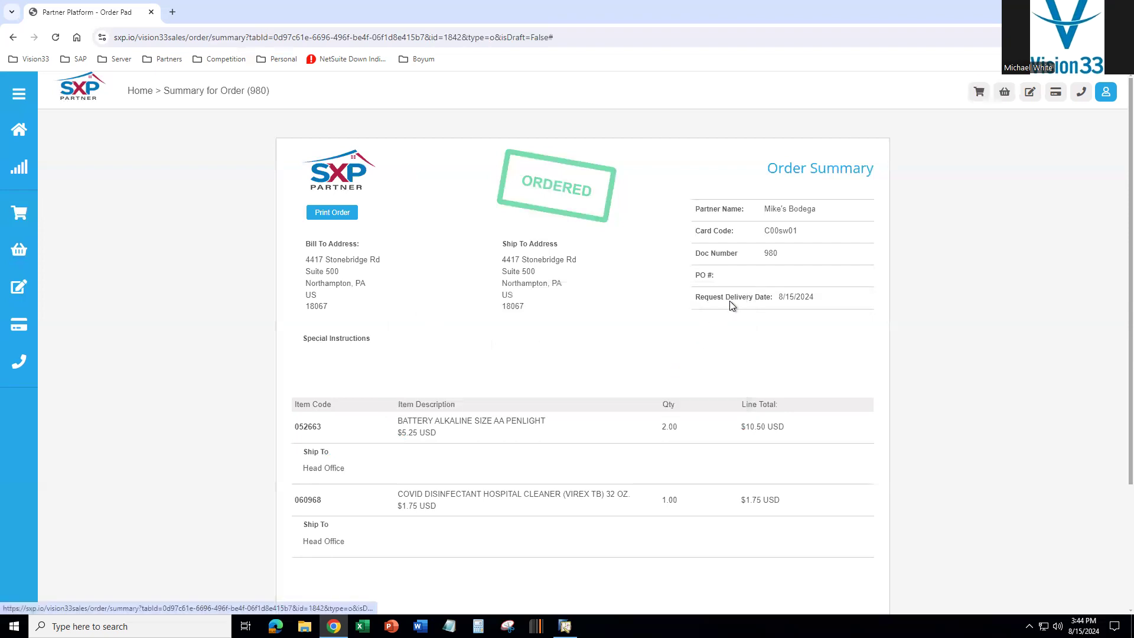
# Return to the dashboard and view the Inventory Ordering report from the favorites
pyautogui.click(71, 97)
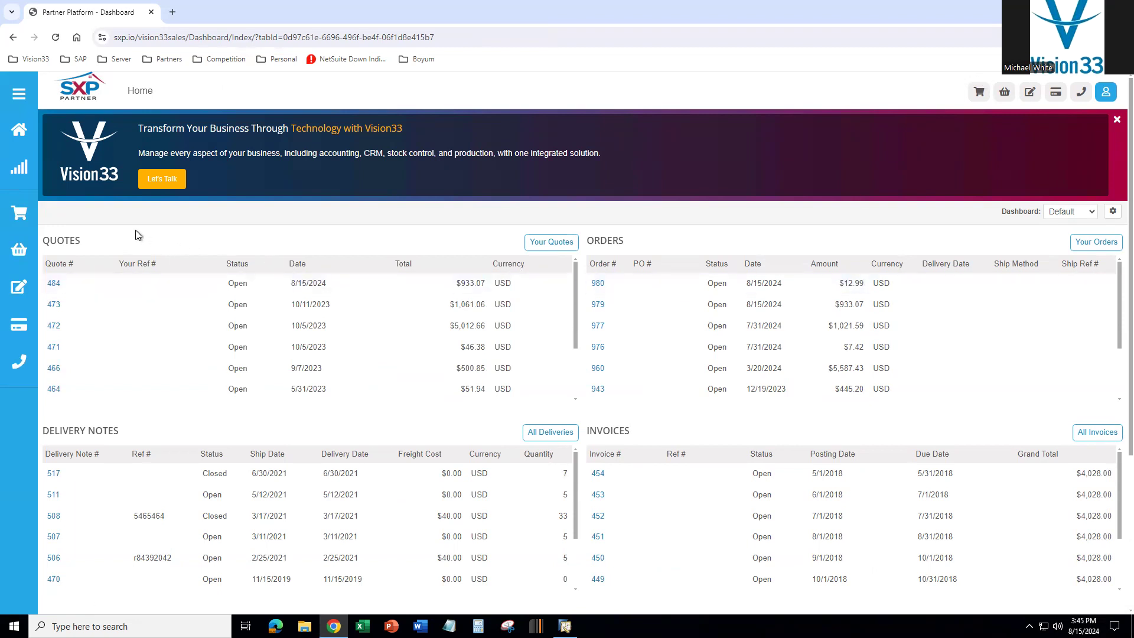
pyautogui.click(18, 96)
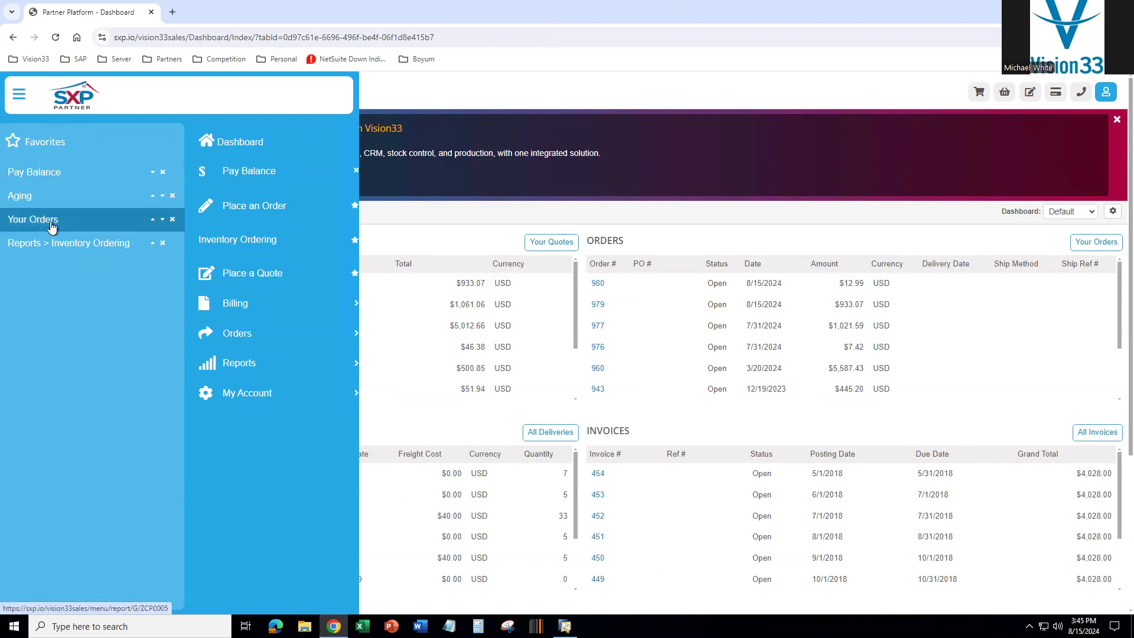
pyautogui.click(66, 244)
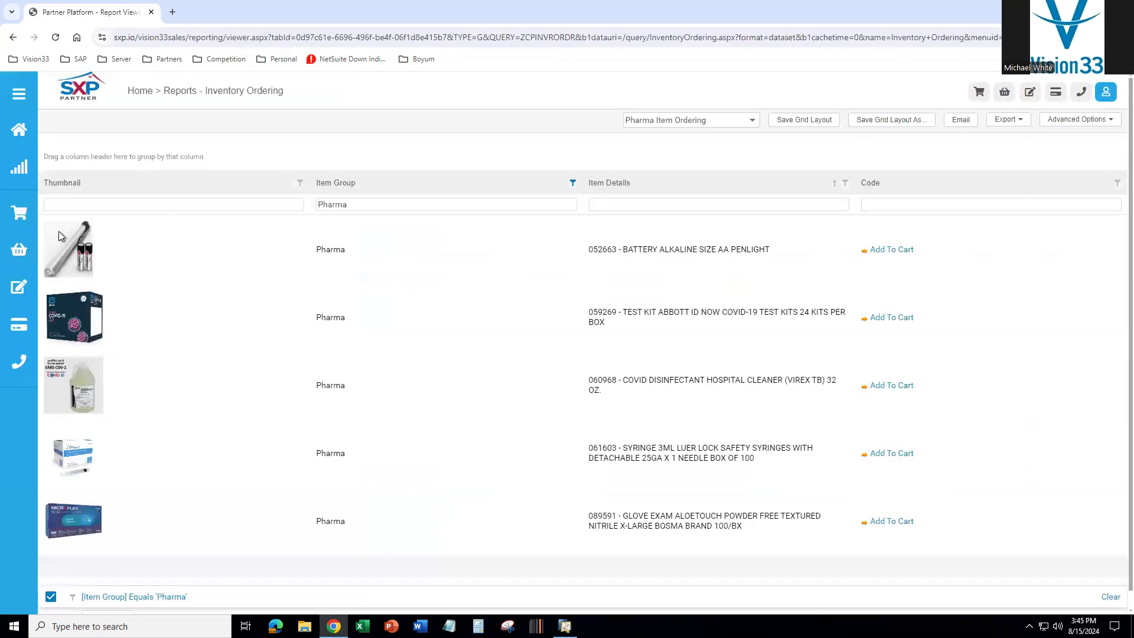
pyautogui.scroll(-1, 171, 307)
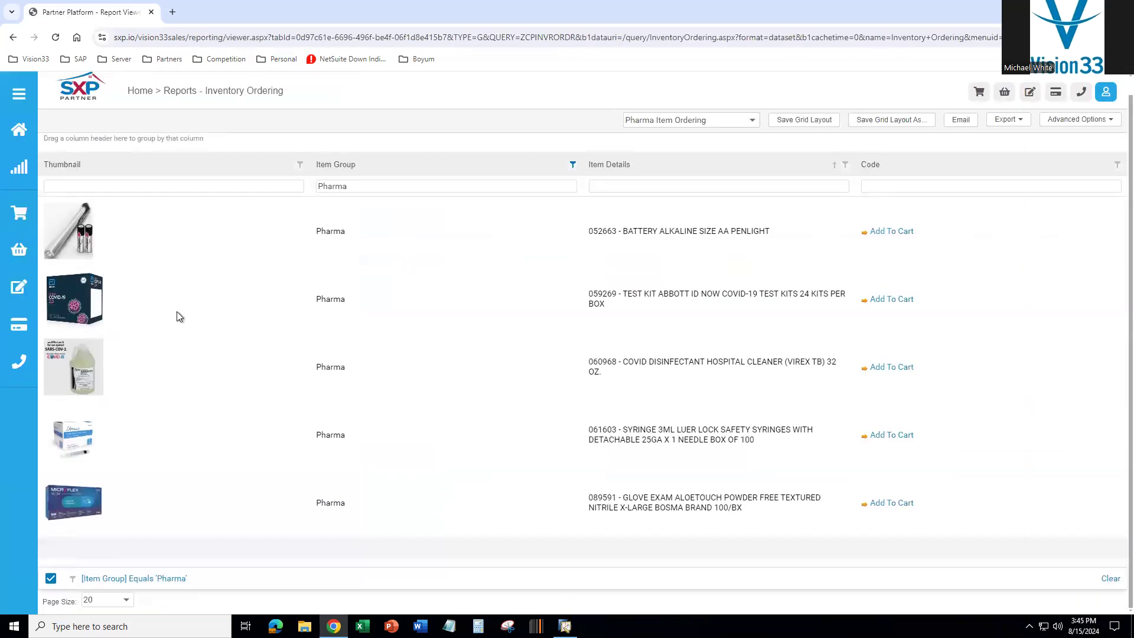
pyautogui.scroll(1, 178, 313)
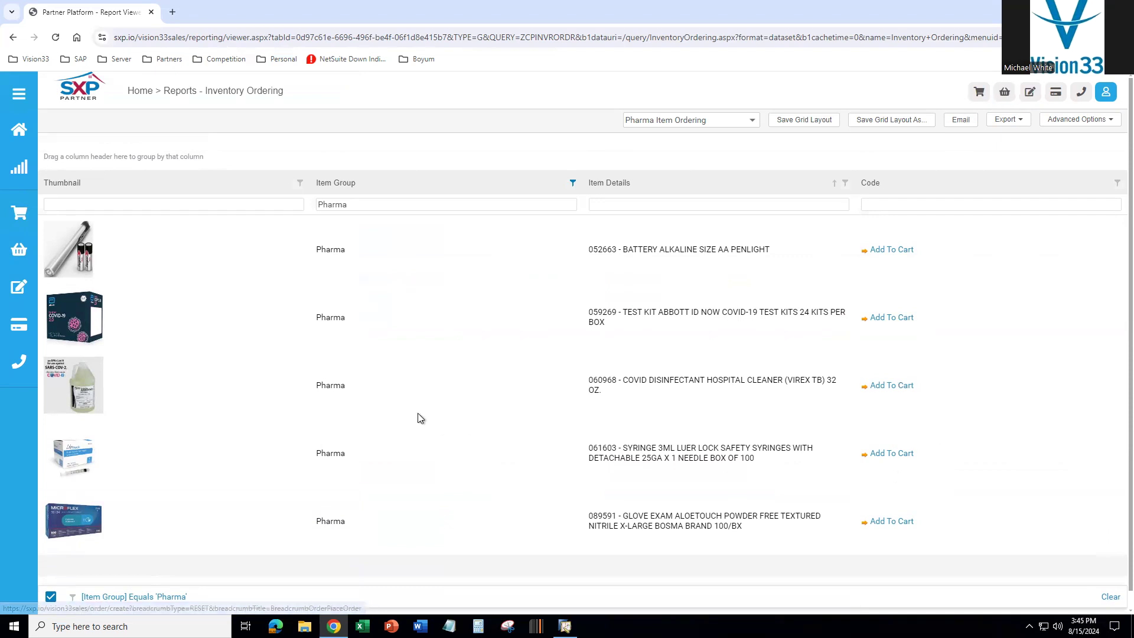
# Add the All Invoices report to the favorites and view the customer's Aging report under Billing
pyautogui.click(21, 97)
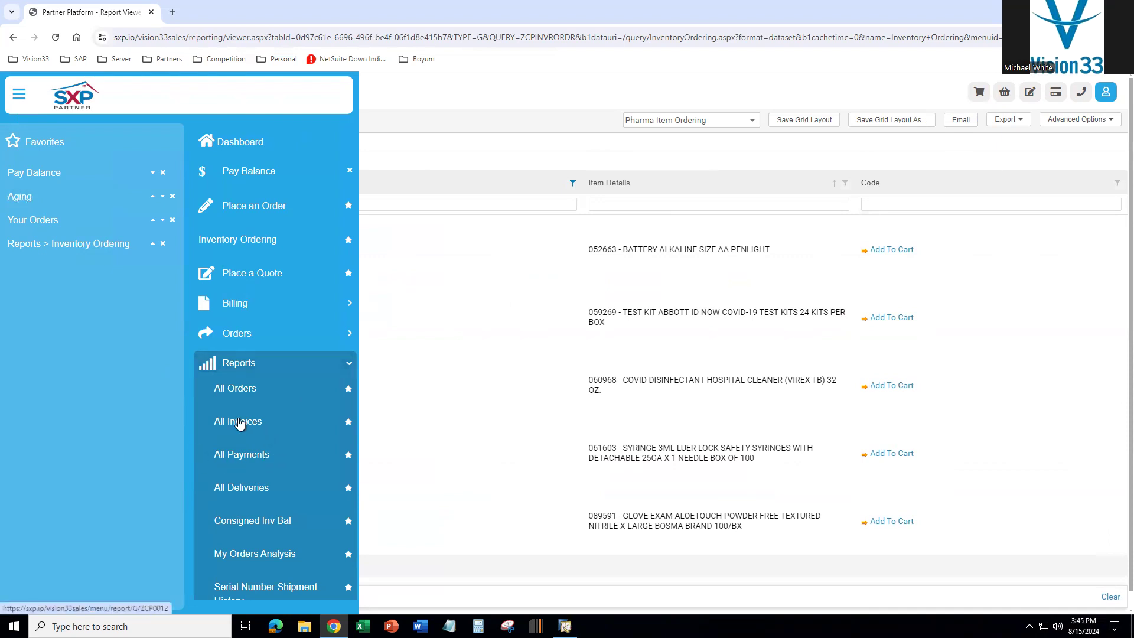
pyautogui.click(349, 421)
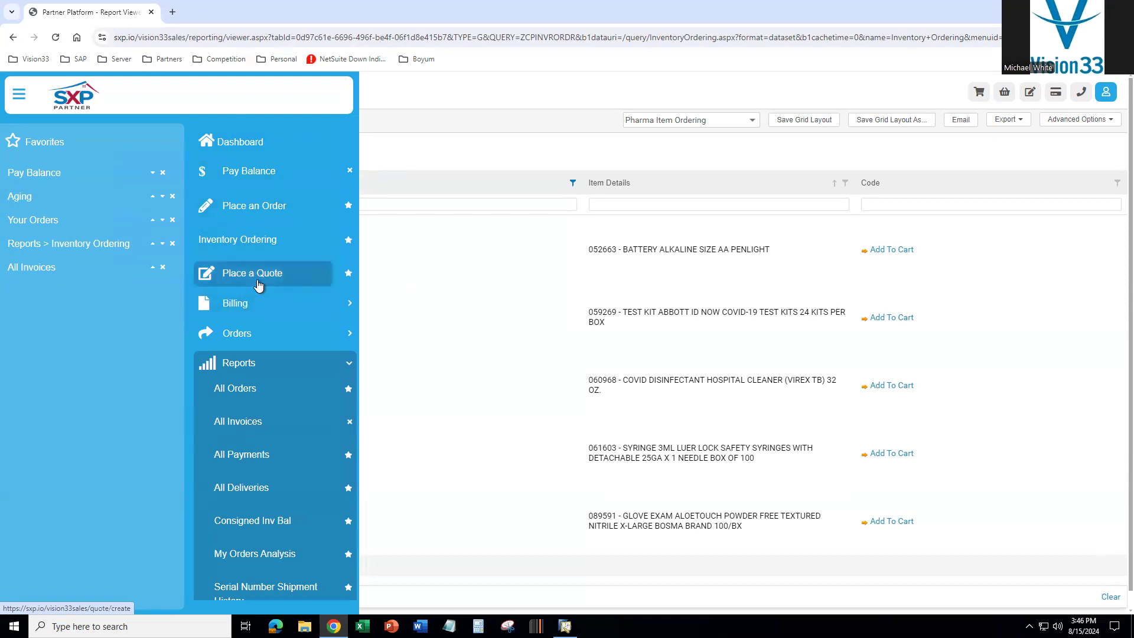
pyautogui.click(301, 308)
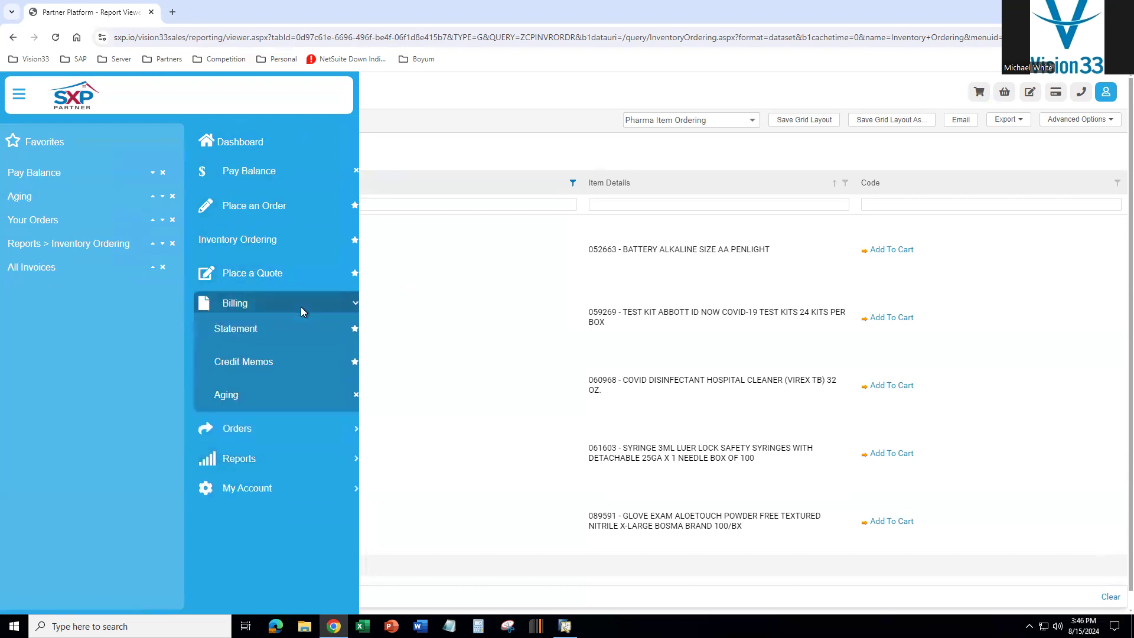
pyautogui.click(235, 397)
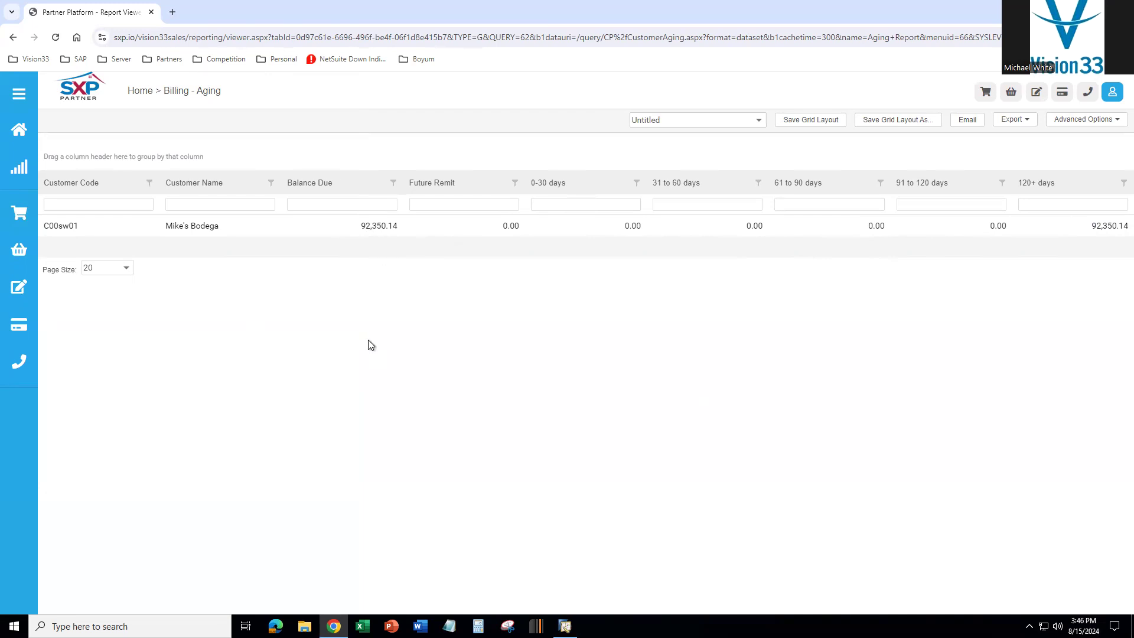
pyautogui.click(14, 40)
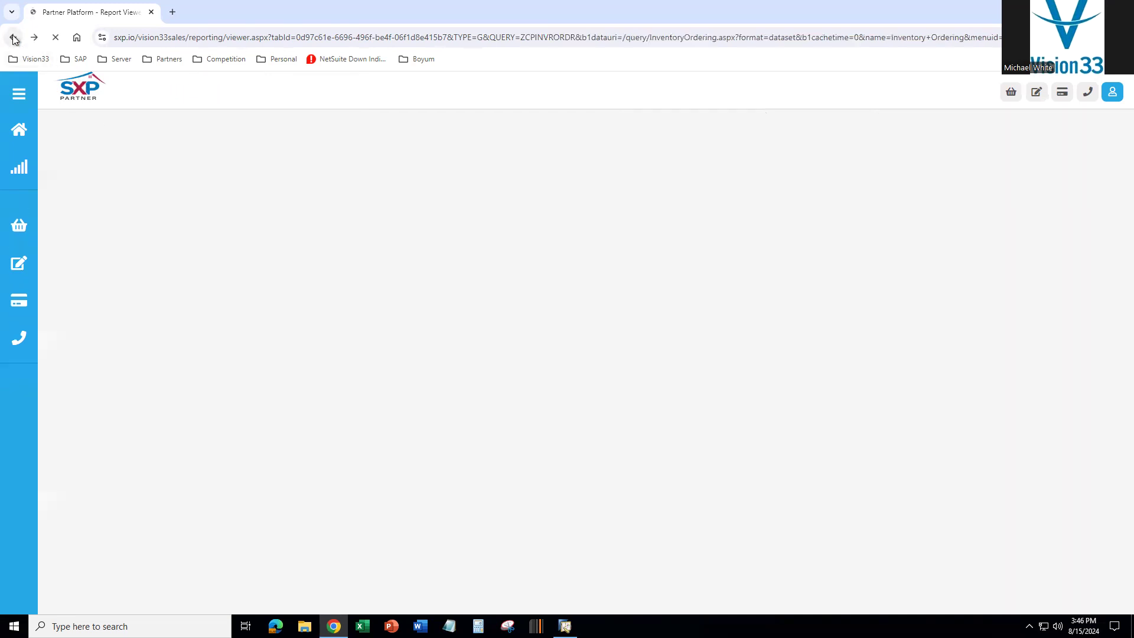
# Examine the Billing and Orders entries and the full list of available reports in the portal's navigation
pyautogui.click(18, 95)
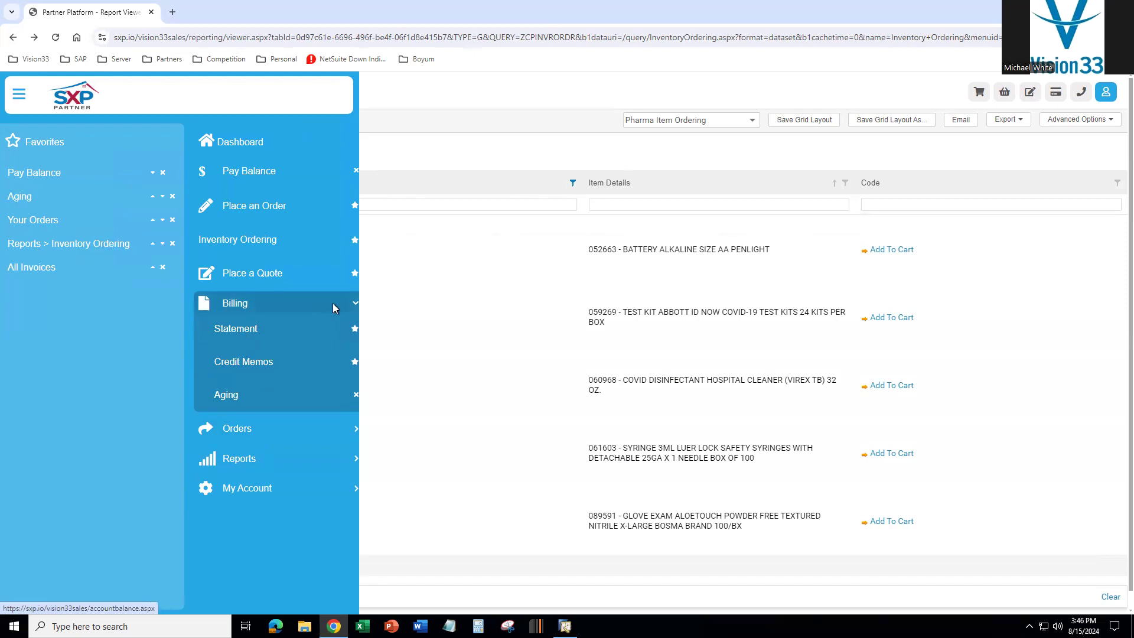
pyautogui.click(353, 306)
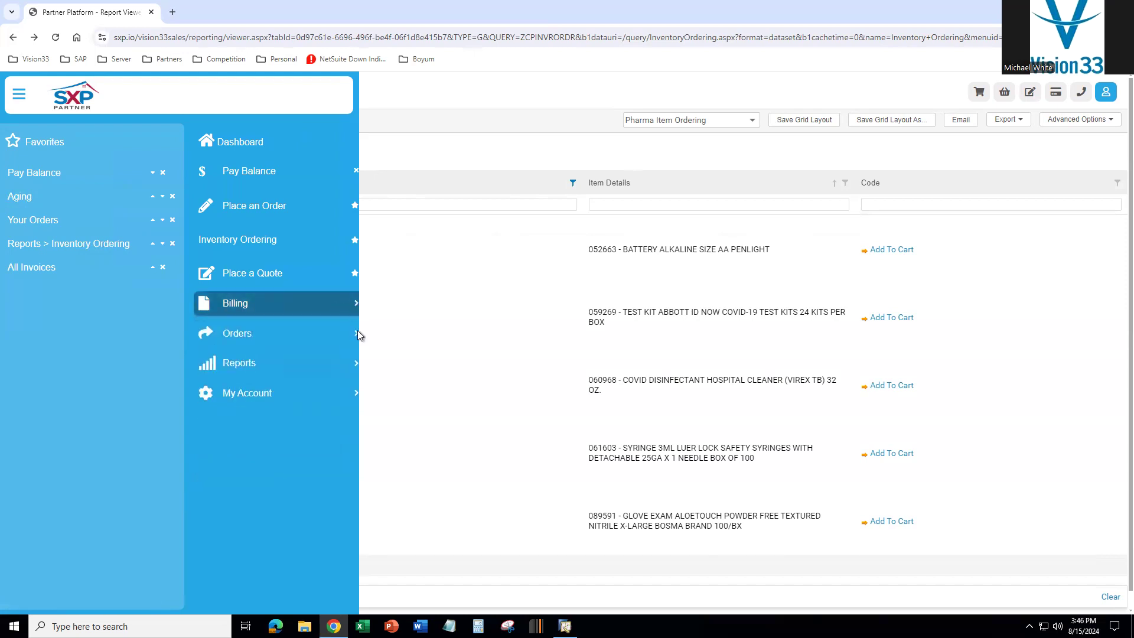
pyautogui.click(353, 336)
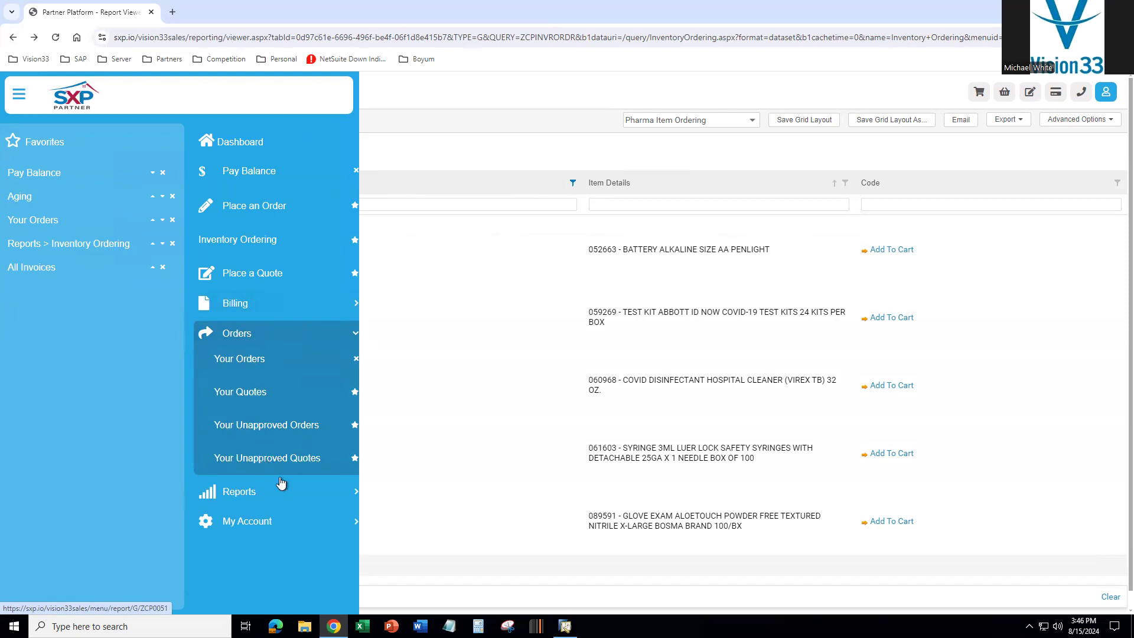
pyautogui.click(353, 333)
pyautogui.click(354, 367)
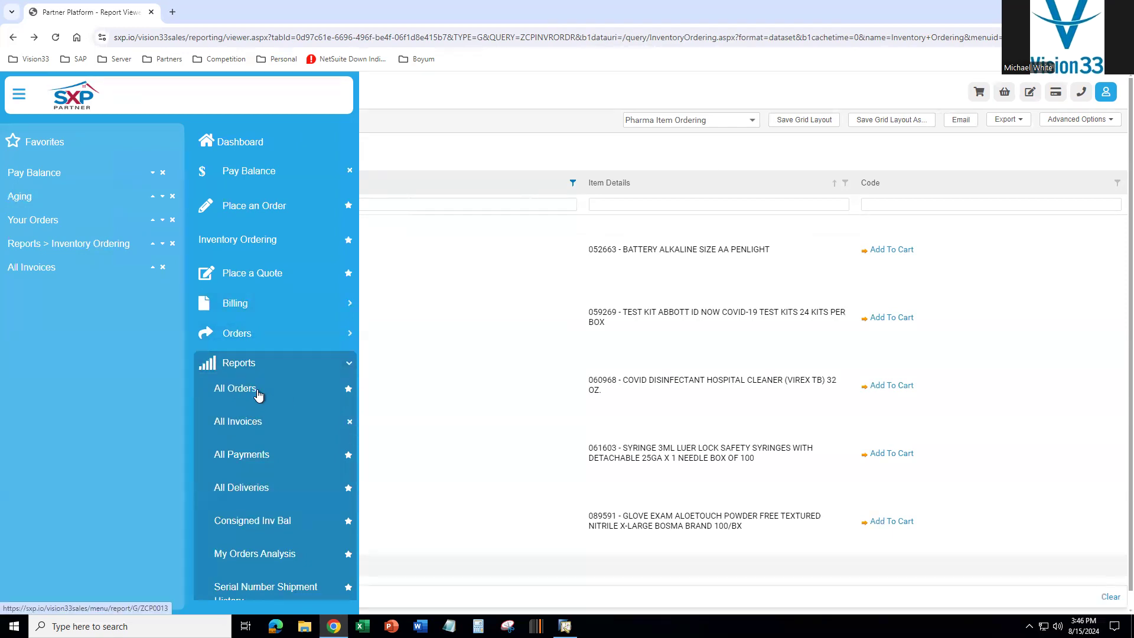
pyautogui.scroll(-3, 258, 395)
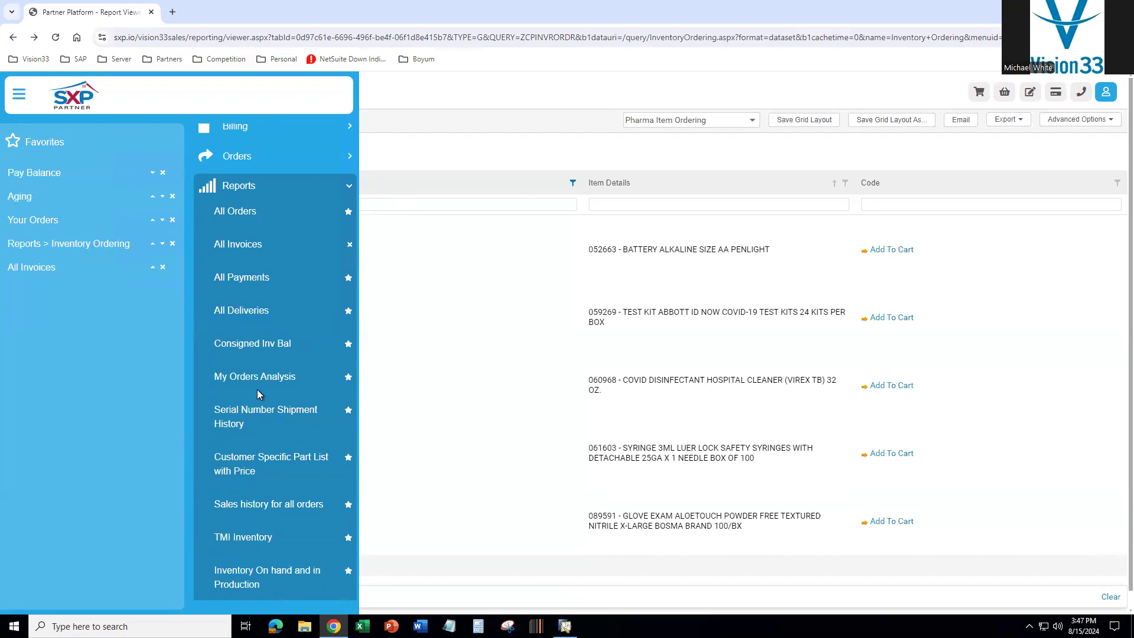
pyautogui.scroll(-5, 257, 391)
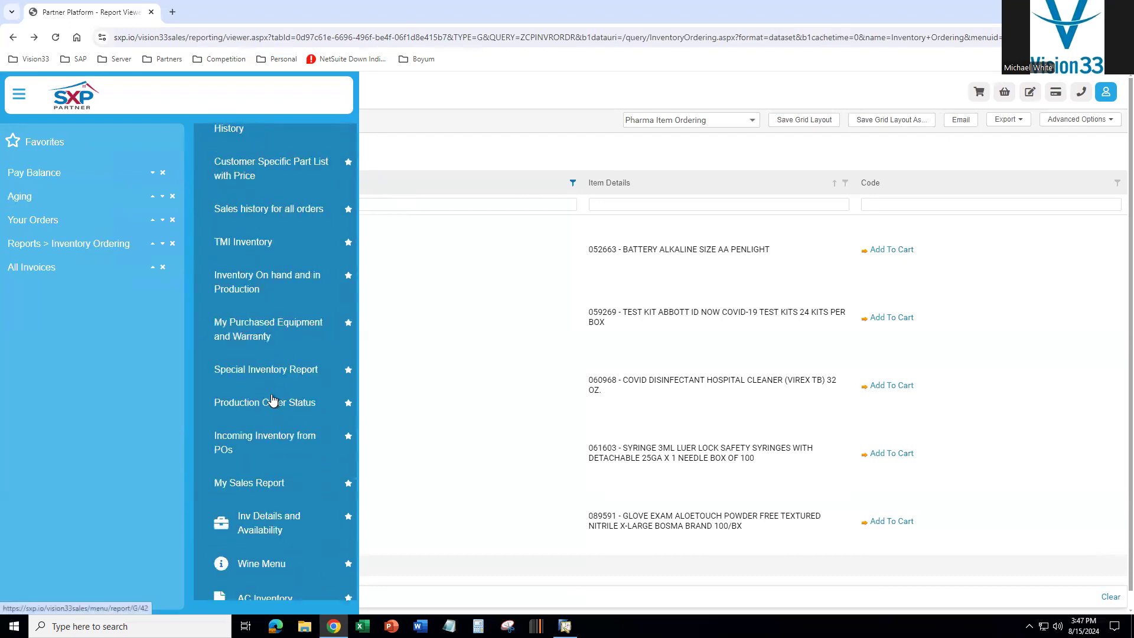
pyautogui.scroll(-2, 271, 399)
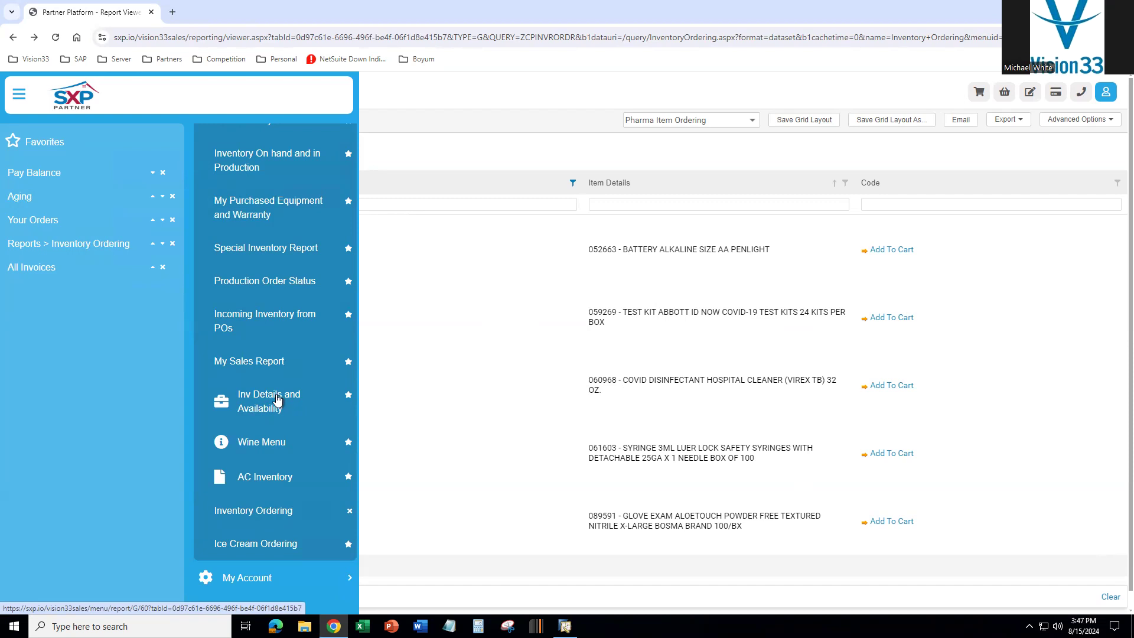
# Open the Inv Details and Availability report and expand the Honey, Items, Beverages and Beer item groups
pyautogui.click(274, 445)
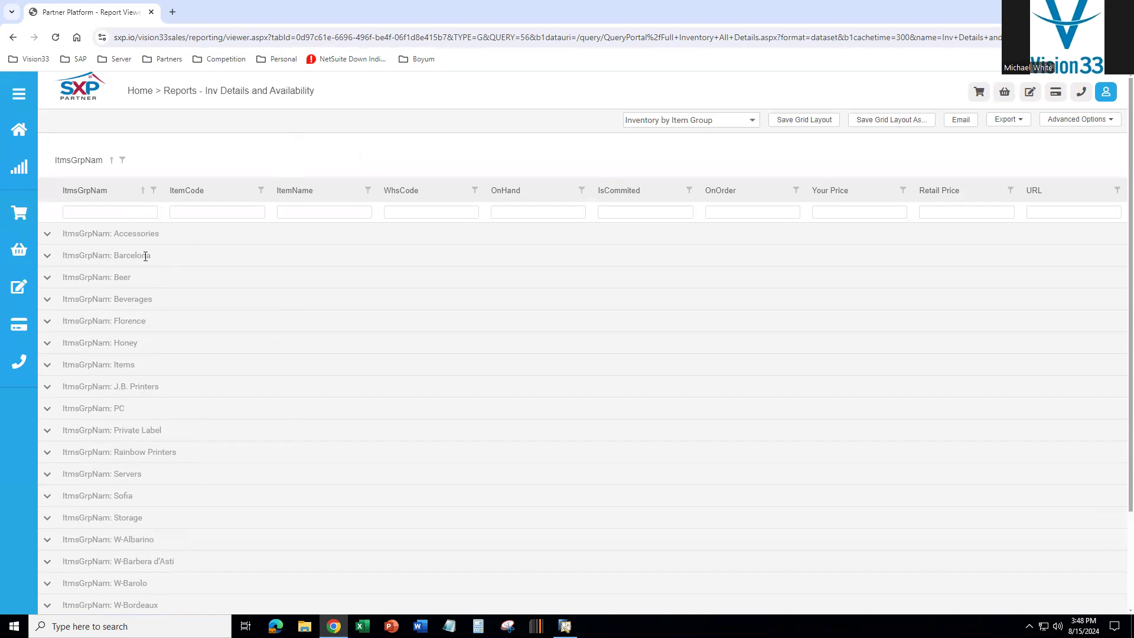
pyautogui.click(48, 343)
pyautogui.click(48, 397)
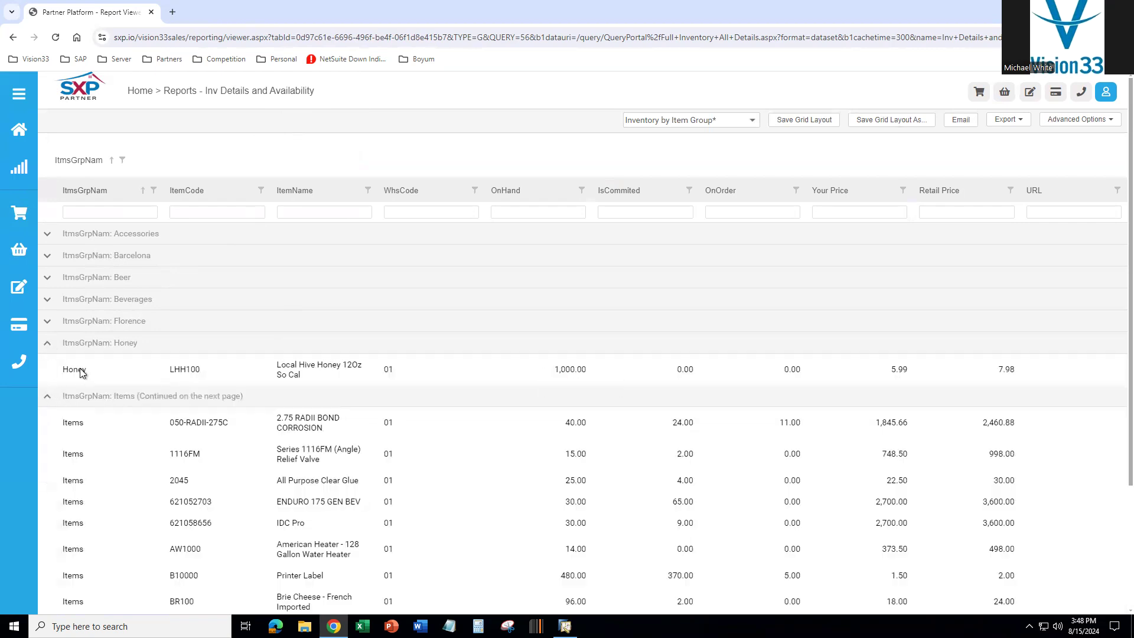
pyautogui.click(48, 300)
pyautogui.click(49, 278)
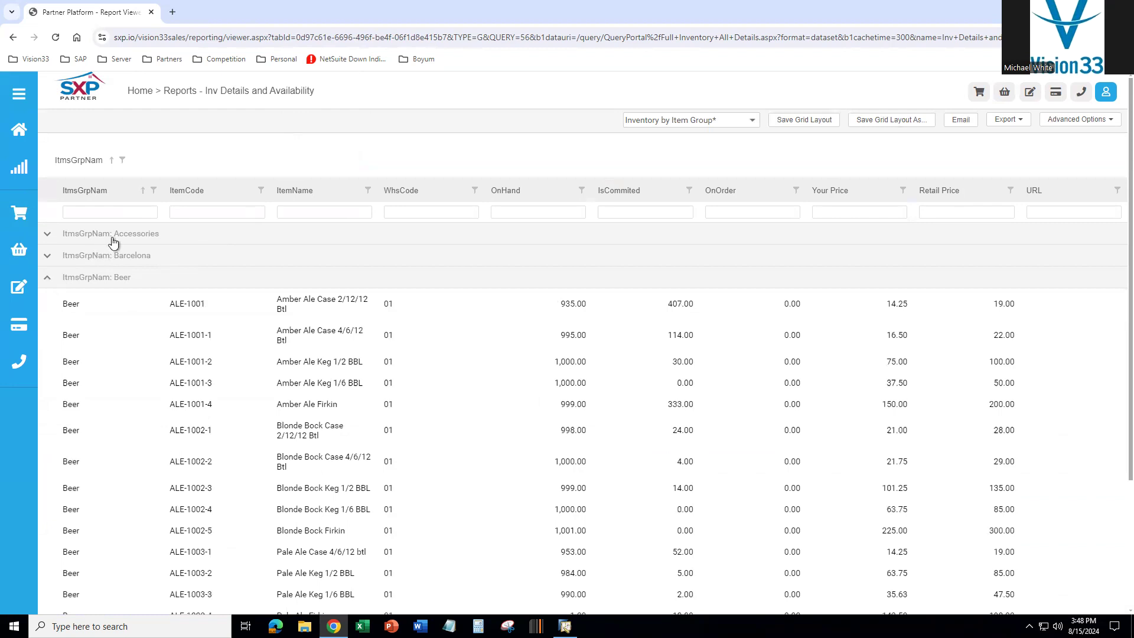
# Switch the Inv Details and Availability report to the shared All Items view
pyautogui.click(751, 124)
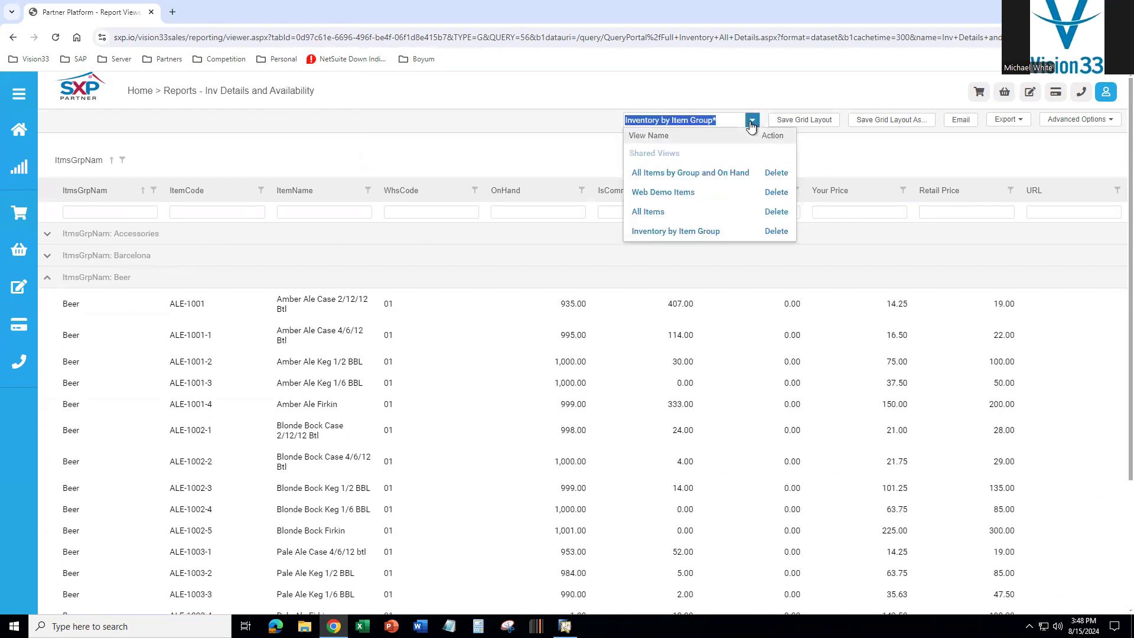
pyautogui.click(658, 212)
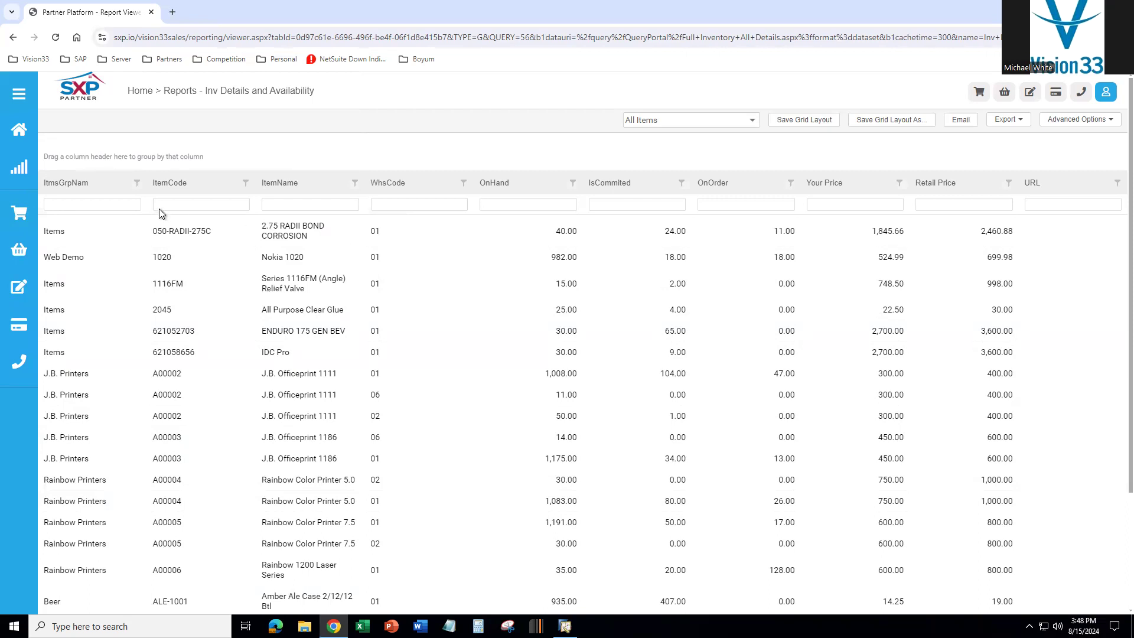
# Try grouping the report by ItmsGrpNam, remove that grouping, and group the items by WhsCode instead
pyautogui.moveTo(101, 187); pyautogui.dragTo(108, 155)
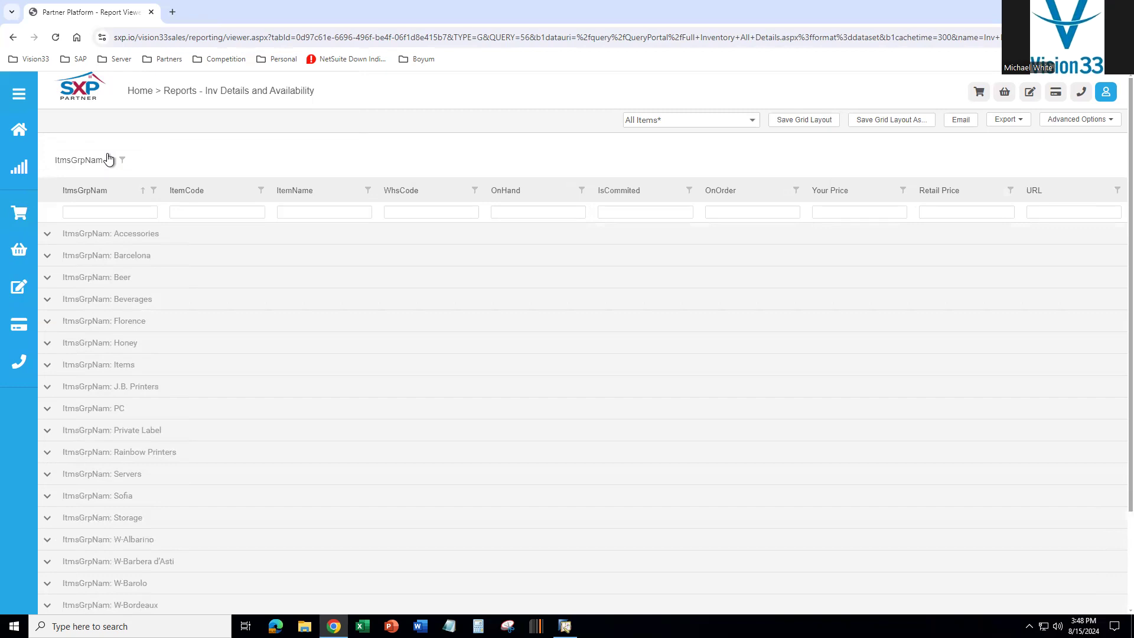
pyautogui.moveTo(108, 158); pyautogui.dragTo(168, 193)
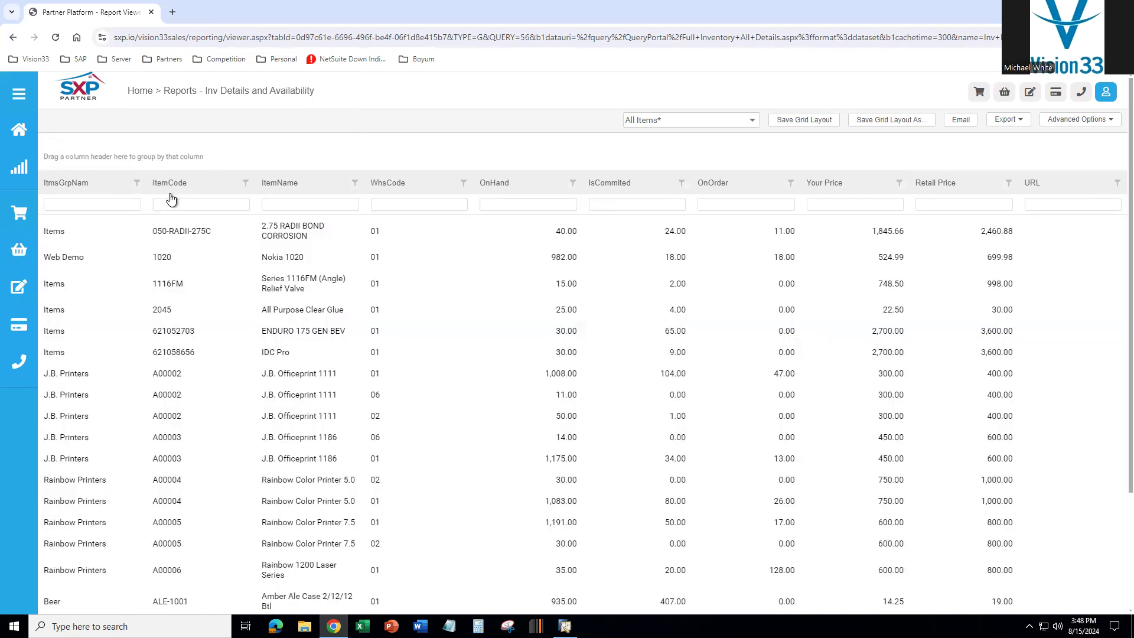
pyautogui.moveTo(409, 184); pyautogui.dragTo(140, 157)
# Expand the WhsCode groups 06, 05, 02 and 01 to review their items, and collapse 01 and 02 again
pyautogui.click(48, 298)
pyautogui.click(48, 278)
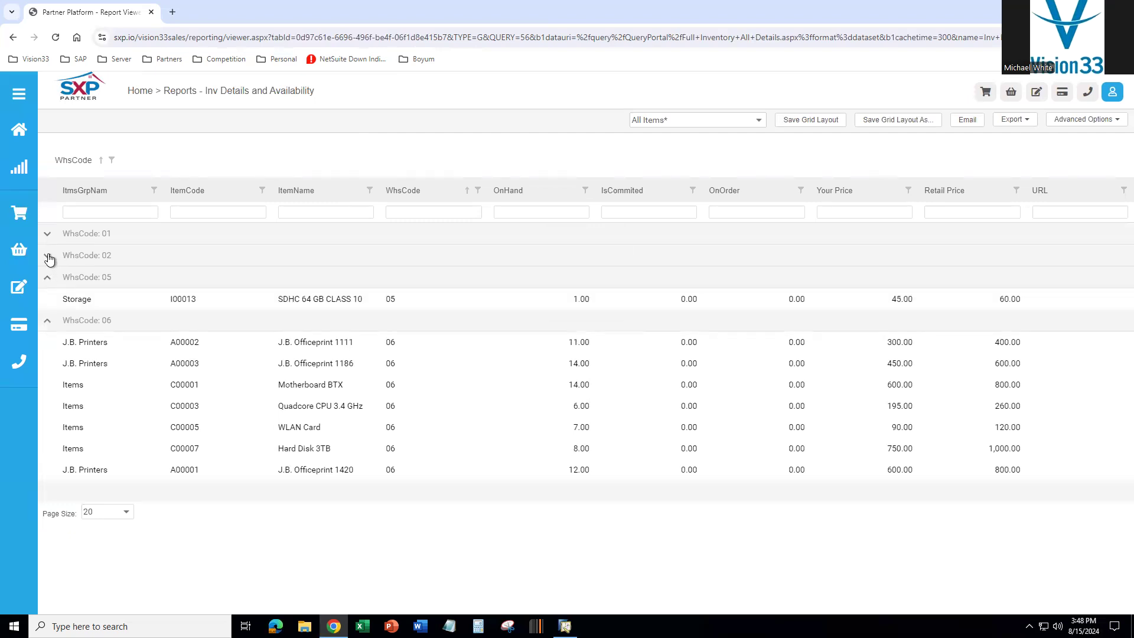
pyautogui.click(48, 256)
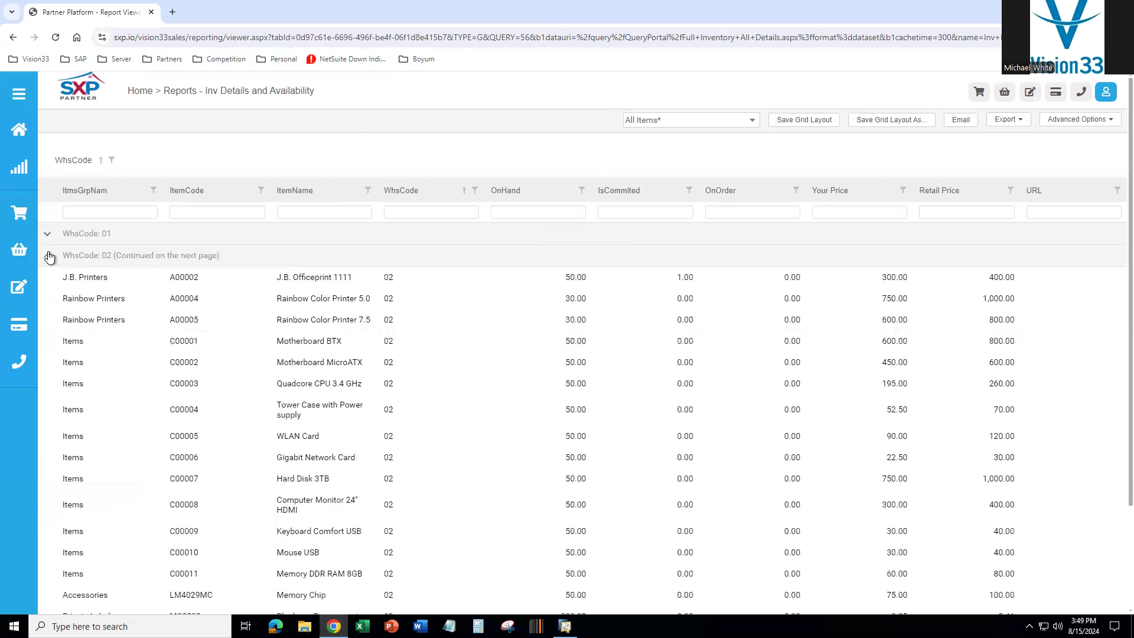
pyautogui.click(48, 234)
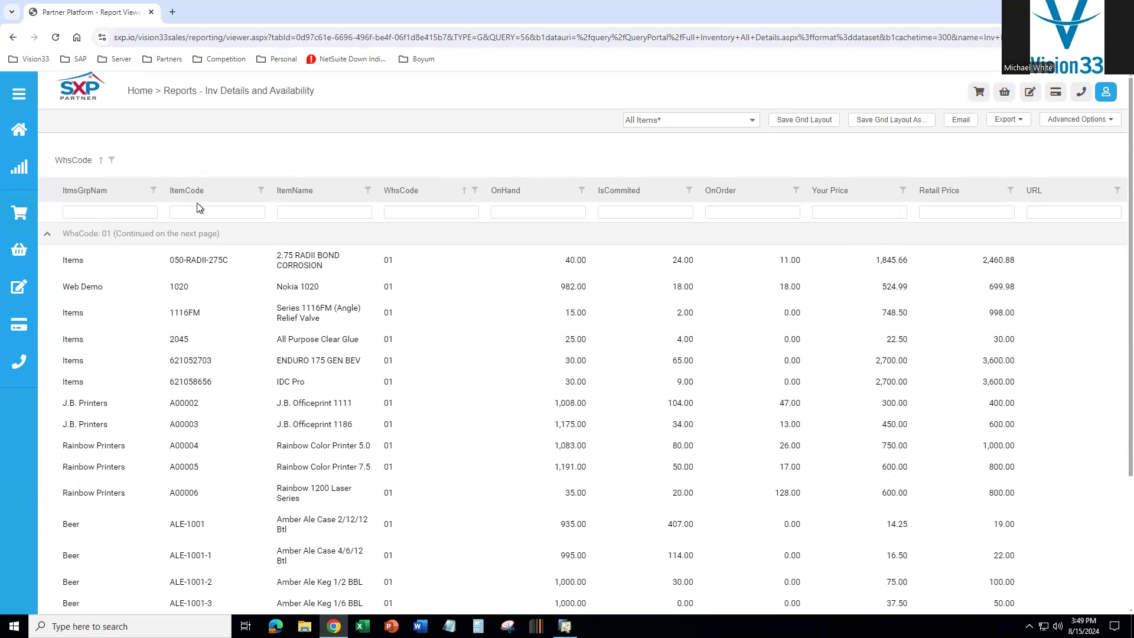
pyautogui.click(48, 234)
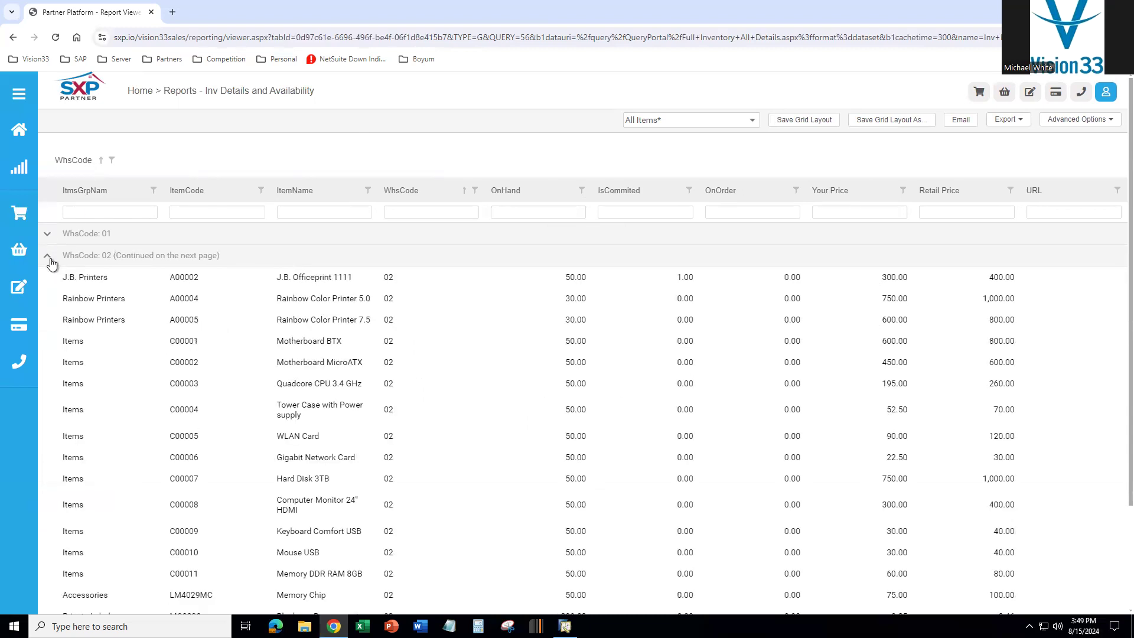
pyautogui.click(48, 258)
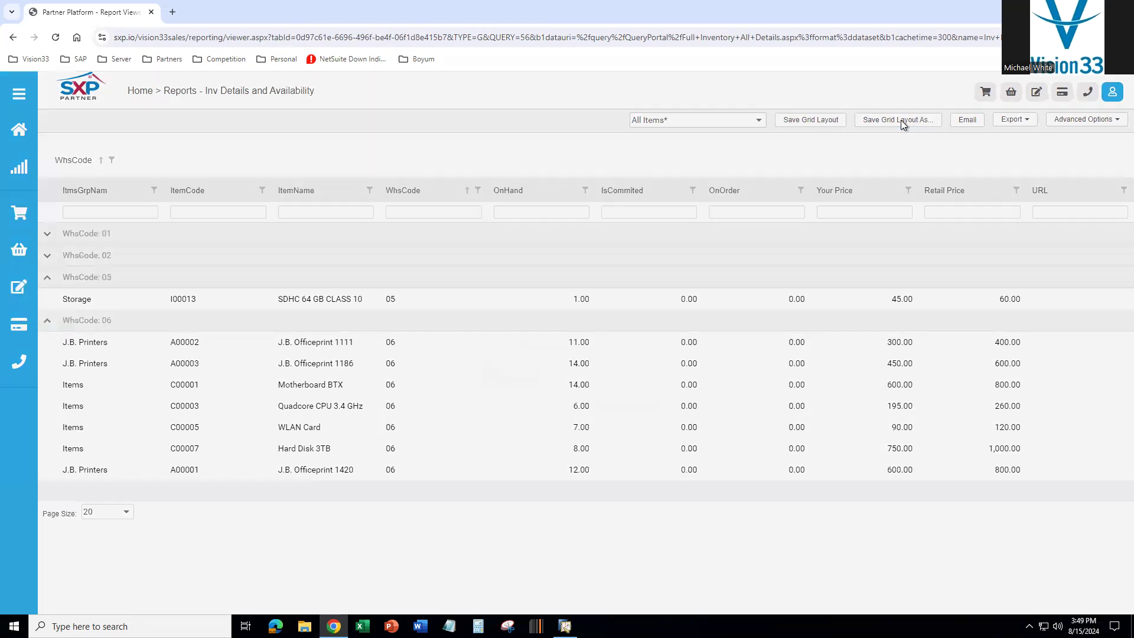
# Save the current grid layout as All Items by Warehouse and make it available to all users
pyautogui.click(901, 119)
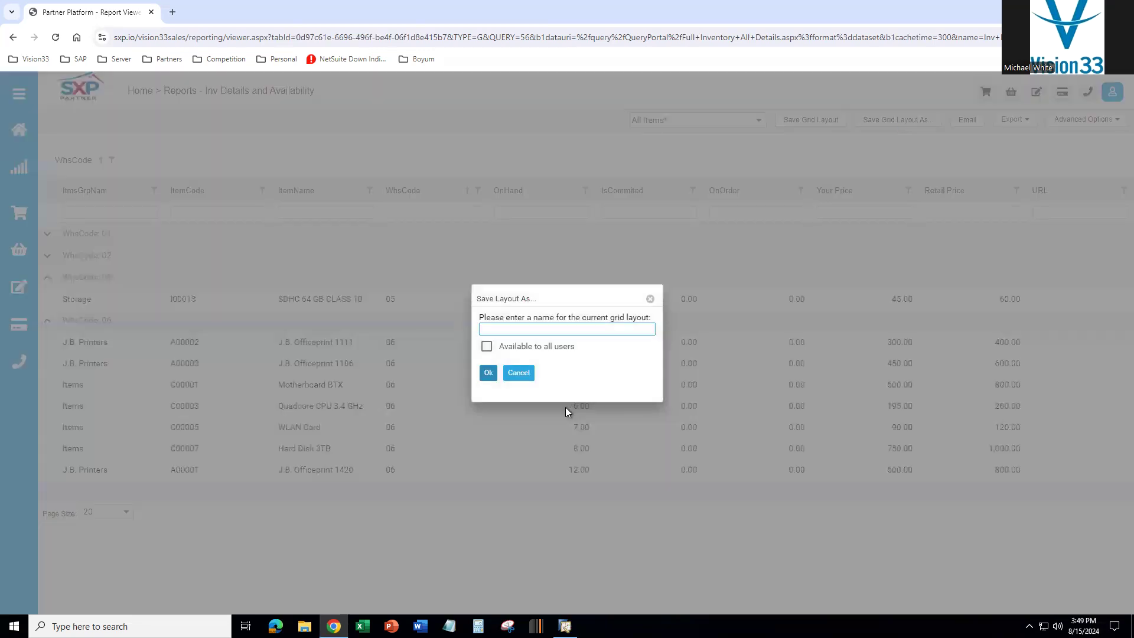
pyautogui.click(579, 330)
pyautogui.write('All Items by Warehouse')
pyautogui.click(487, 347)
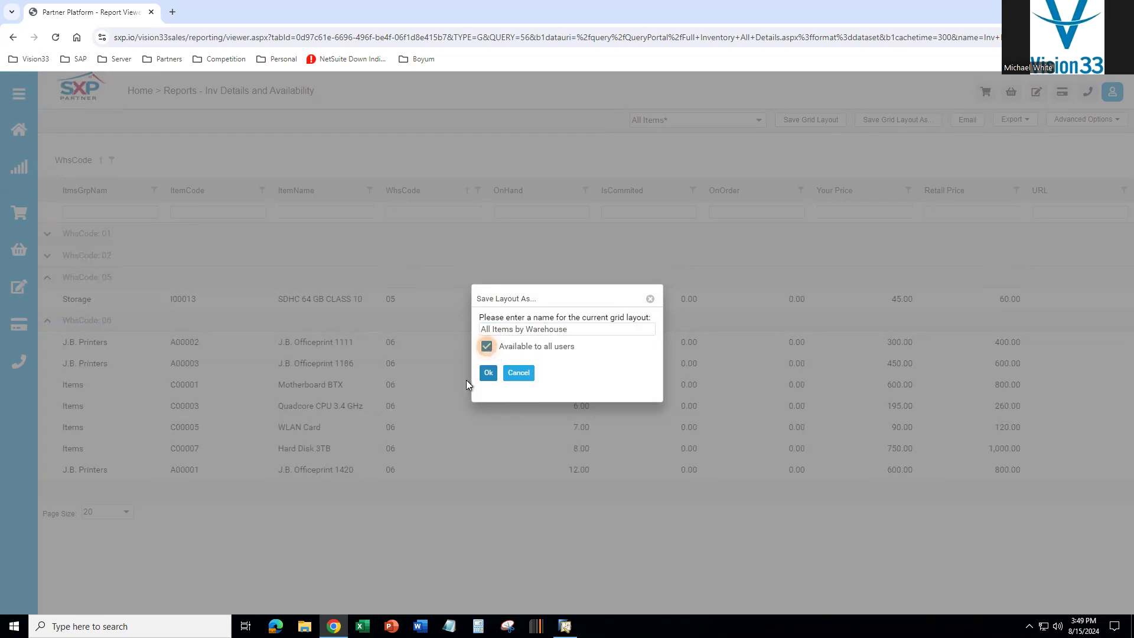
pyautogui.click(488, 374)
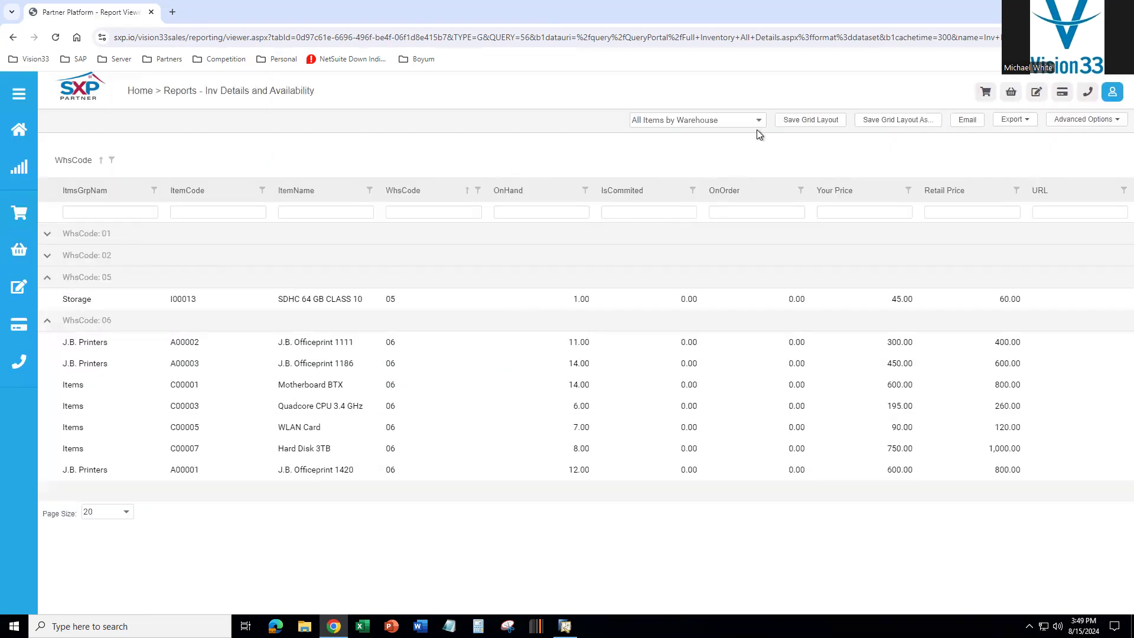
# Switch the report to the shared All Items view and back to the All Items by Warehouse view
pyautogui.click(758, 119)
pyautogui.click(657, 231)
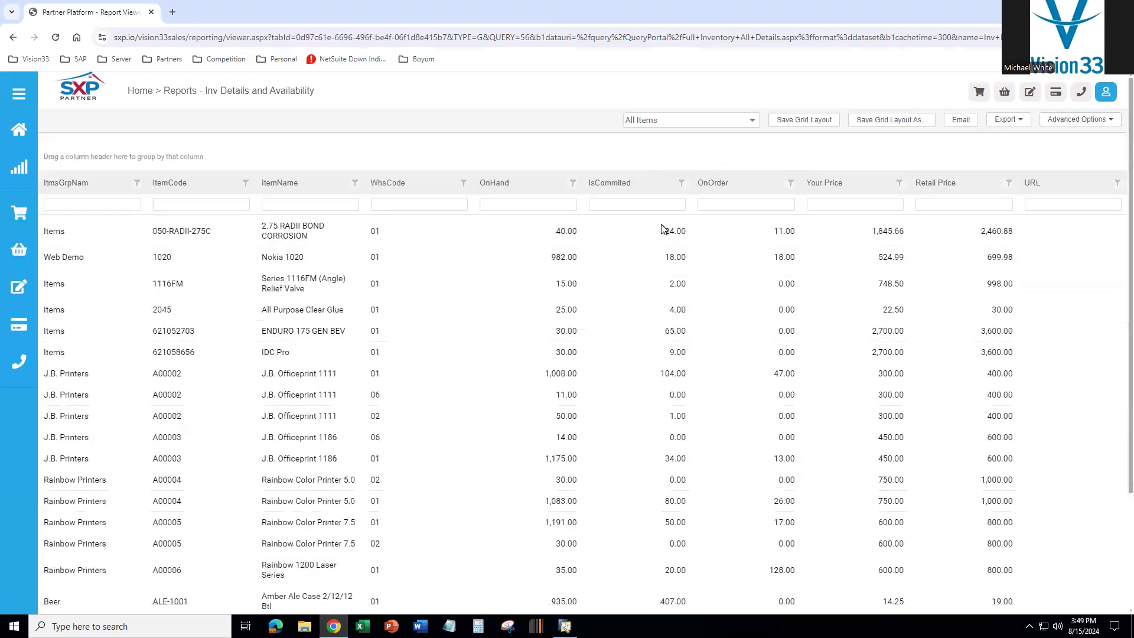
pyautogui.click(754, 120)
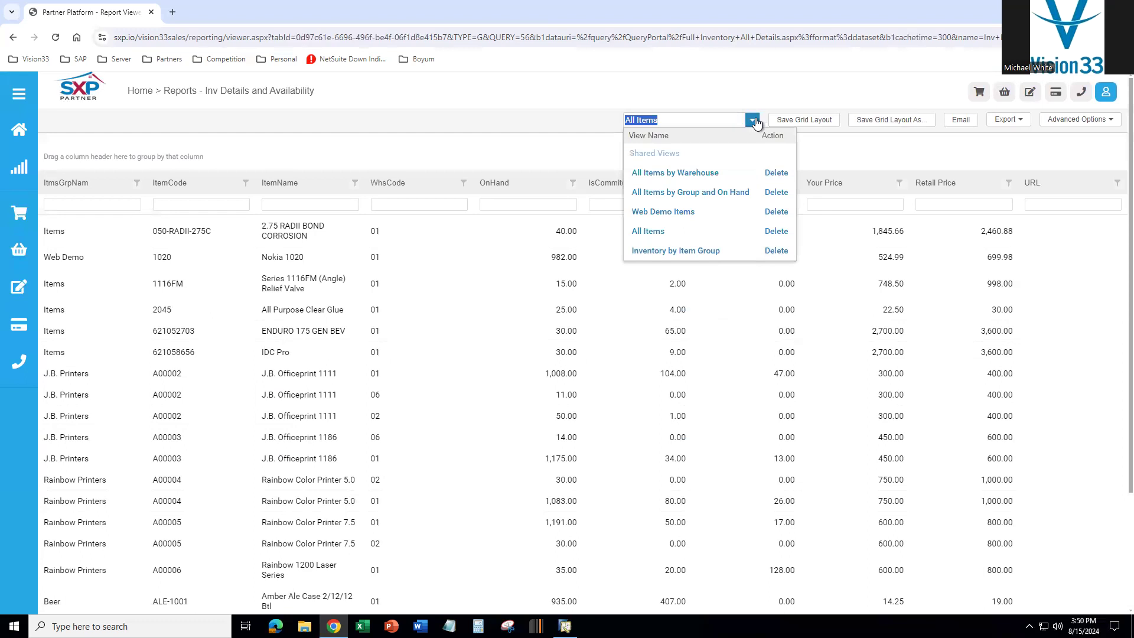
pyautogui.click(692, 171)
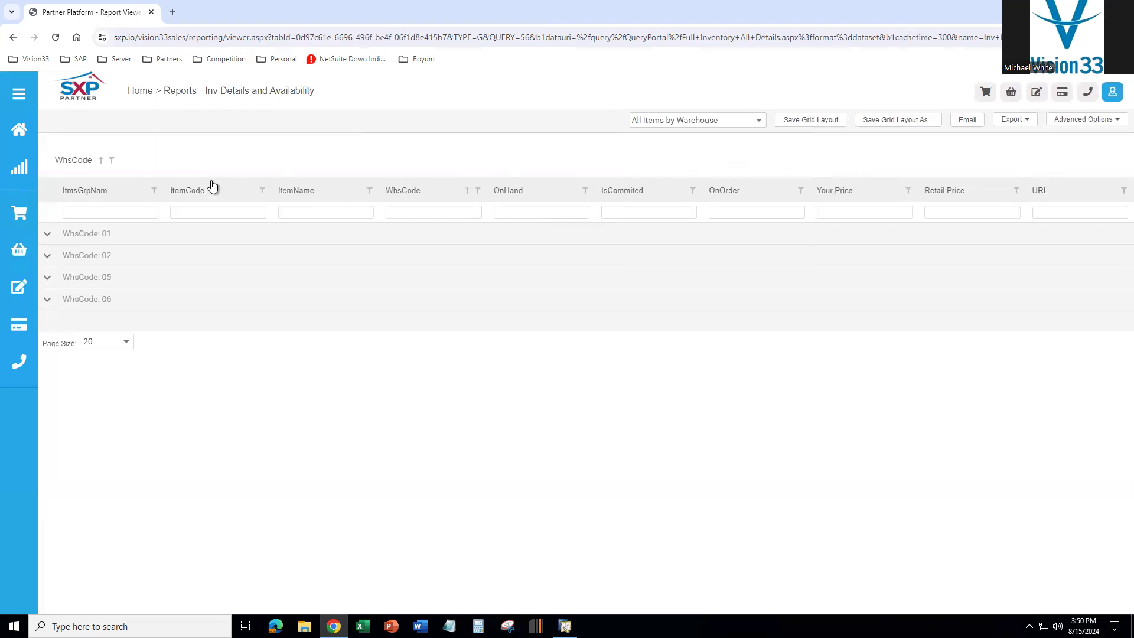
# Open the Wine Menu report and expand the W-Brunello and W-Carmenere item groups
pyautogui.click(19, 94)
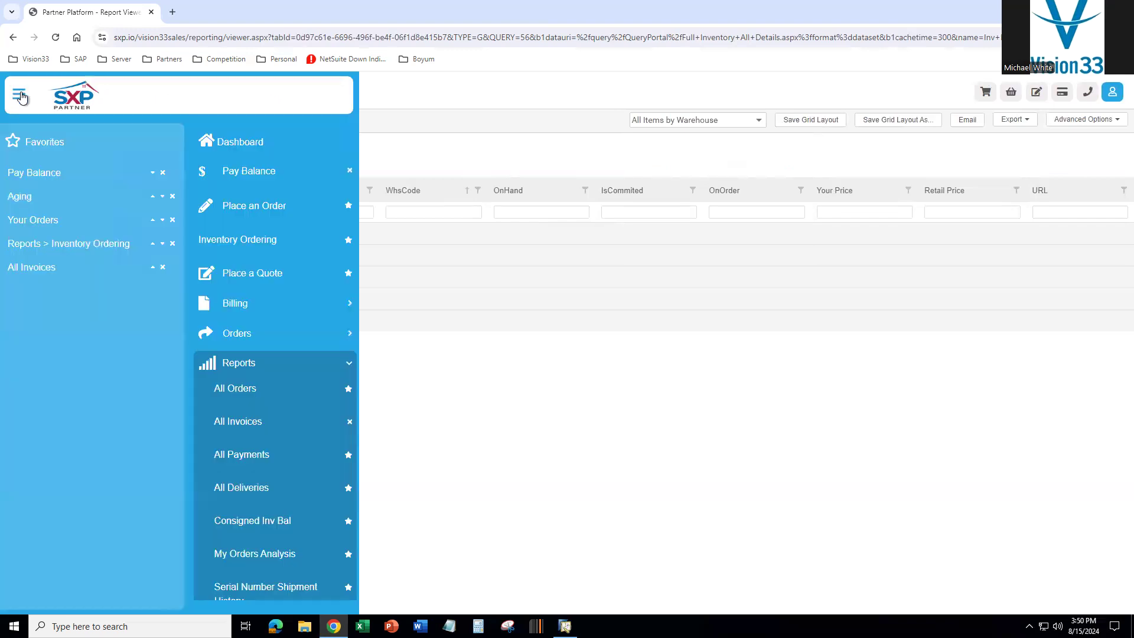
pyautogui.scroll(-3, 267, 396)
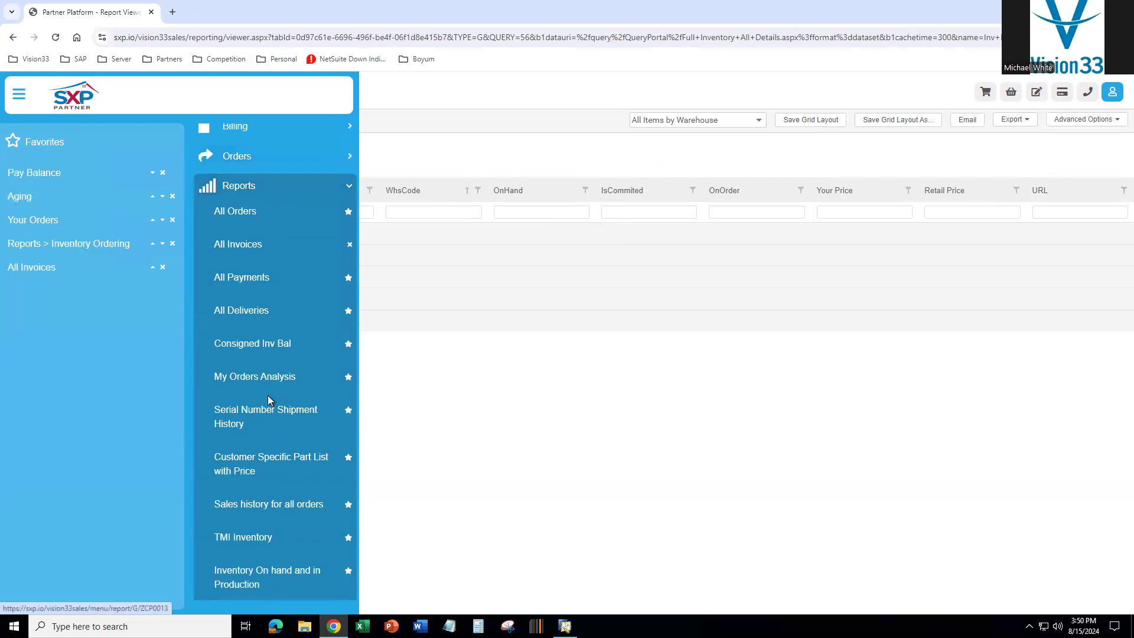
pyautogui.scroll(-2, 267, 399)
pyautogui.scroll(-1, 277, 422)
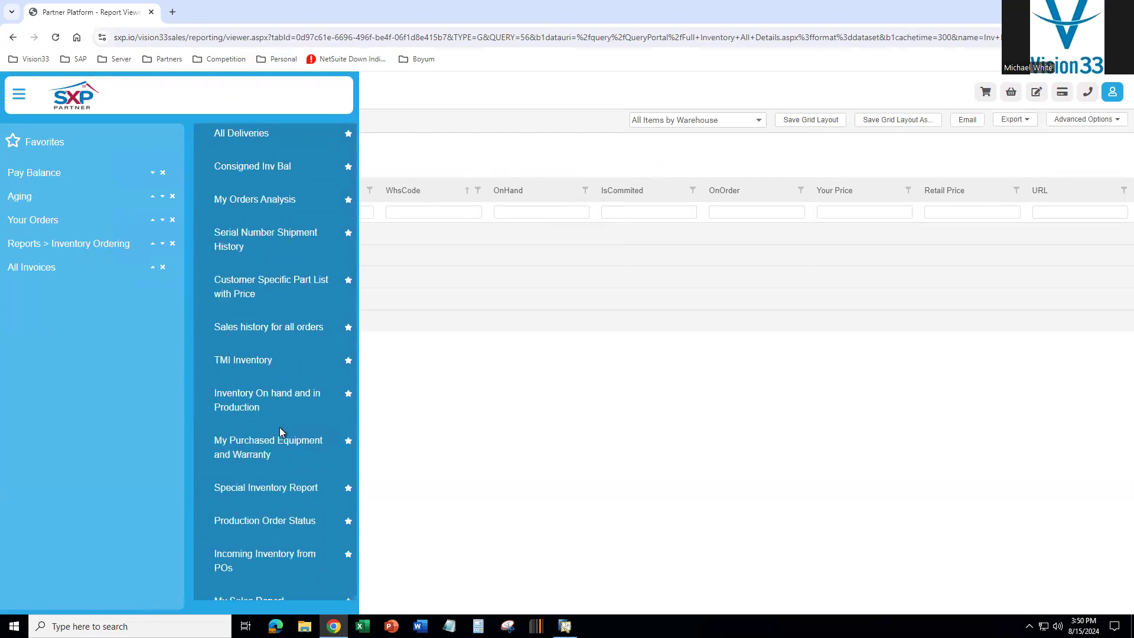
pyautogui.scroll(-2, 280, 434)
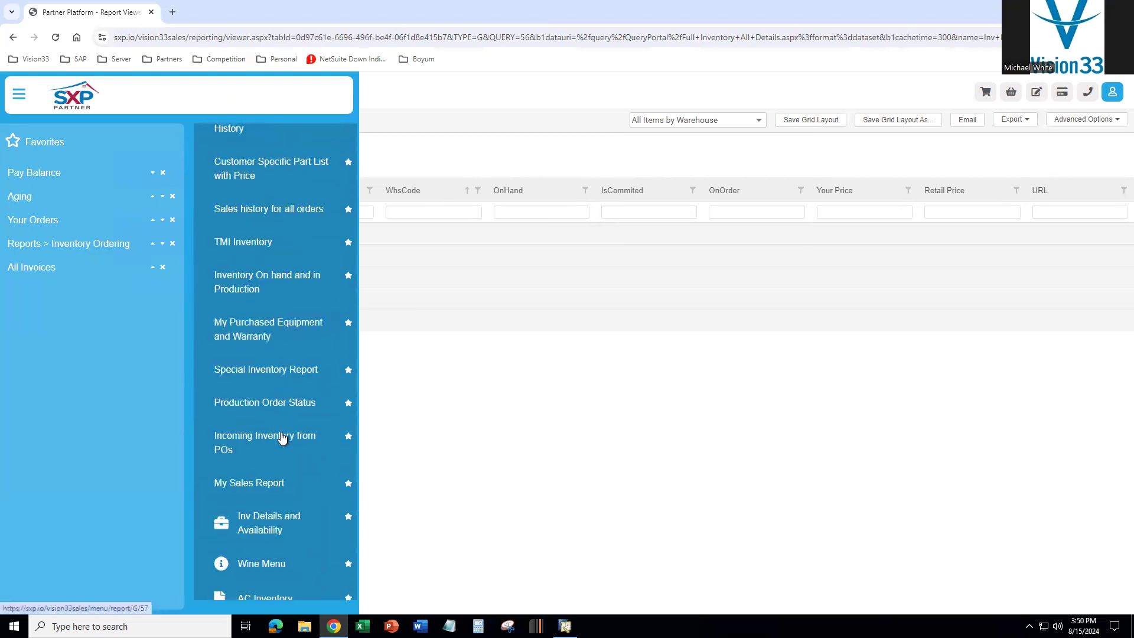
pyautogui.scroll(-1, 296, 468)
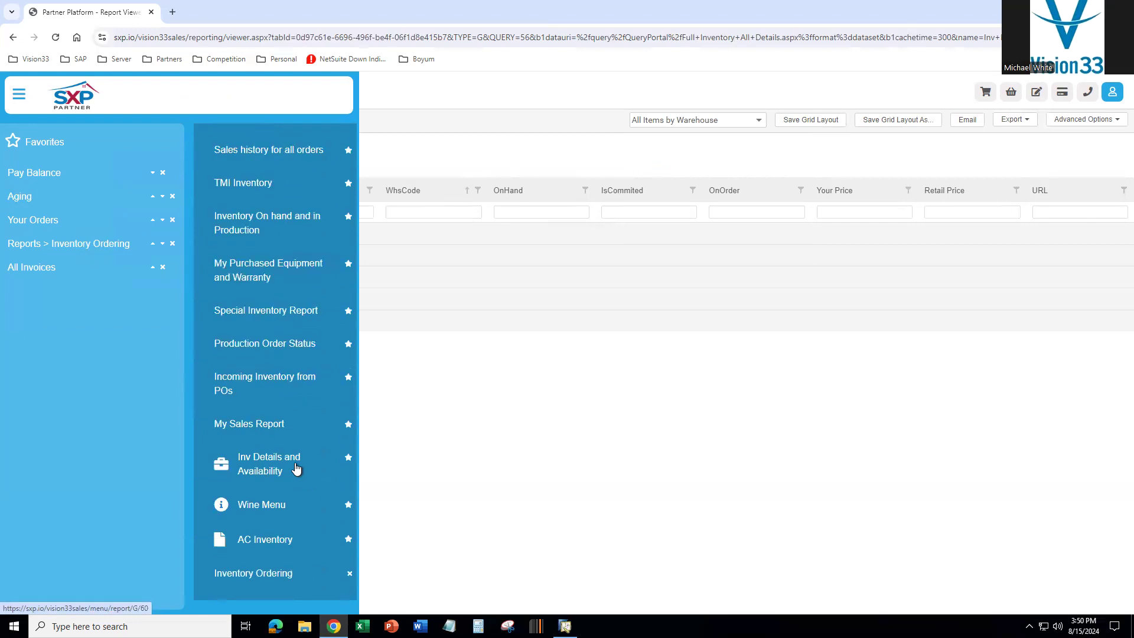
pyautogui.click(268, 509)
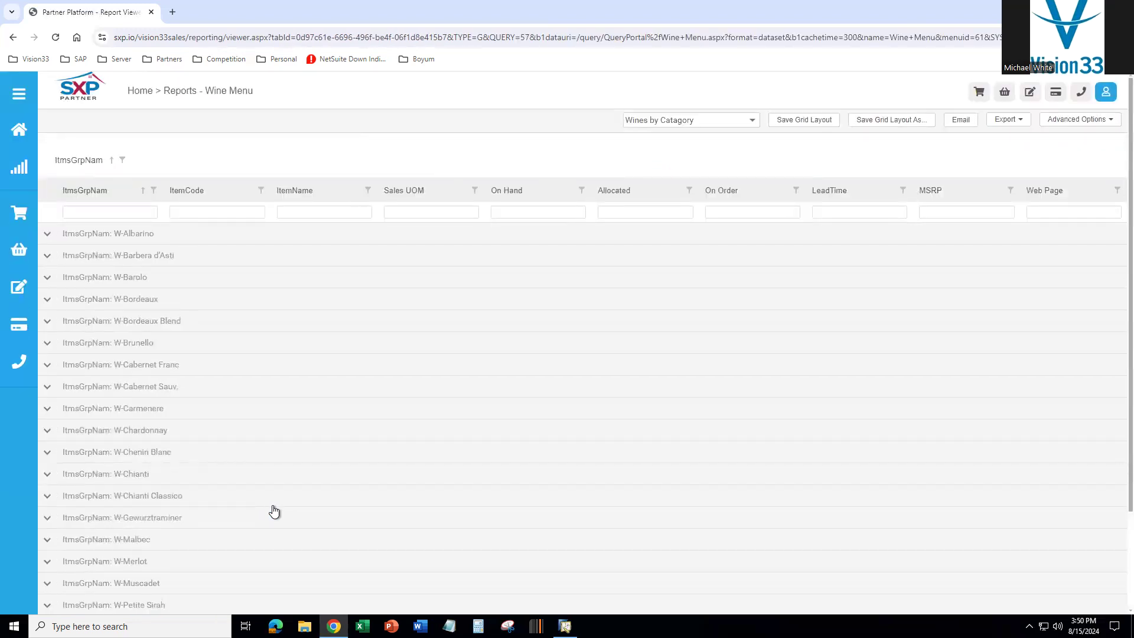
pyautogui.click(47, 344)
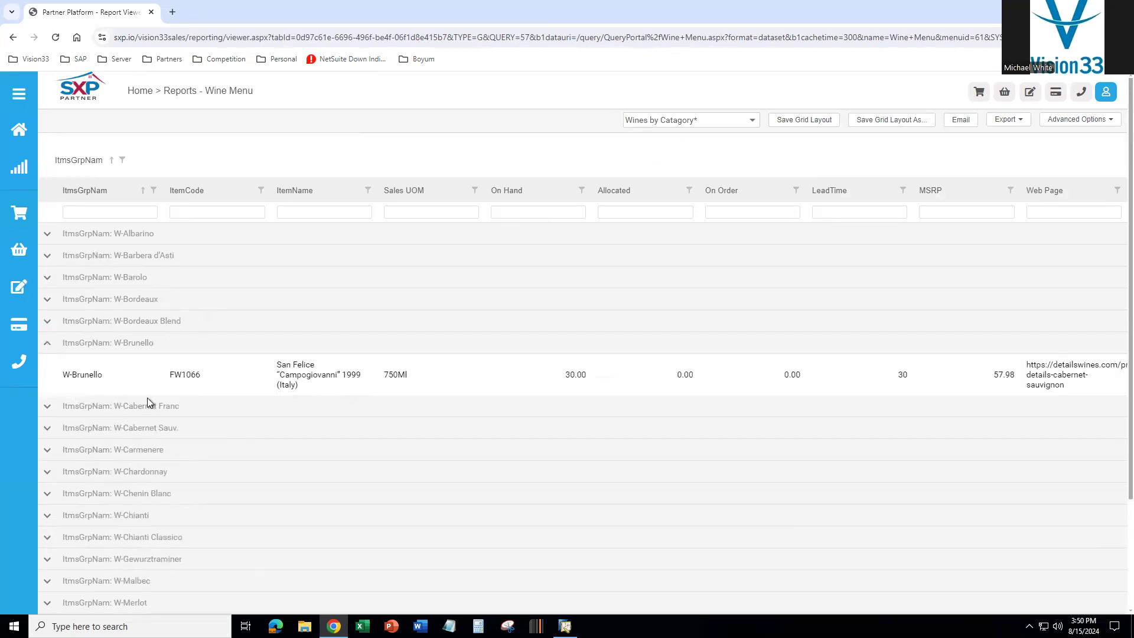
pyautogui.click(47, 452)
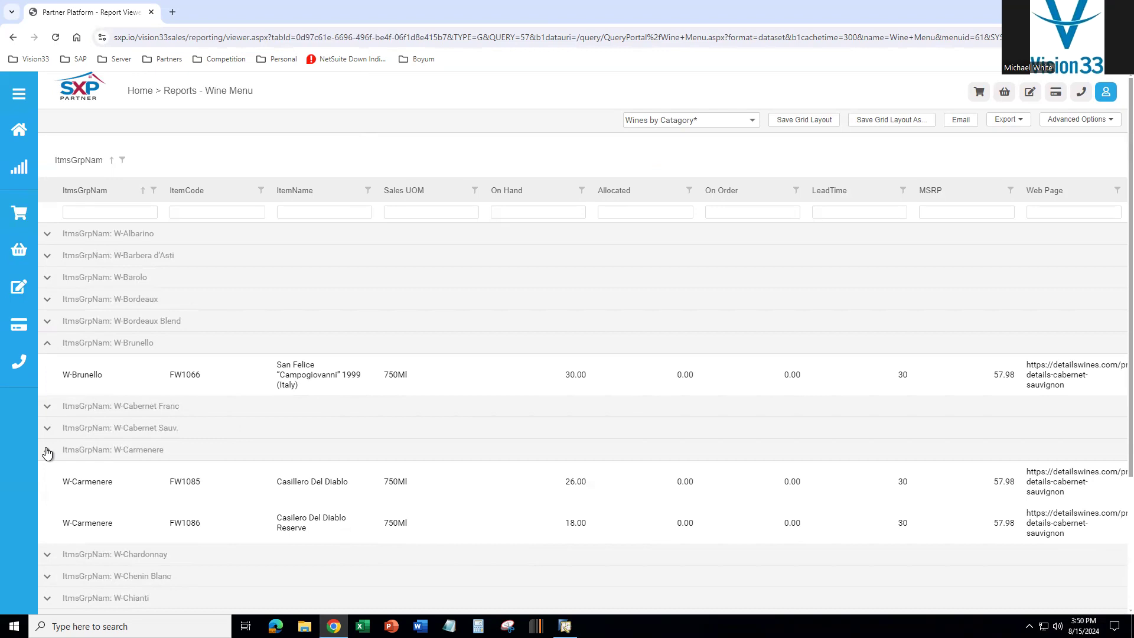
# Load the vision33salessw-ep portal login page from the browser's saved Vision33 portal bookmarks
pyautogui.click(34, 59)
pyautogui.moveTo(100, 133)
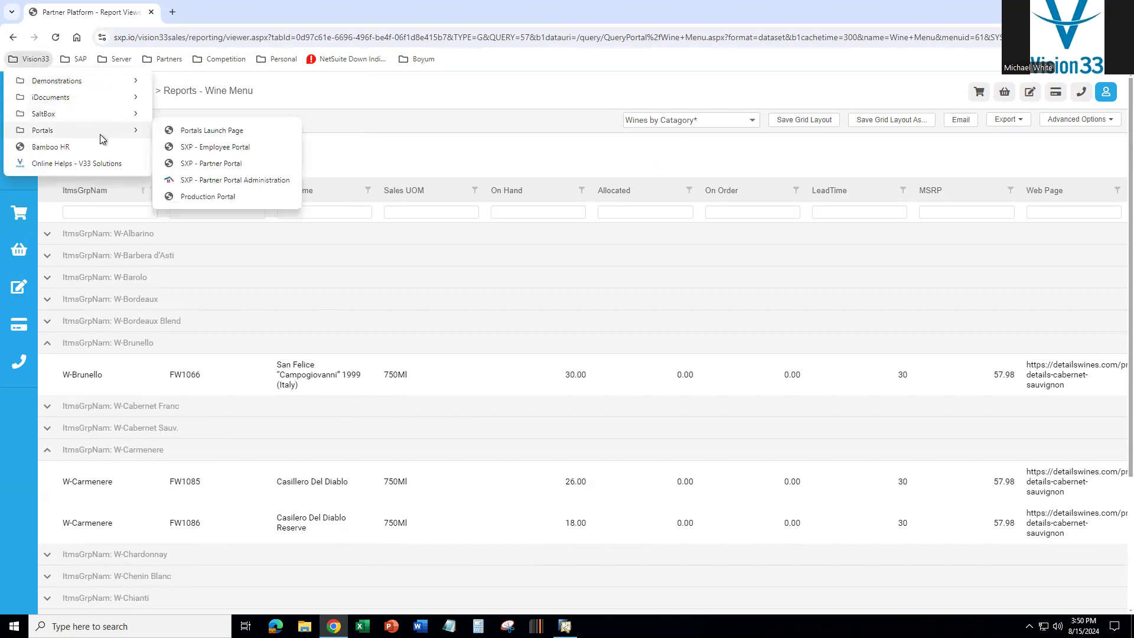
pyautogui.click(213, 196)
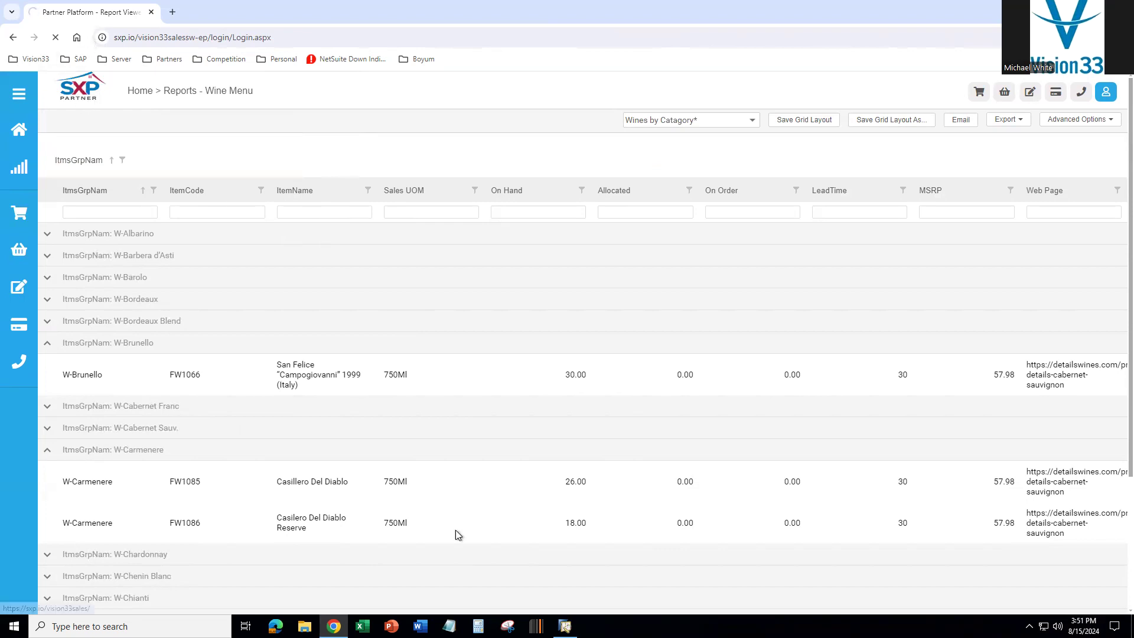
# Switch to SAP Business One and start SXPManager_AddOn from the Add-On Manager under Administration
pyautogui.click(565, 626)
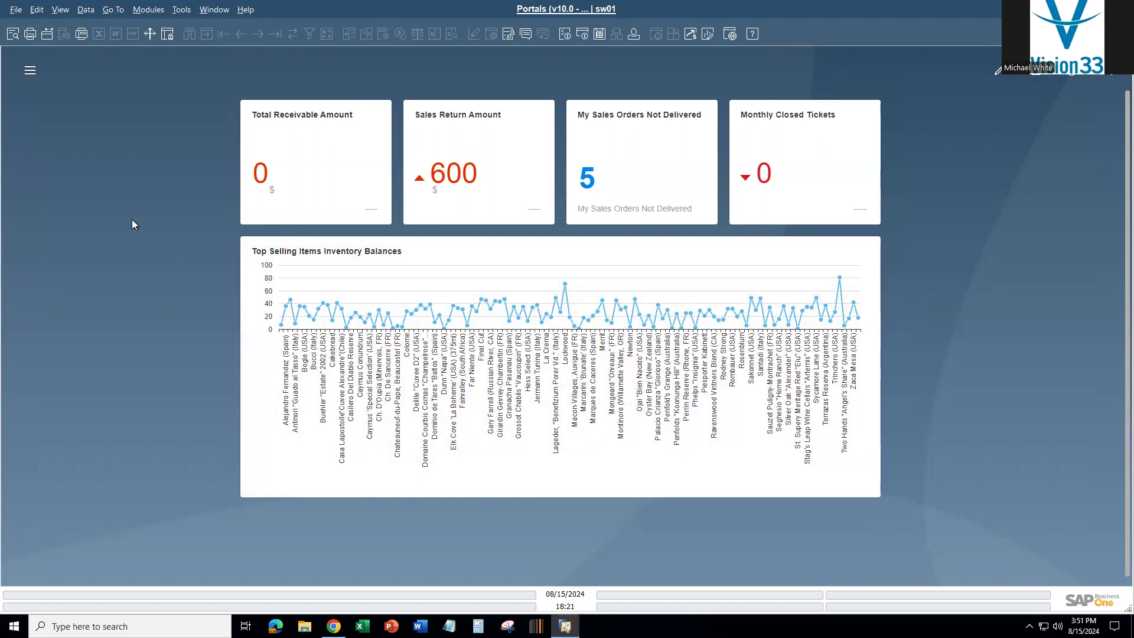
pyautogui.click(31, 73)
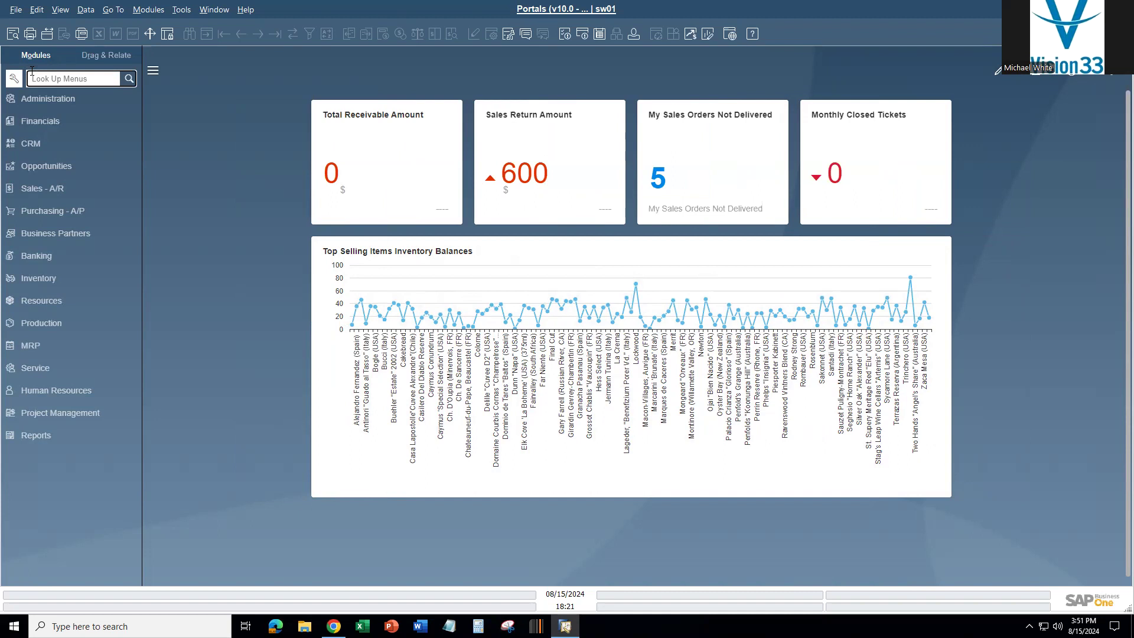
pyautogui.click(58, 98)
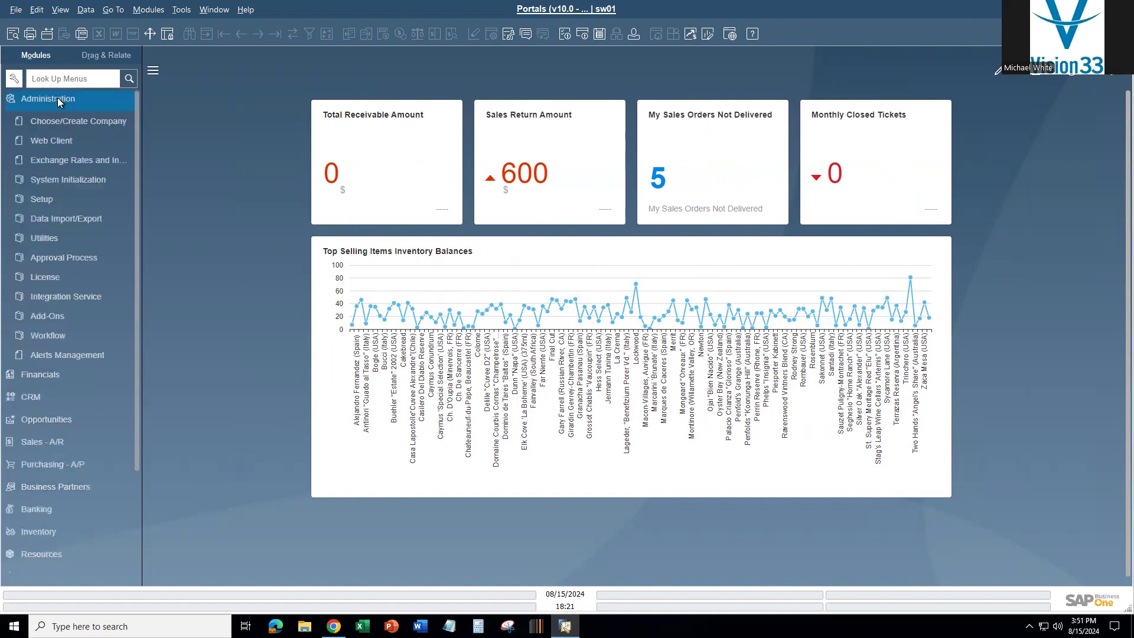
pyautogui.click(62, 144)
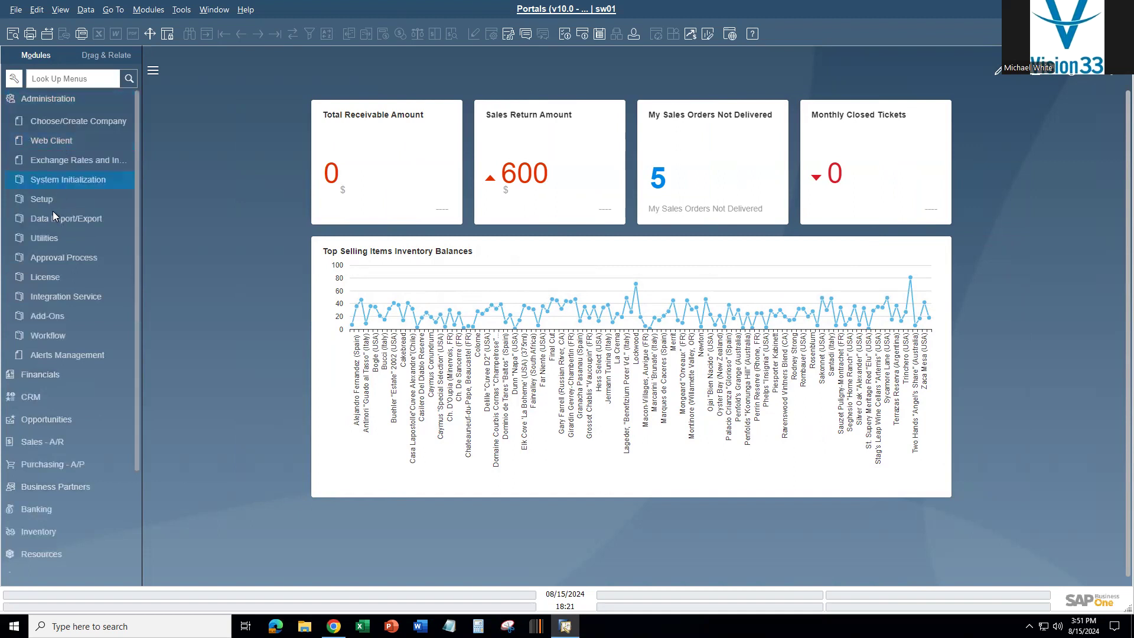
pyautogui.click(51, 319)
pyautogui.click(83, 334)
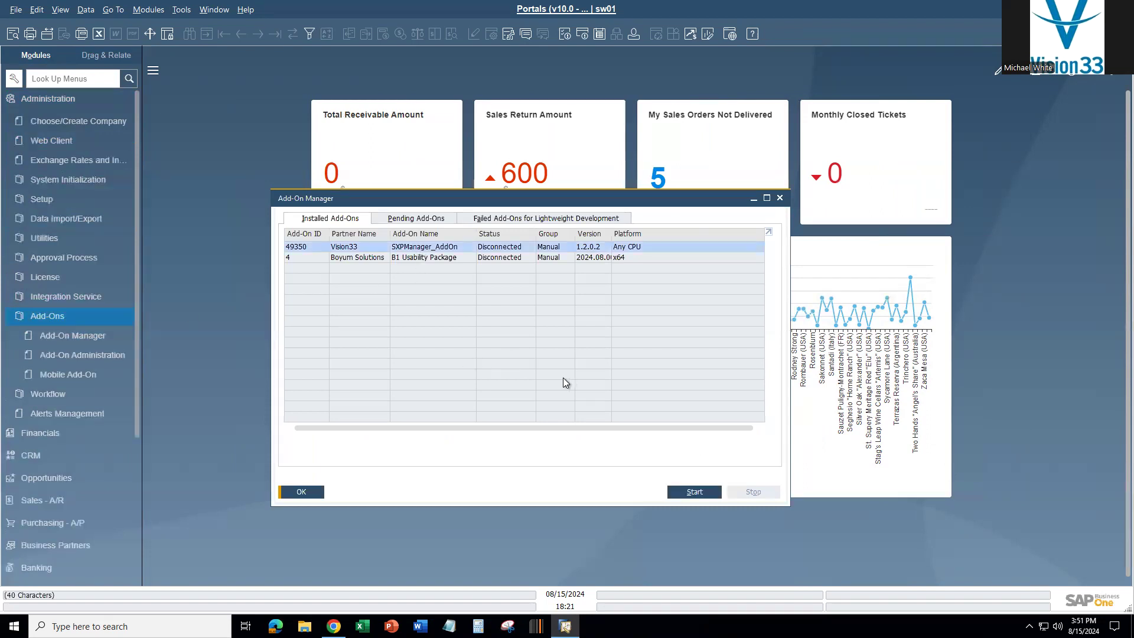
pyautogui.click(694, 492)
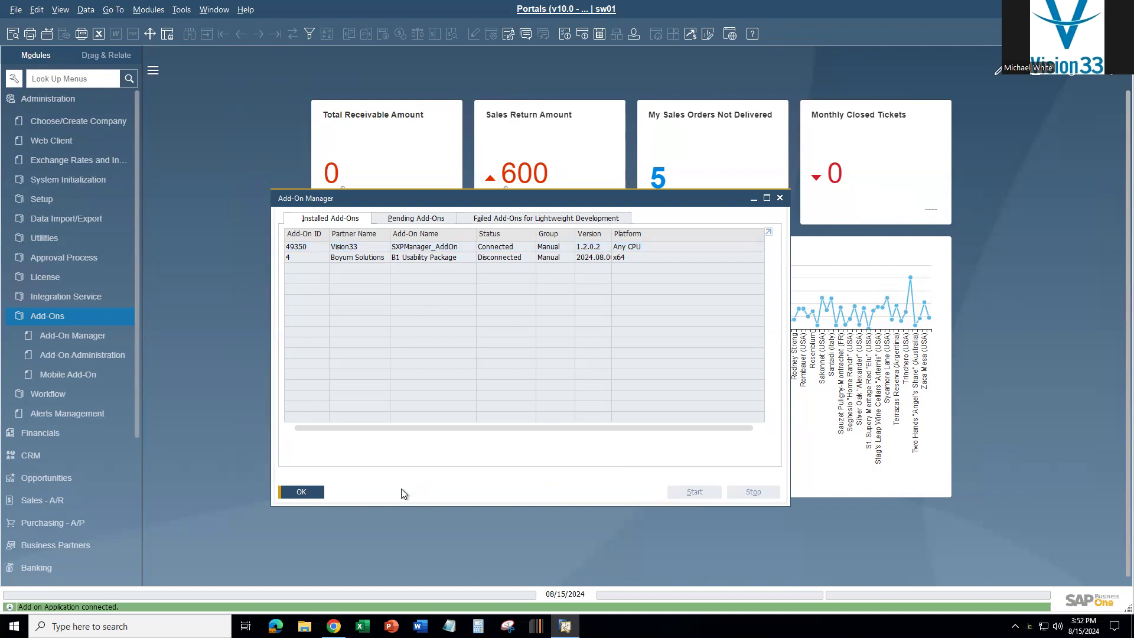
pyautogui.click(304, 493)
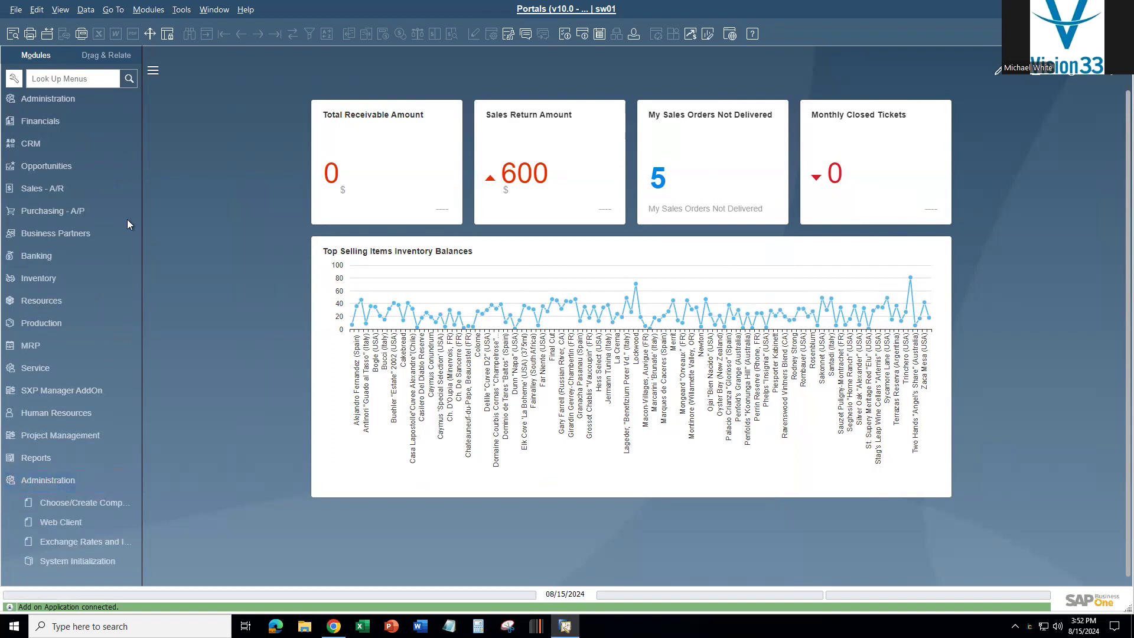
# Apply the main menu's form settings with the existing module visibility, keeping SXP Manager AddOn visible
pyautogui.click(15, 78)
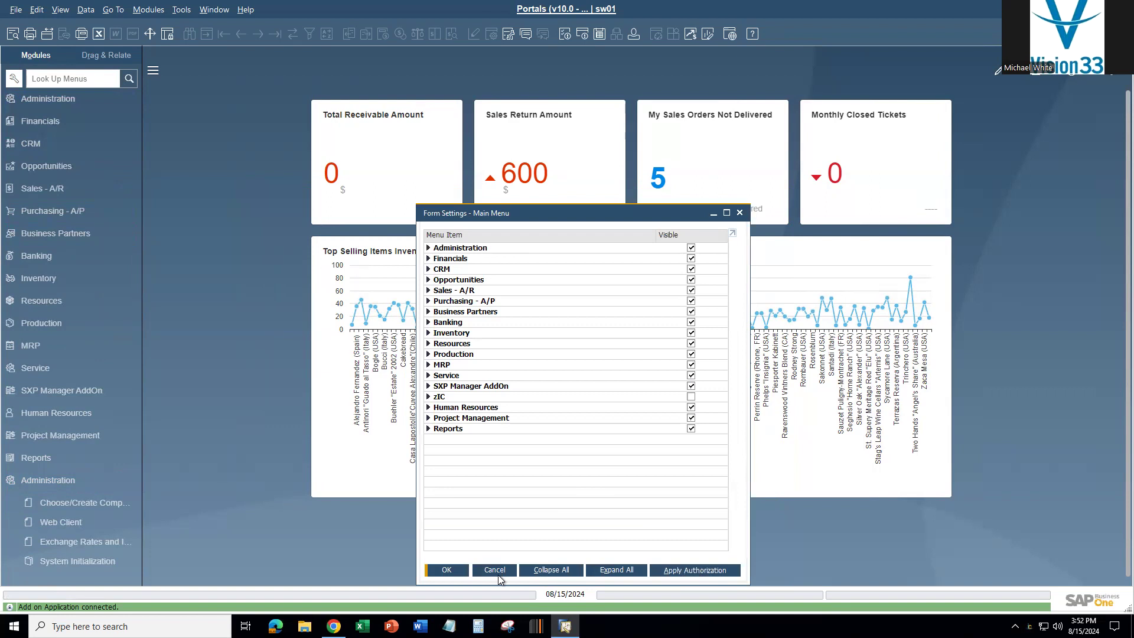
pyautogui.click(447, 570)
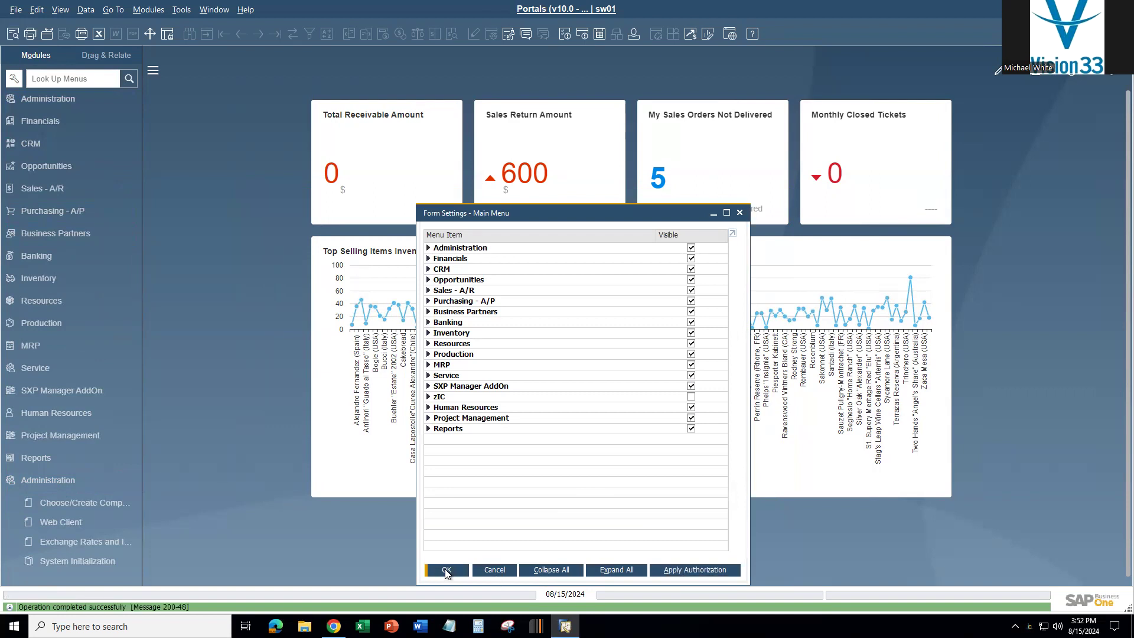
pyautogui.click(447, 570)
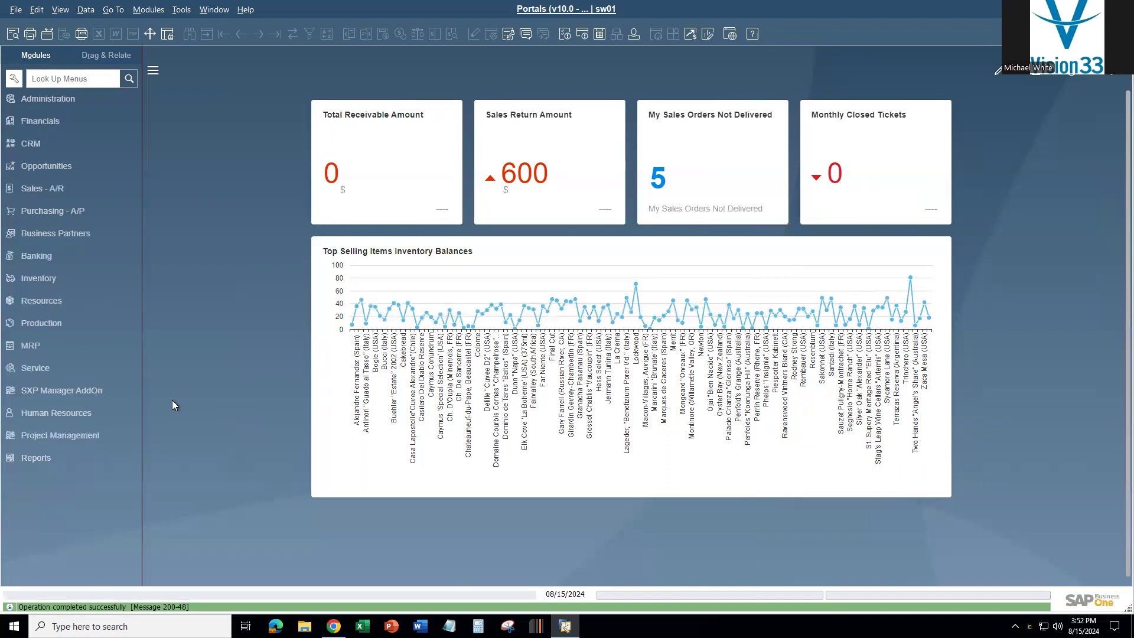
# Open Partner Platform Config under SXP Manager AddOn's Administration and review its General, Email Setup and Payments settings
pyautogui.click(64, 395)
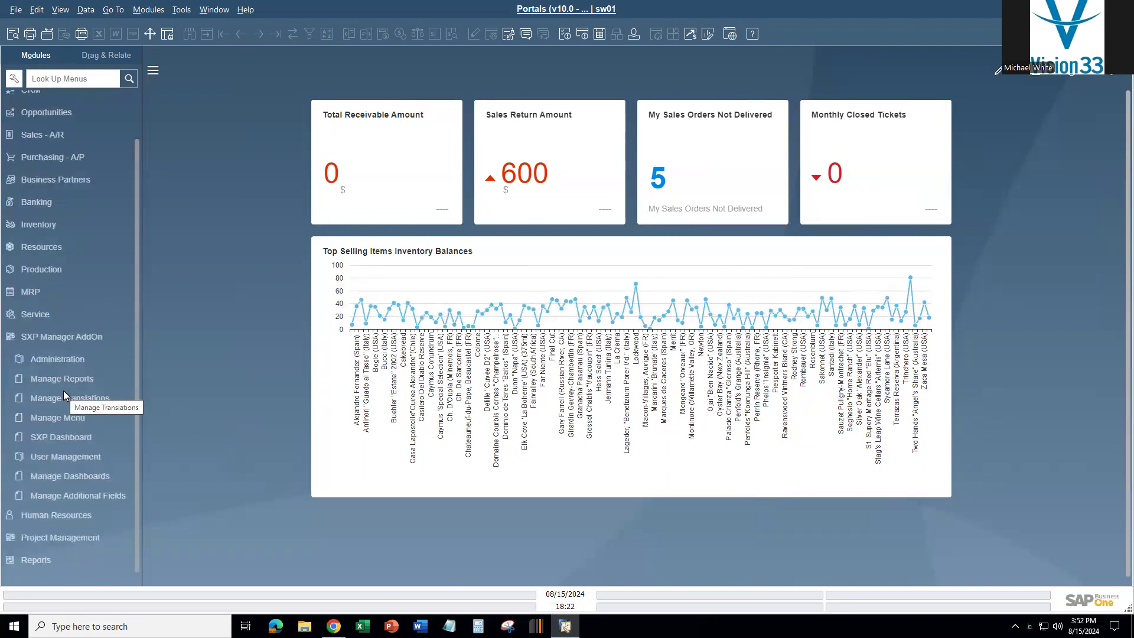
pyautogui.click(65, 397)
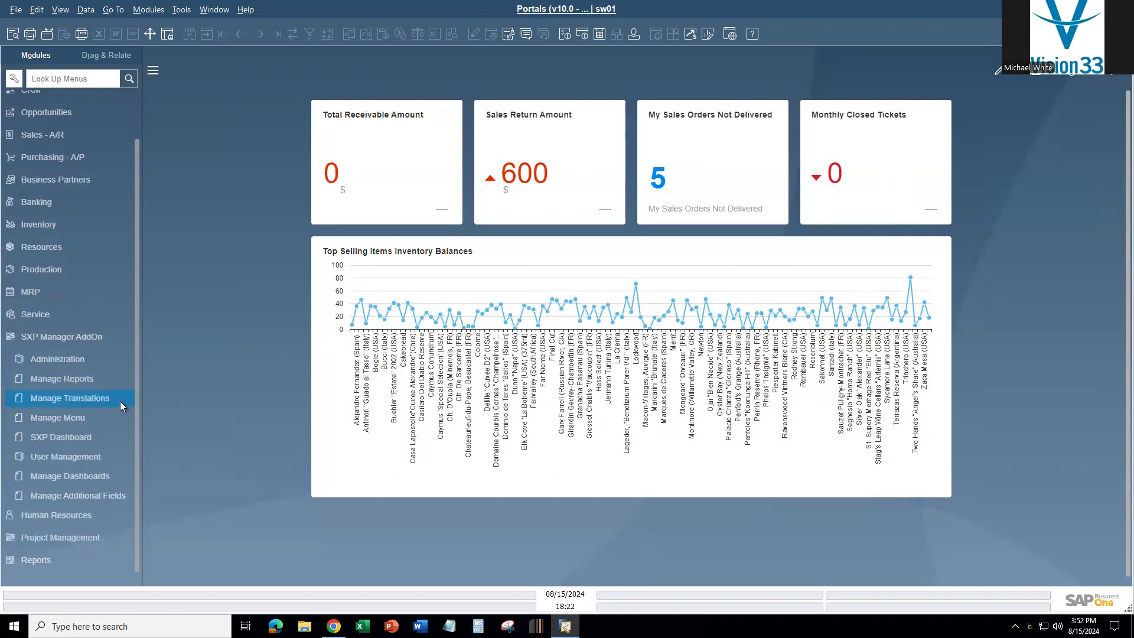
pyautogui.click(54, 359)
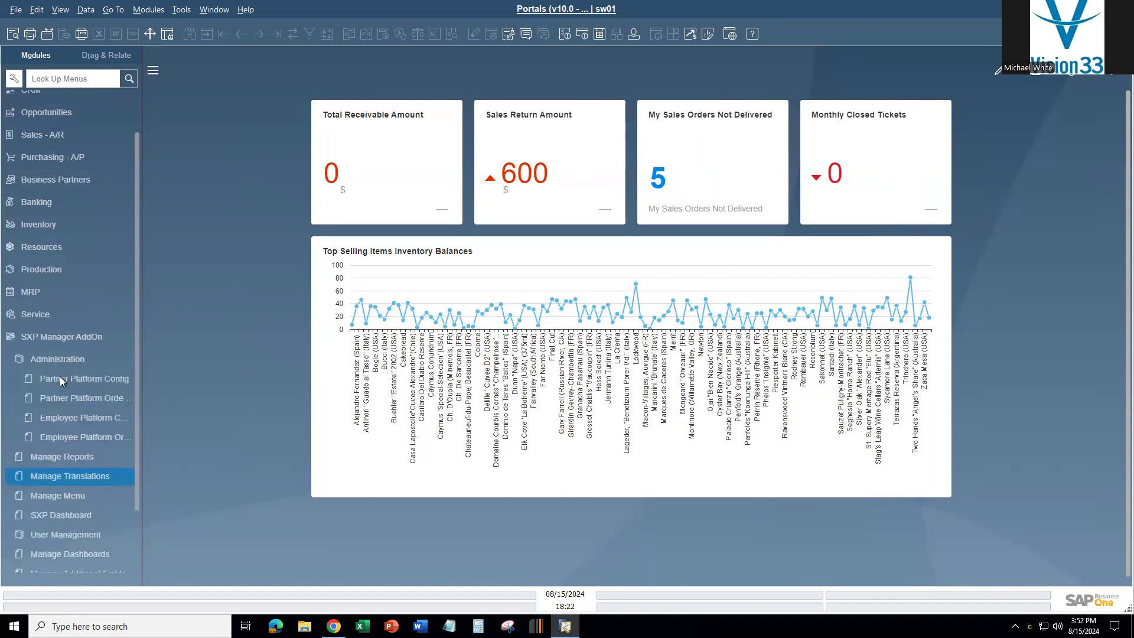
pyautogui.click(87, 377)
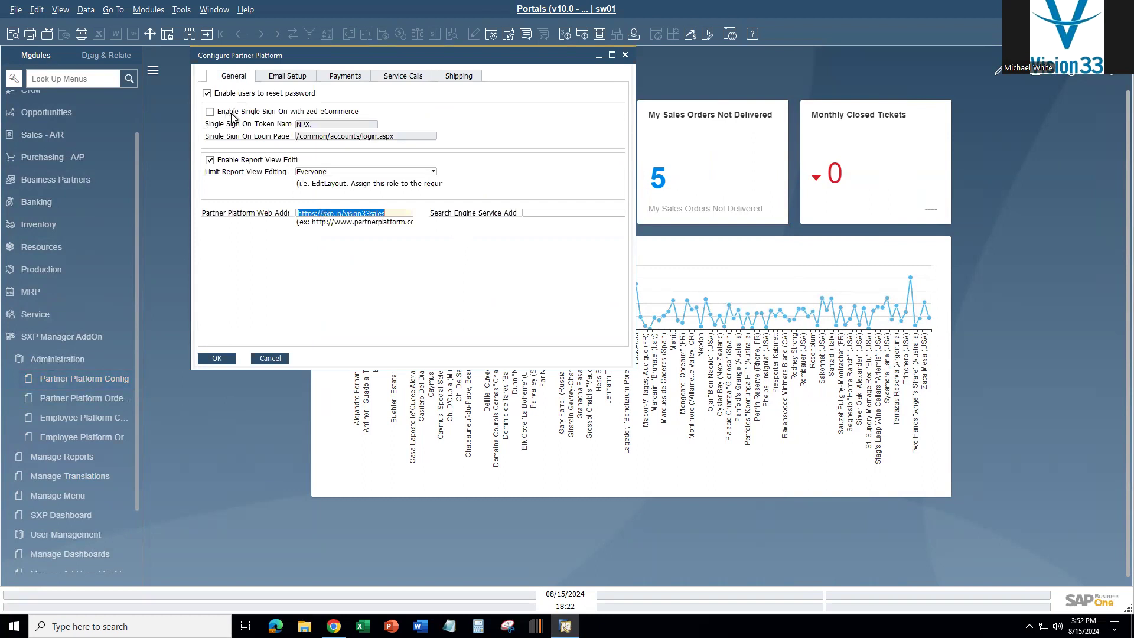
pyautogui.click(293, 77)
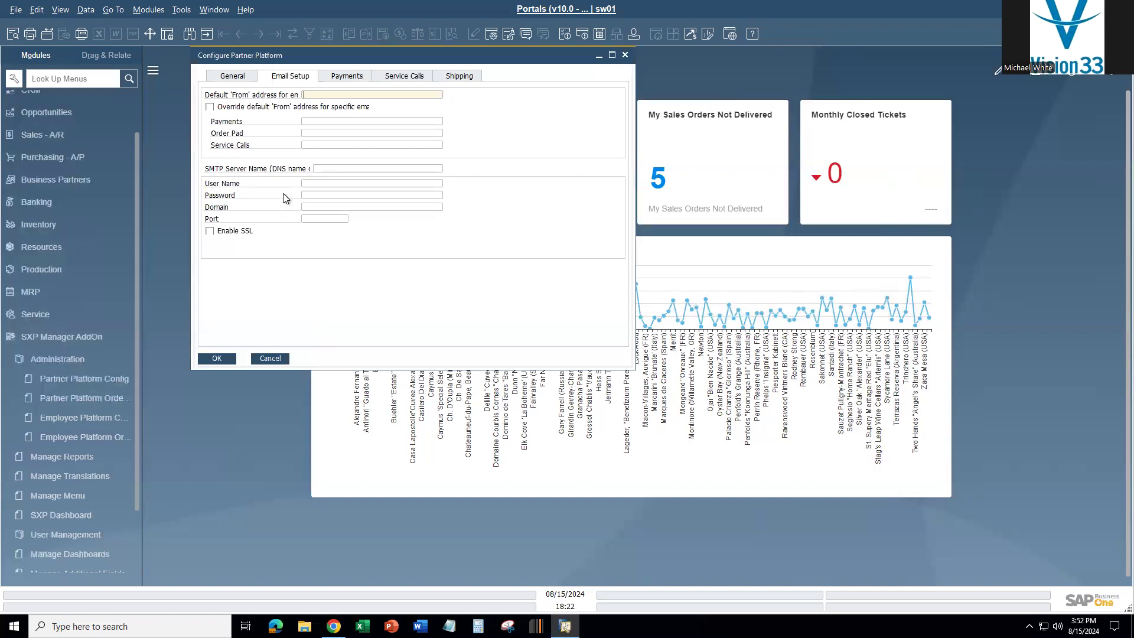
pyautogui.click(337, 78)
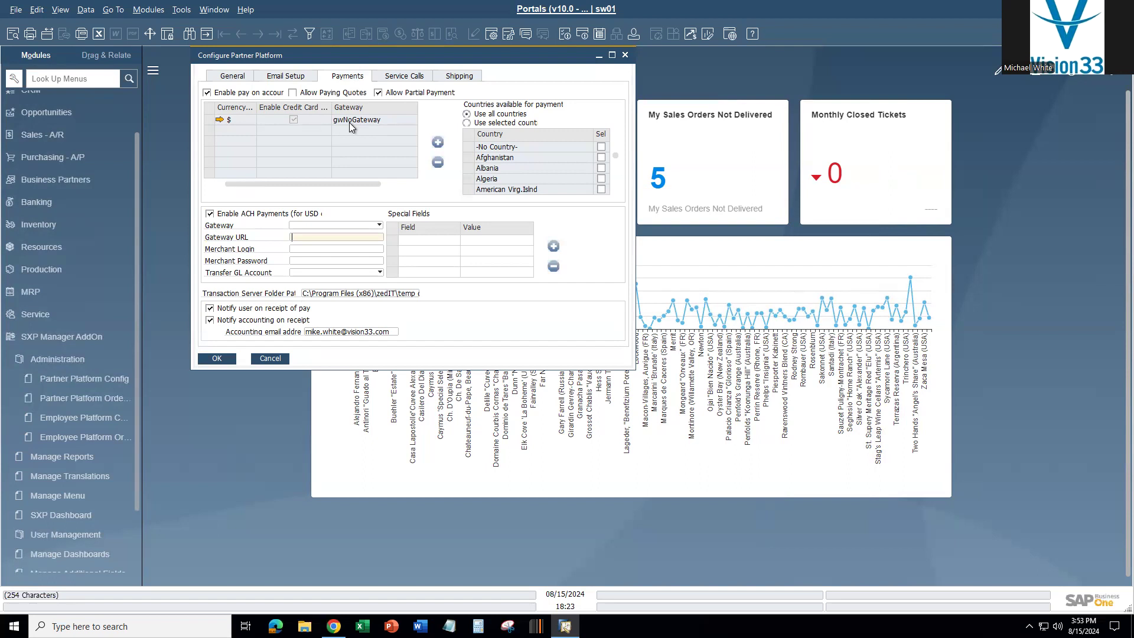
# Start a new payment gateway entry, review its currency and gateway choices, and close it without adding anything
pyautogui.click(439, 145)
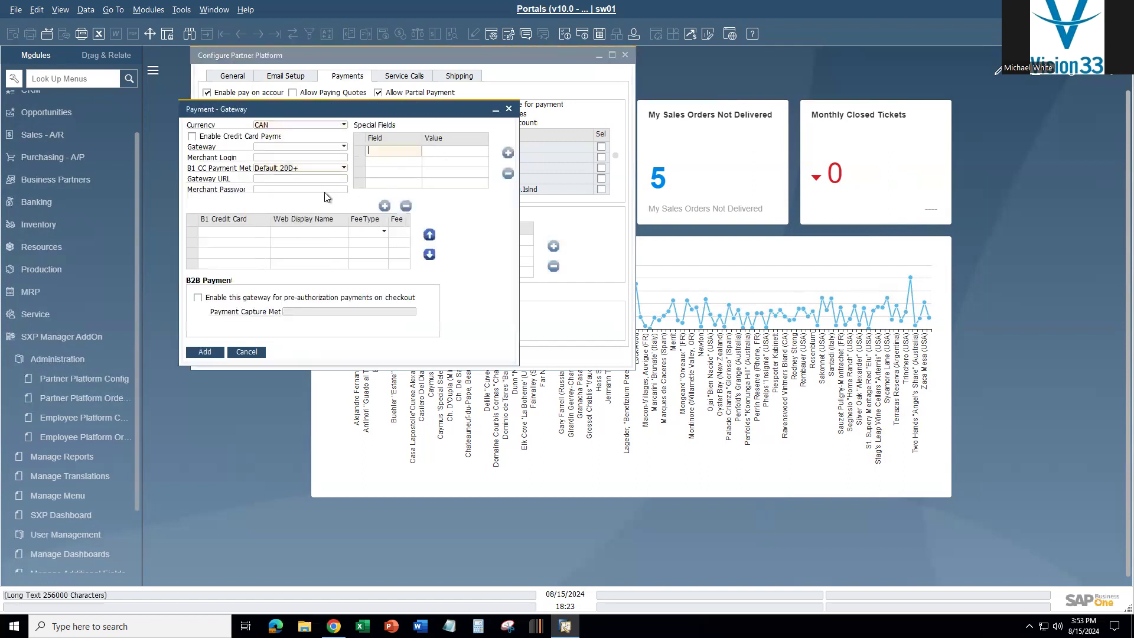
pyautogui.click(341, 125)
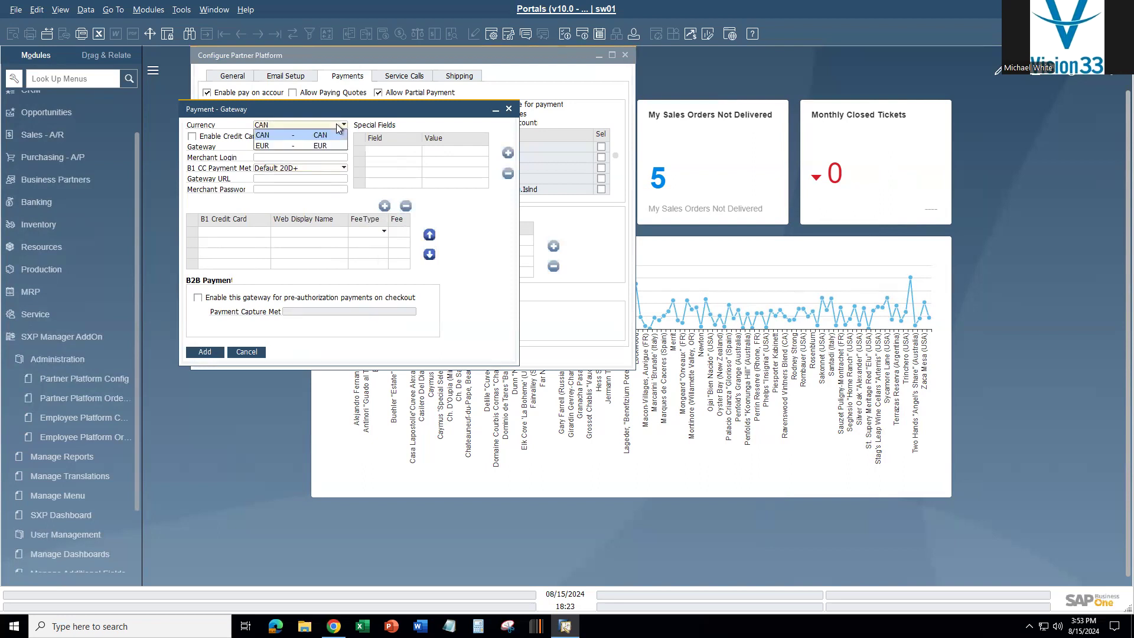
pyautogui.click(339, 128)
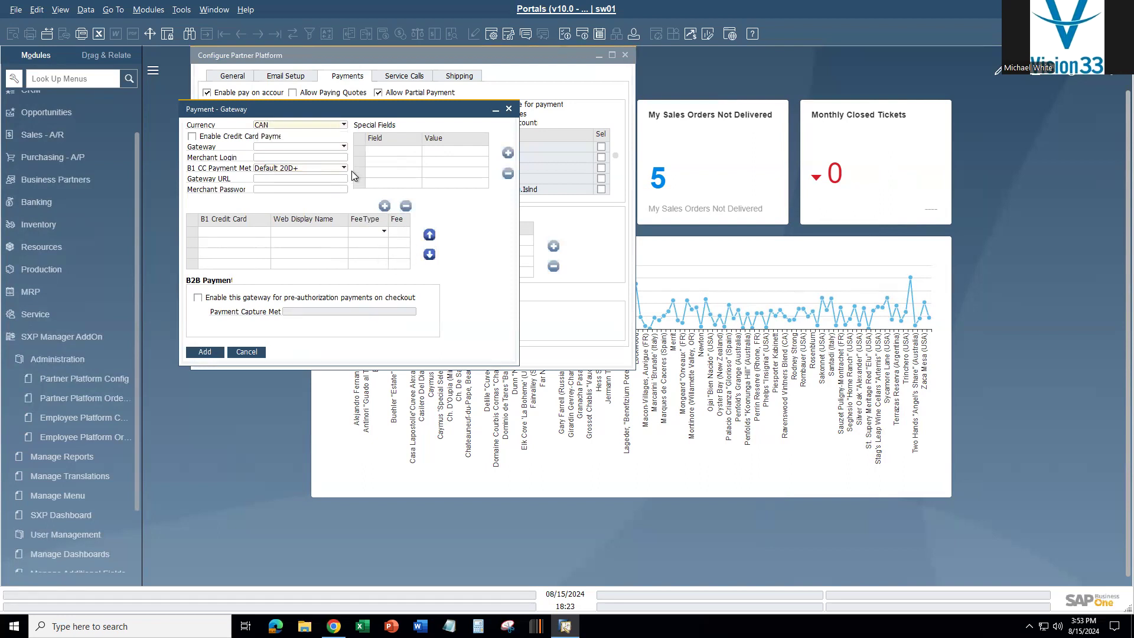
pyautogui.click(344, 148)
pyautogui.moveTo(477, 185)
pyautogui.mouseDown()
pyautogui.moveTo(480, 473)
pyautogui.moveTo(477, 207)
pyautogui.mouseUp()
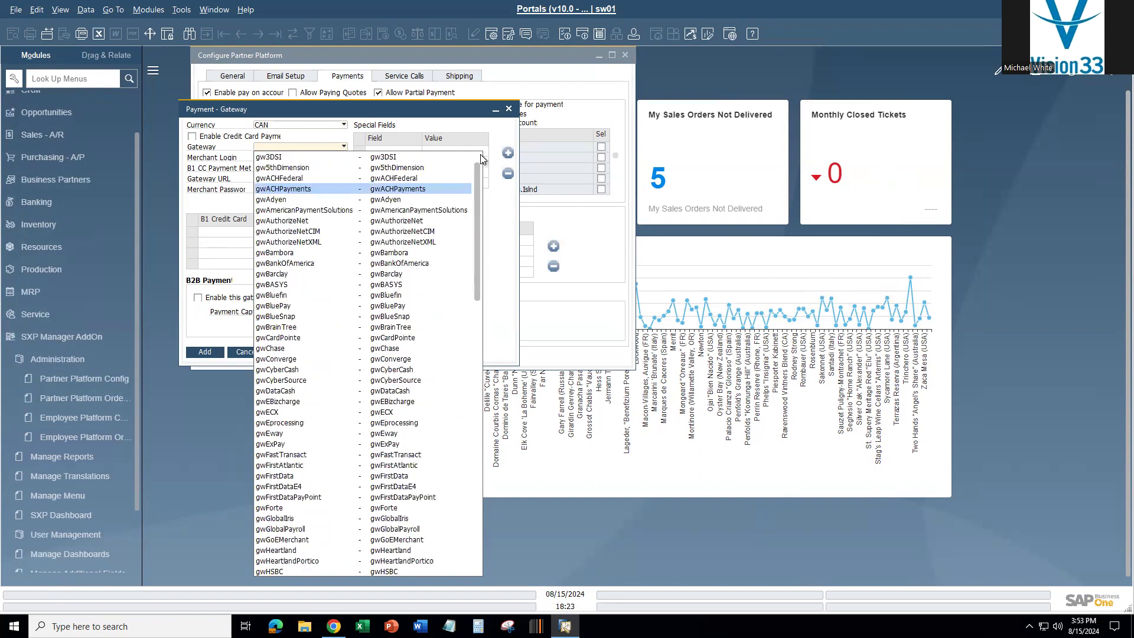
pyautogui.click(511, 112)
pyautogui.click(509, 111)
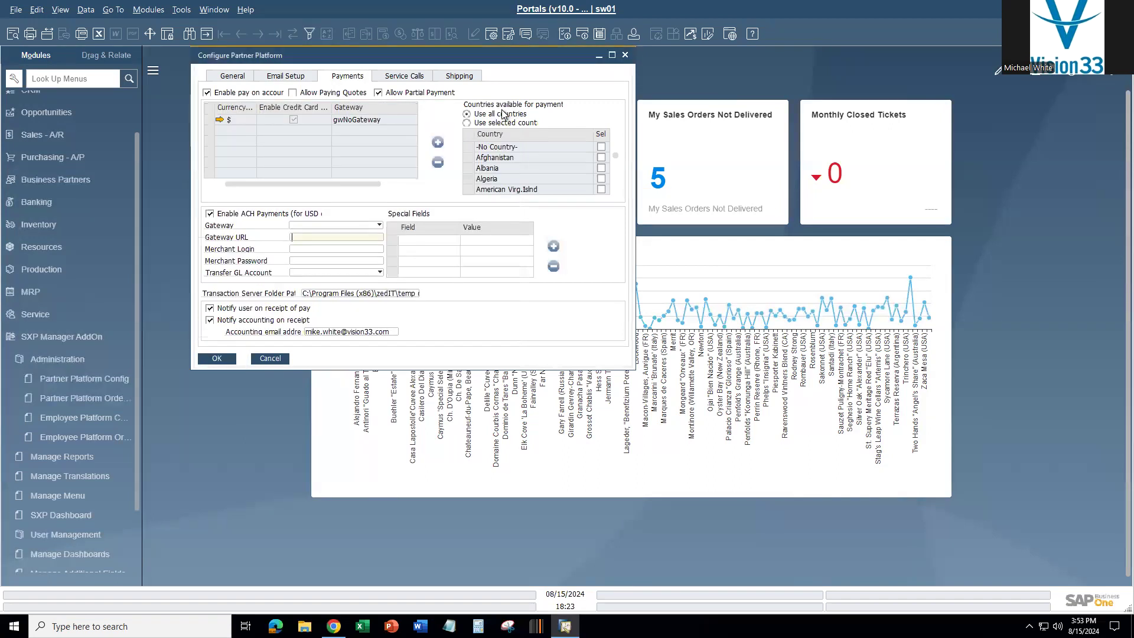
# Review the partner platform's Service Calls attachment and notification settings and its Shipping tracking settings
pyautogui.click(403, 78)
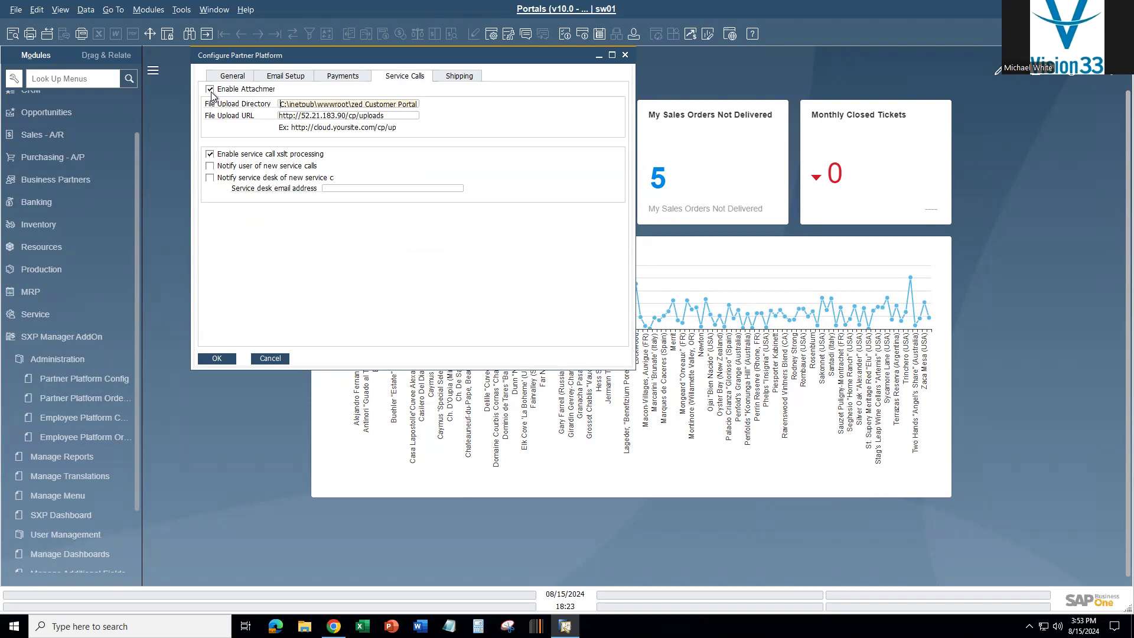
pyautogui.click(460, 76)
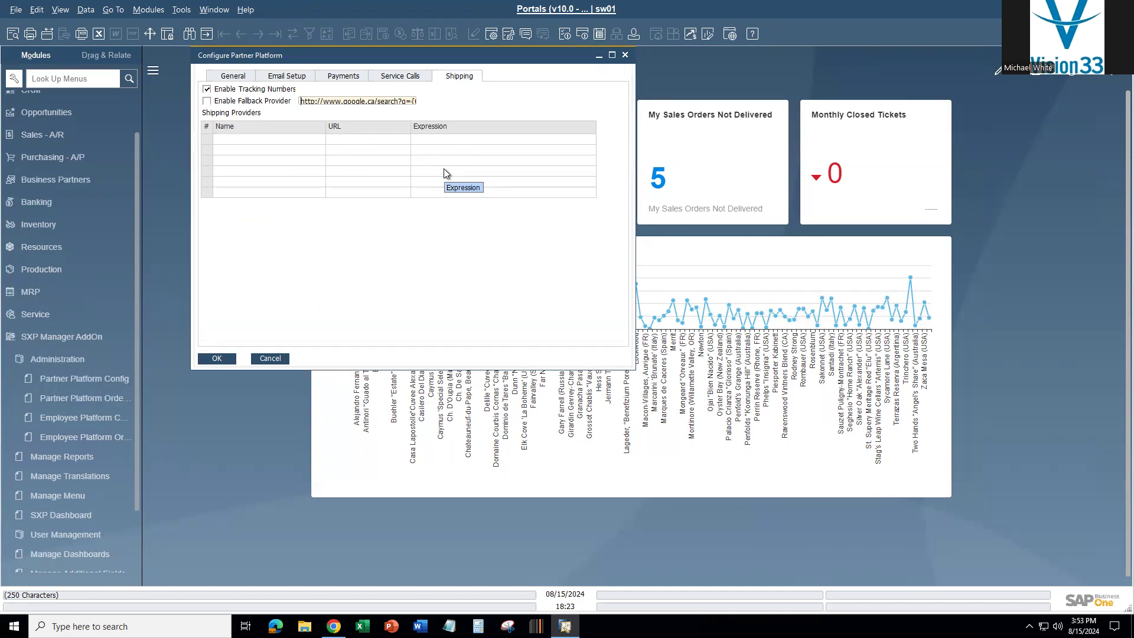
# Switch to the browser and load the SXP - Partner Portal dashboard from the saved Vision33 Portals bookmarks
pyautogui.click(334, 625)
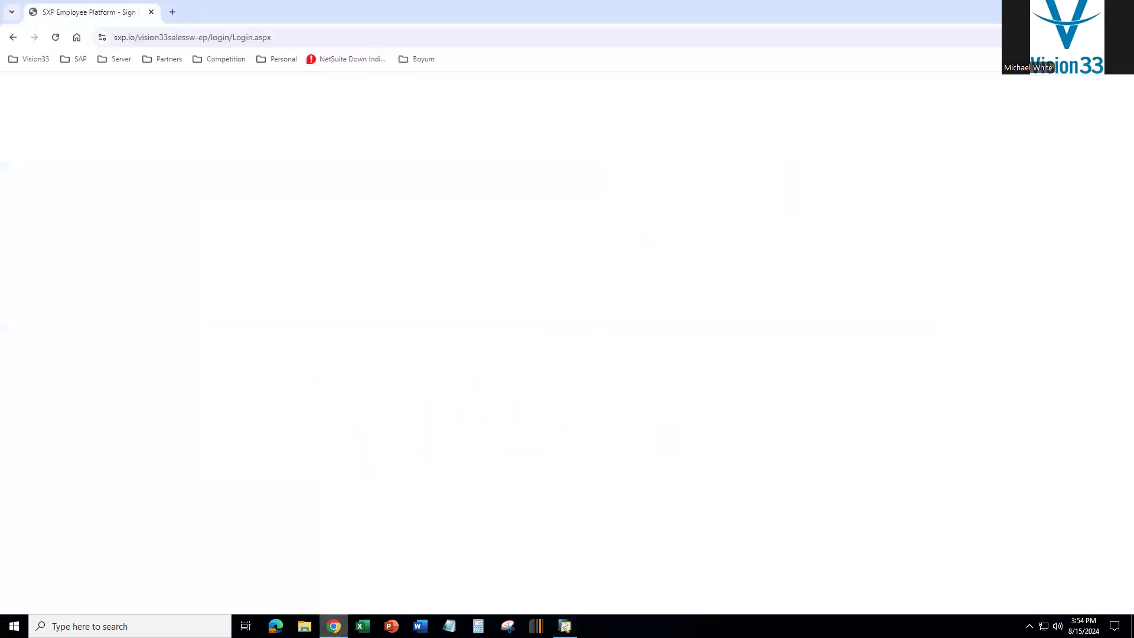
pyautogui.click(13, 37)
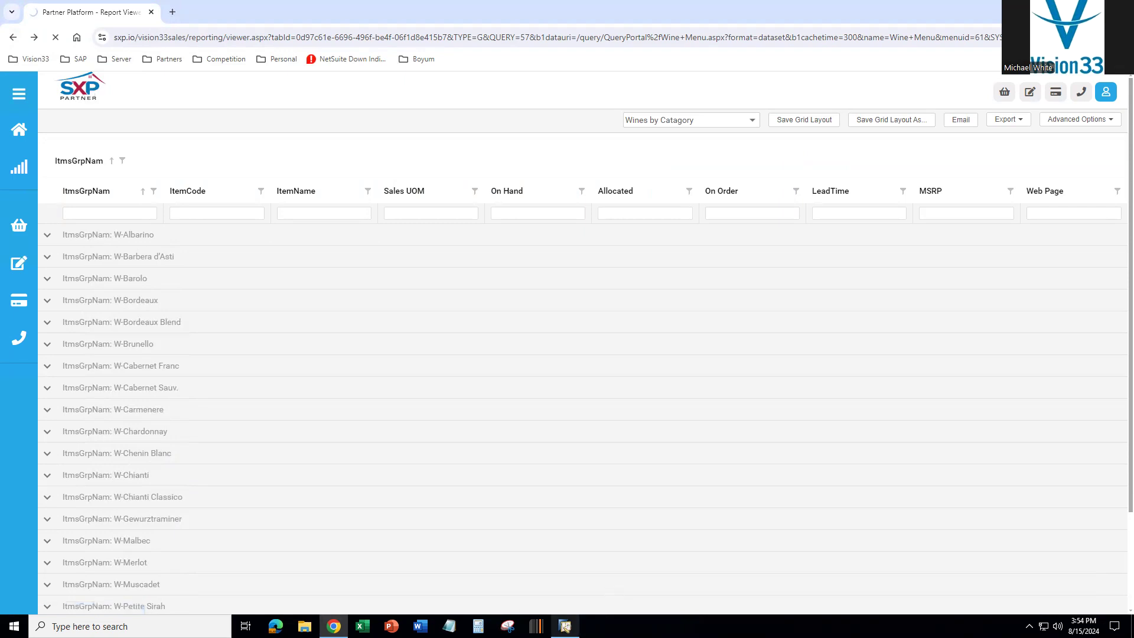
pyautogui.click(565, 626)
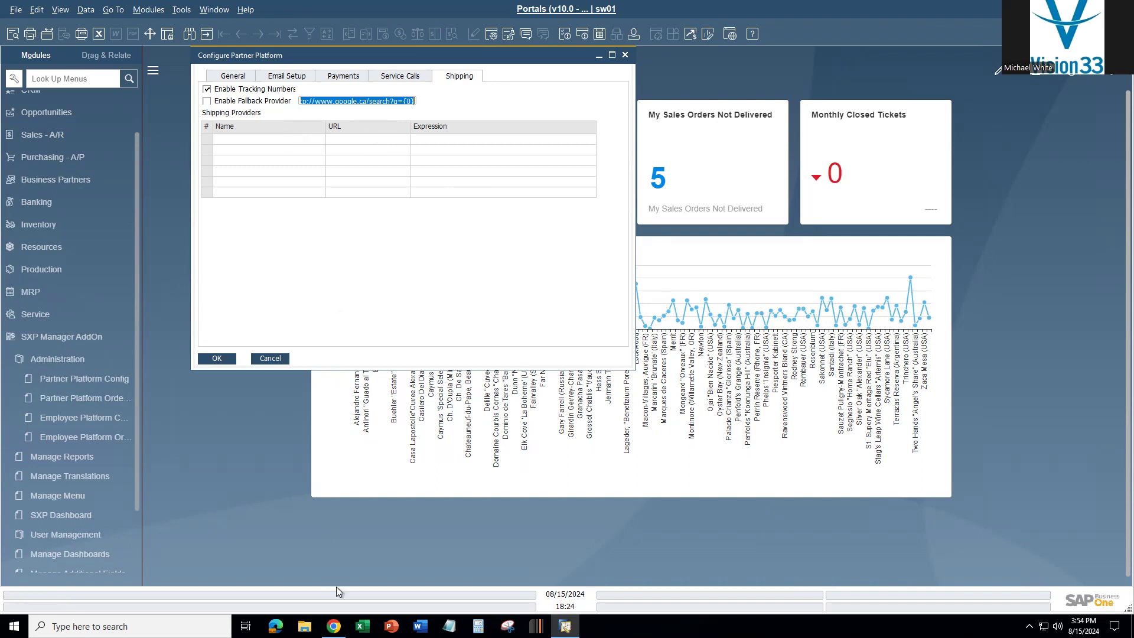
pyautogui.click(334, 626)
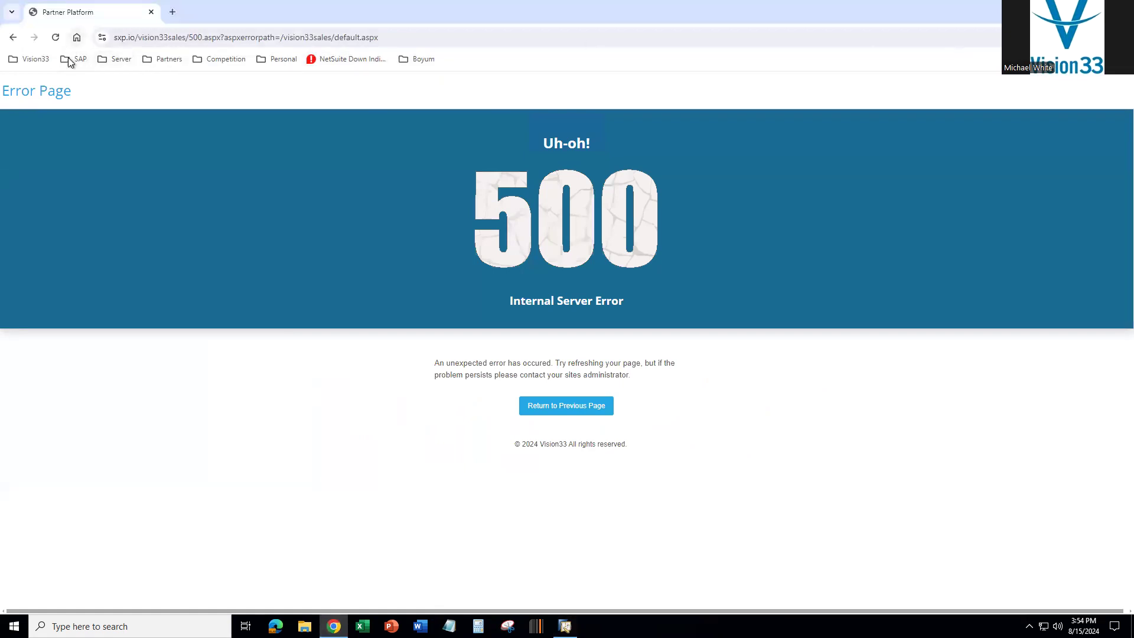
pyautogui.click(30, 57)
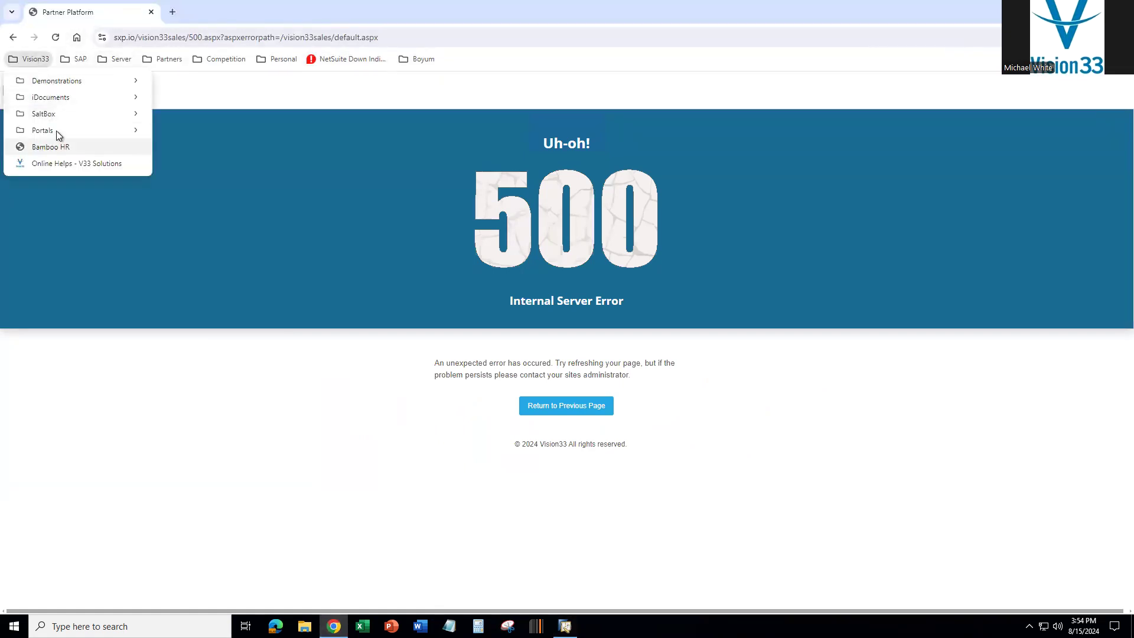
pyautogui.moveTo(57, 129)
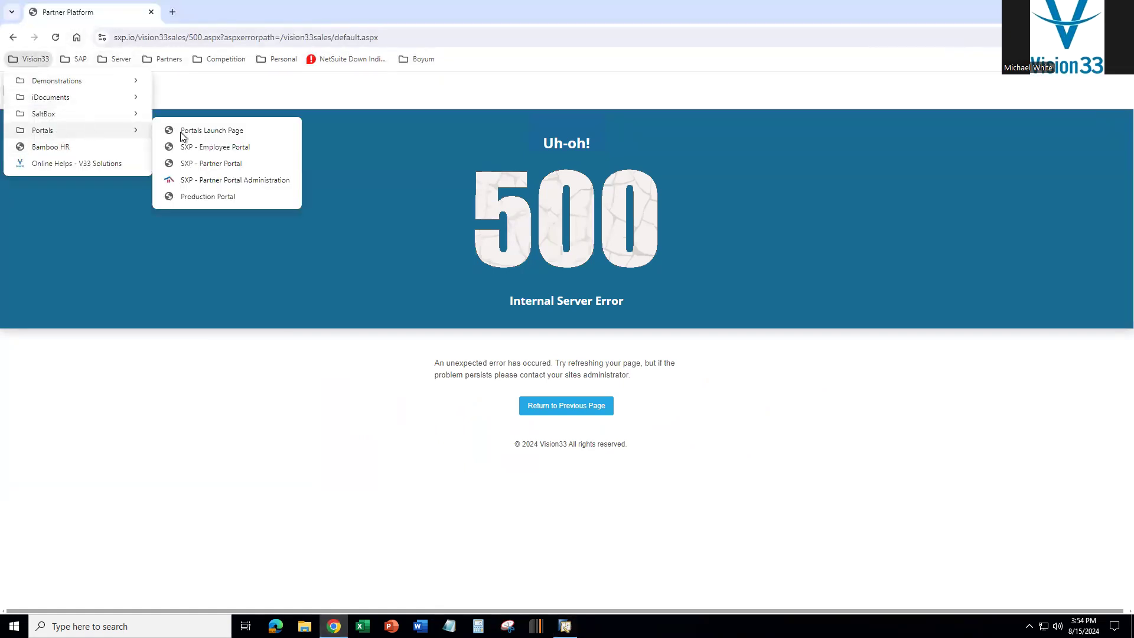
pyautogui.click(203, 163)
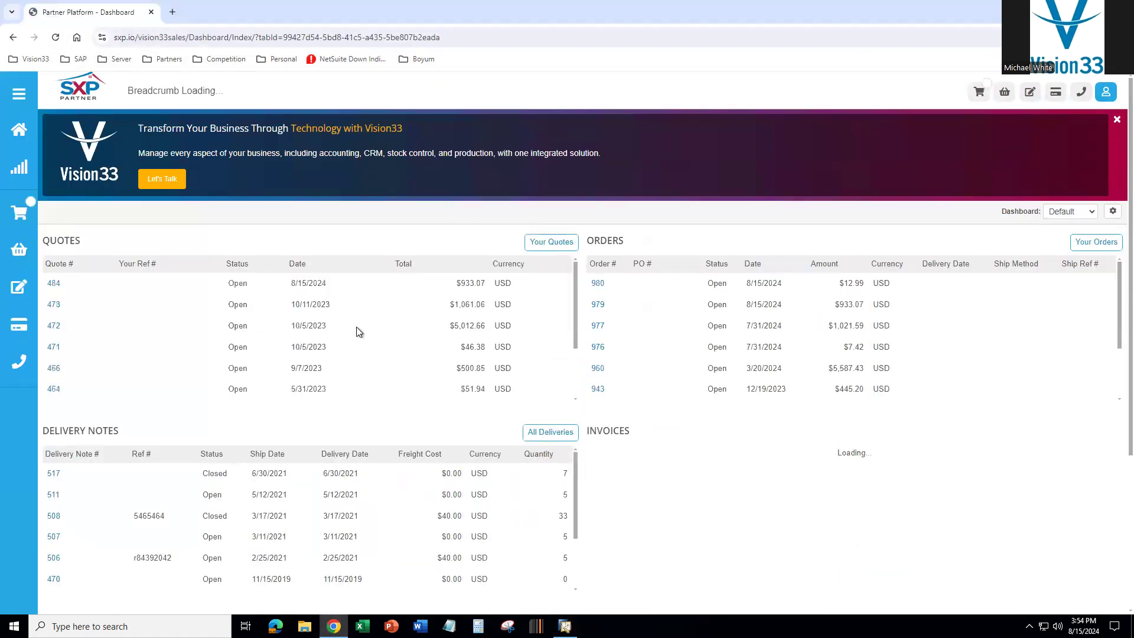
# Examine the reference number of delivery note 506 on the partner dashboard, and return to SAP Business One
pyautogui.scroll(-3, 208, 458)
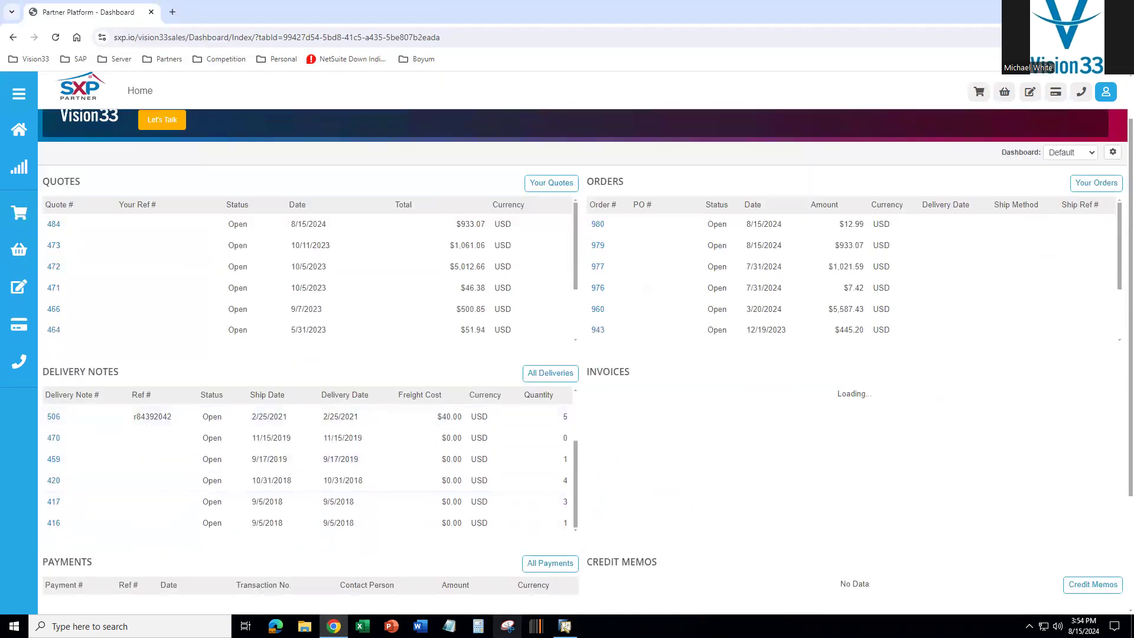
pyautogui.click(565, 626)
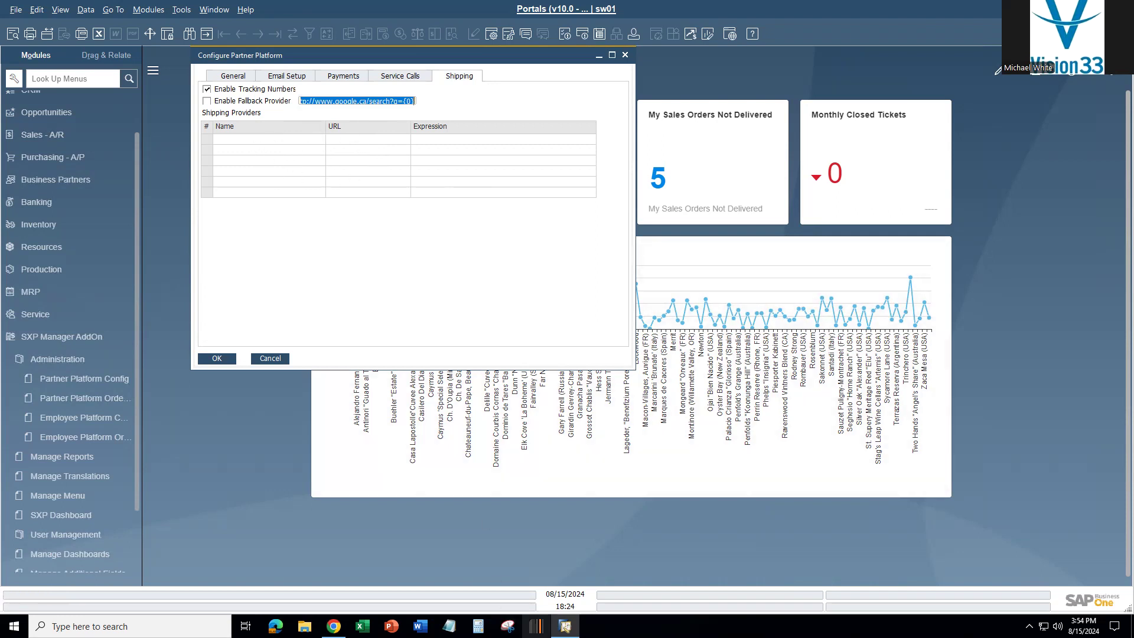
pyautogui.click(333, 626)
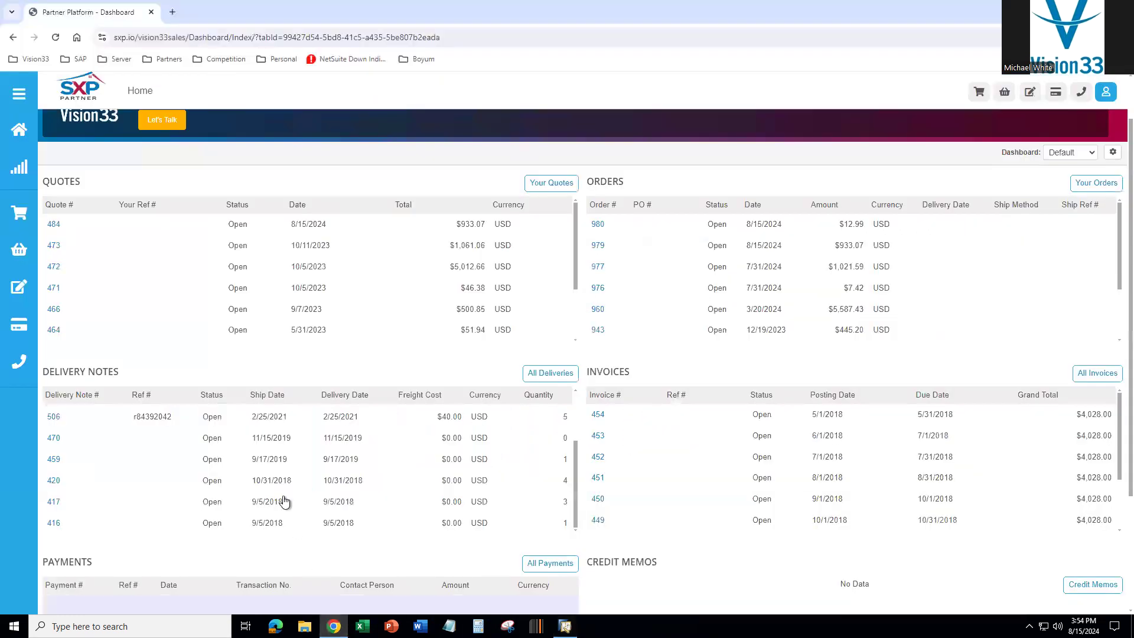
pyautogui.click(164, 419)
pyautogui.click(561, 626)
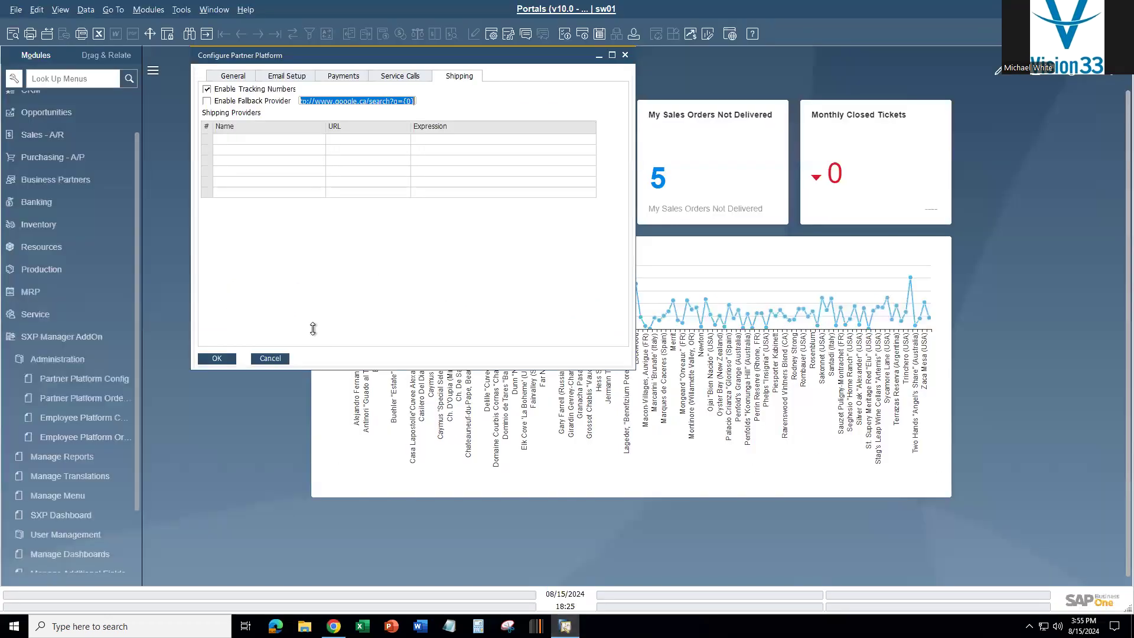
# Cancel the partner platform configuration, review the Partner Platform Order Pad Config and close it without changes
pyautogui.click(280, 359)
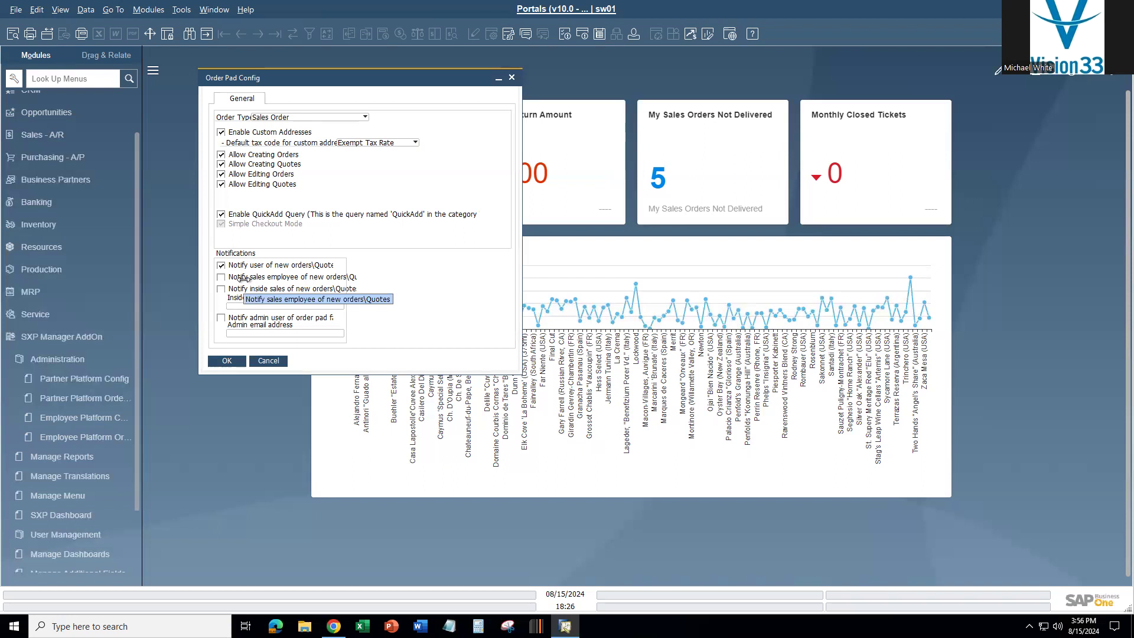
pyautogui.click(269, 360)
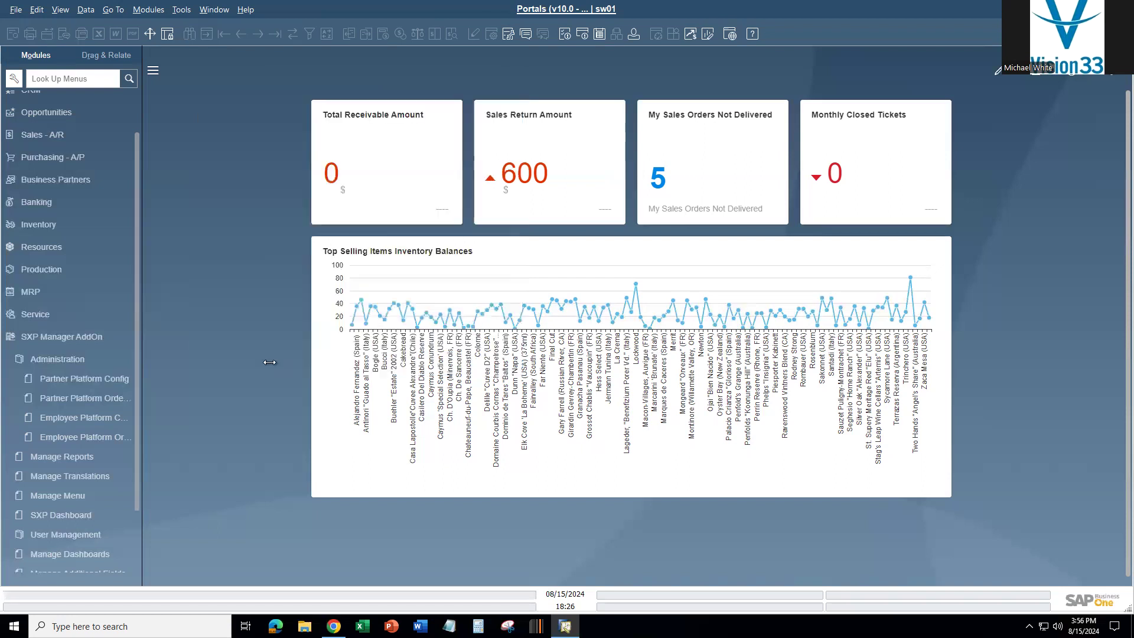
pyautogui.click(82, 419)
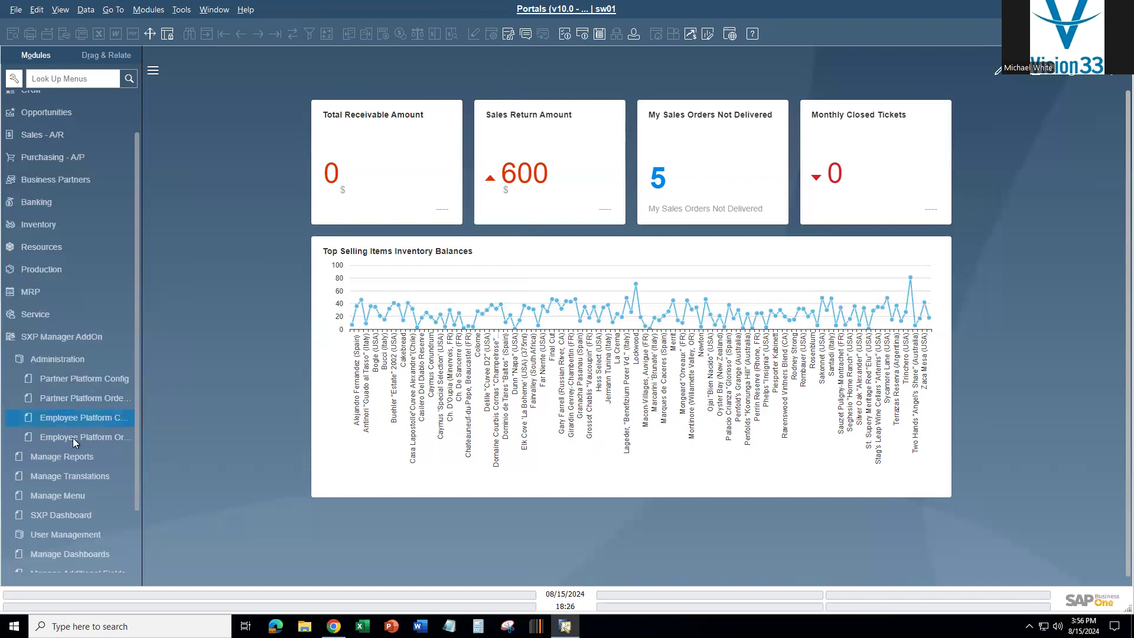
# Open Manage Reports, filter it to the Partner Platform application, and enlarge the window to show more reports
pyautogui.click(58, 459)
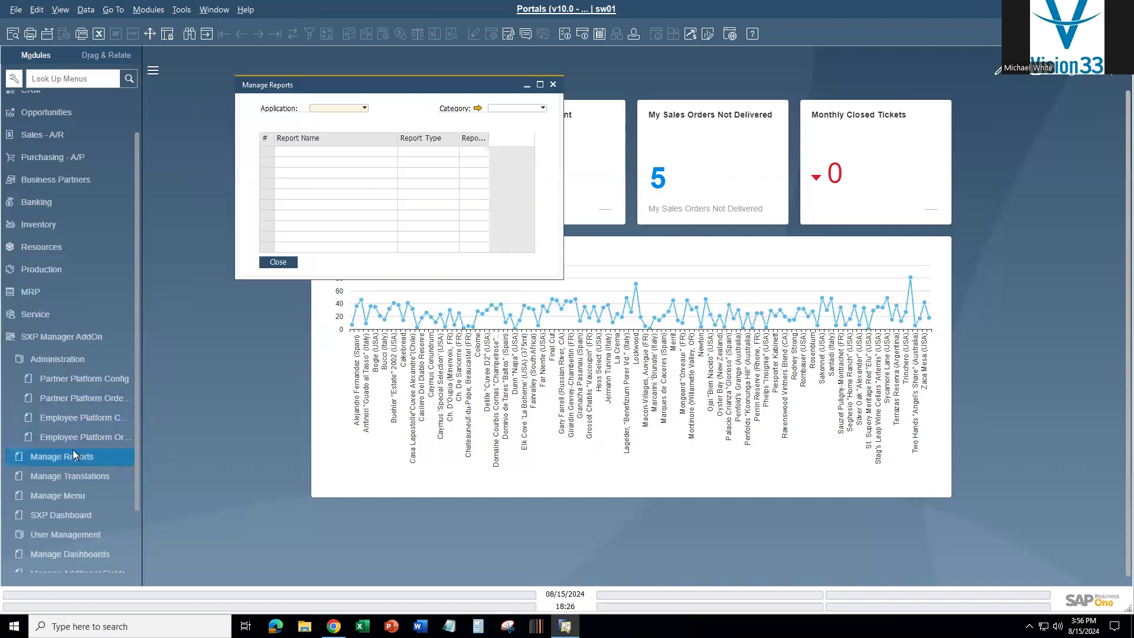
pyautogui.click(365, 110)
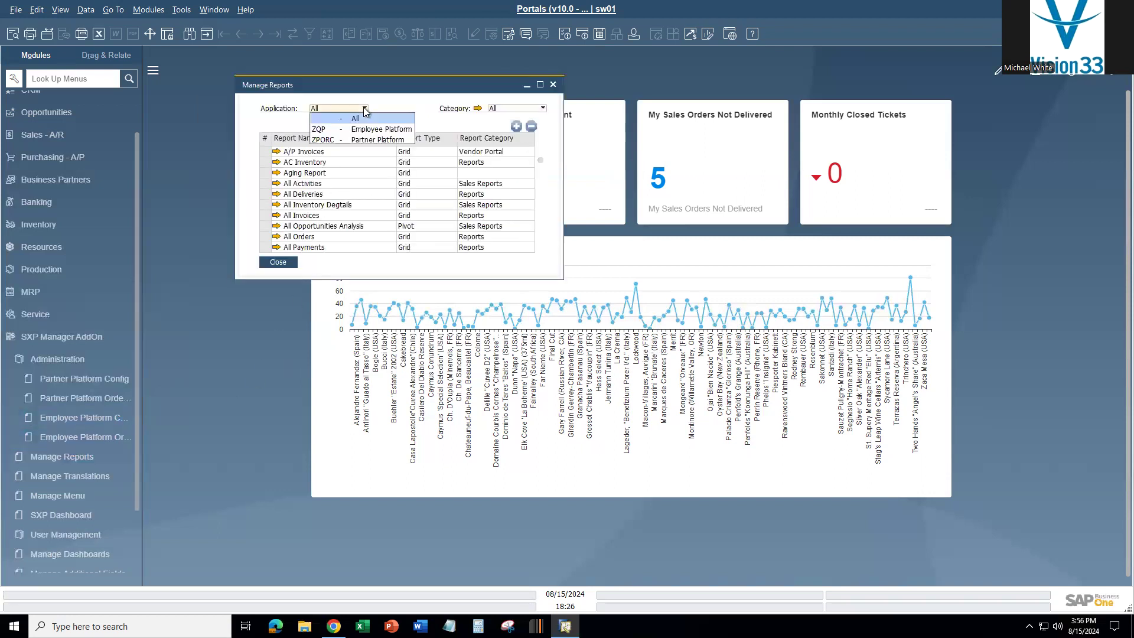
pyautogui.click(364, 140)
pyautogui.moveTo(401, 421); pyautogui.dragTo(401, 587)
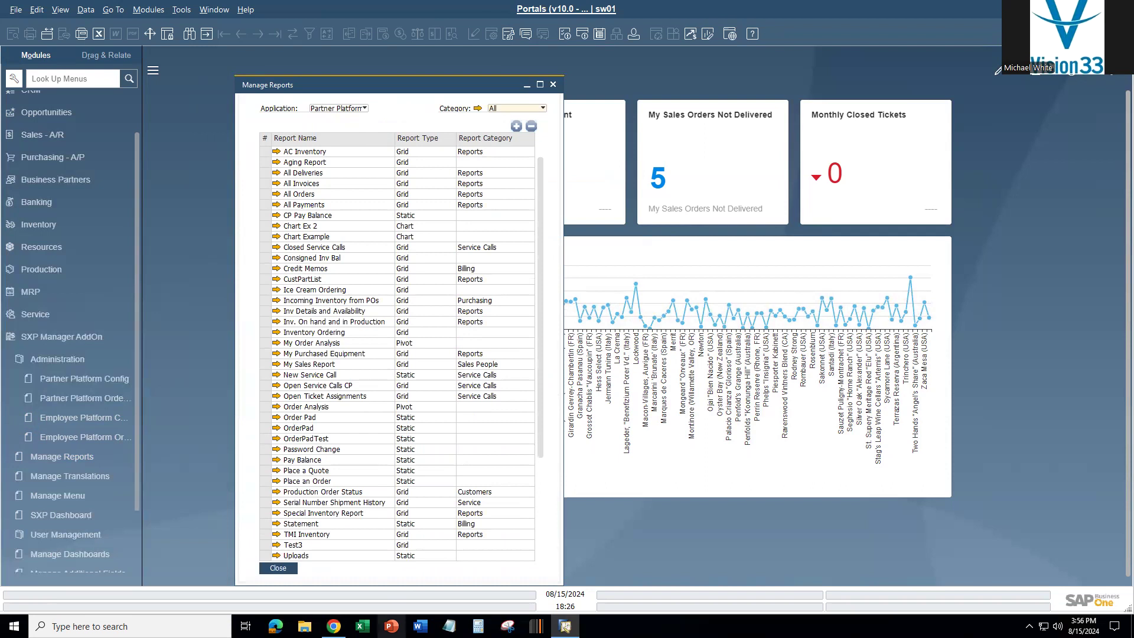
# Open the My Sales Report entry, review its availability, roles and query, and cancel without saving
pyautogui.click(276, 364)
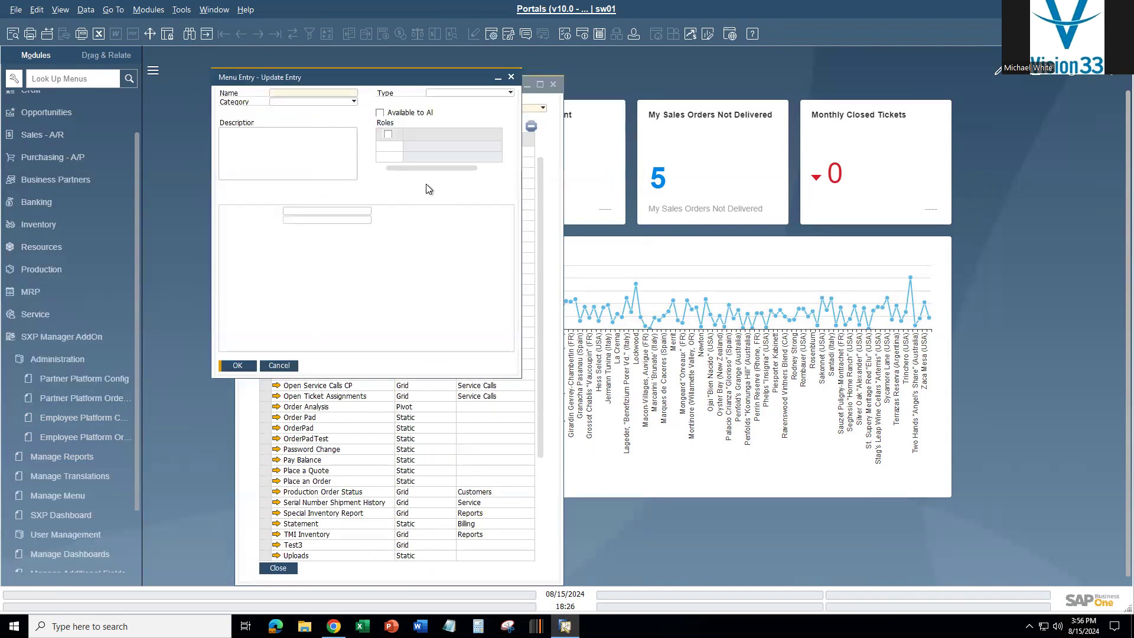
pyautogui.click(379, 113)
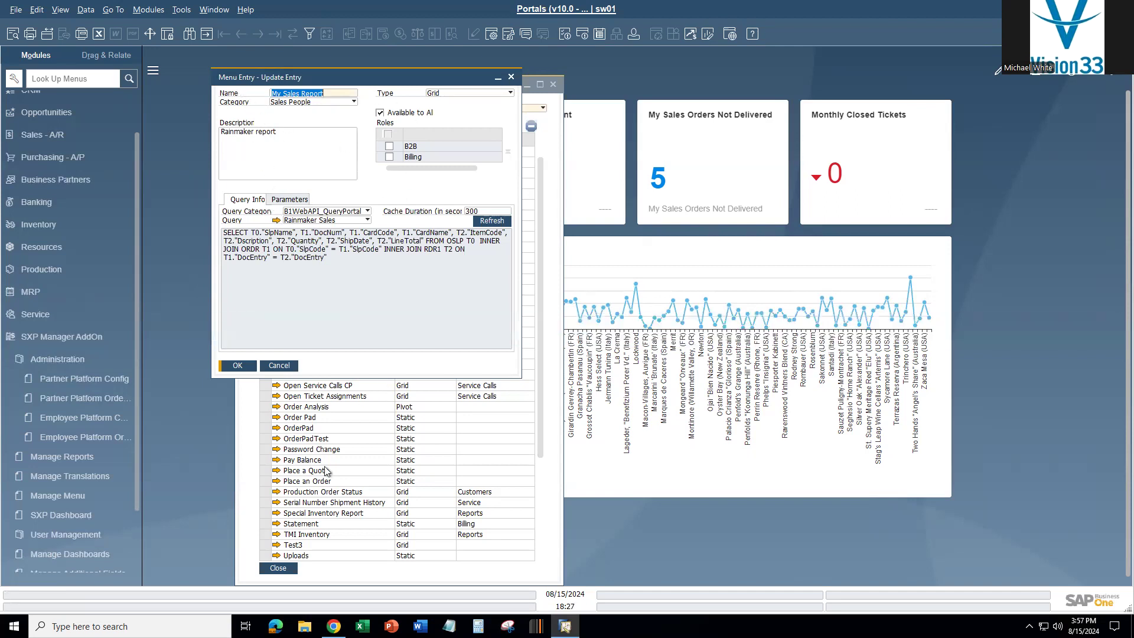
pyautogui.click(287, 367)
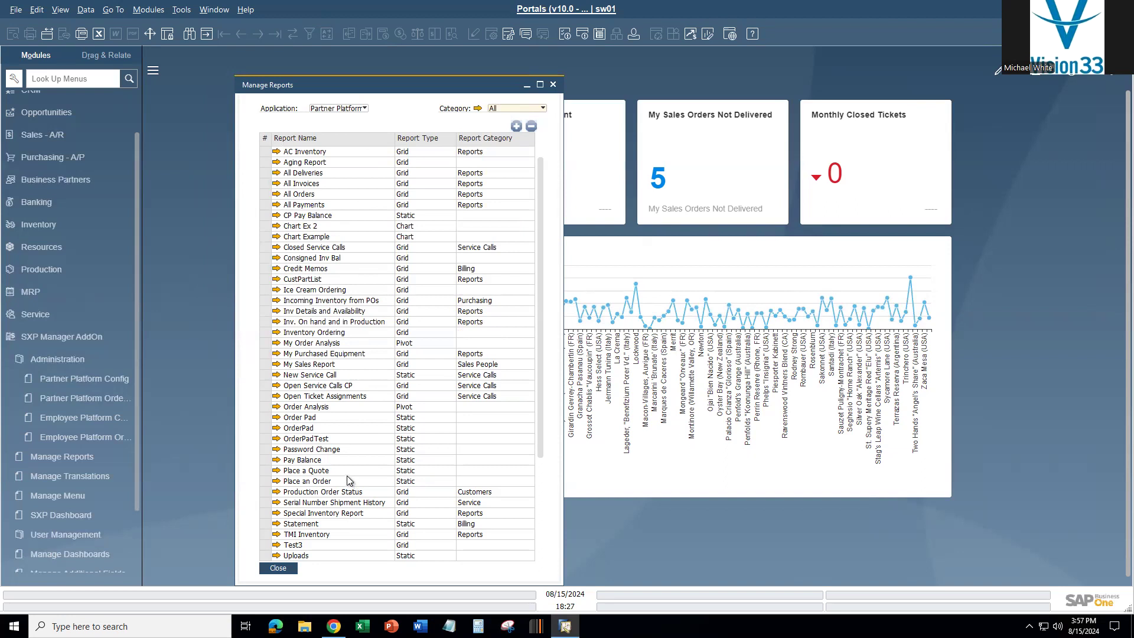
# Switch to the partner portal in Chrome, examine the entries in its Reports menu, and return to SAP Business One
pyautogui.click(334, 626)
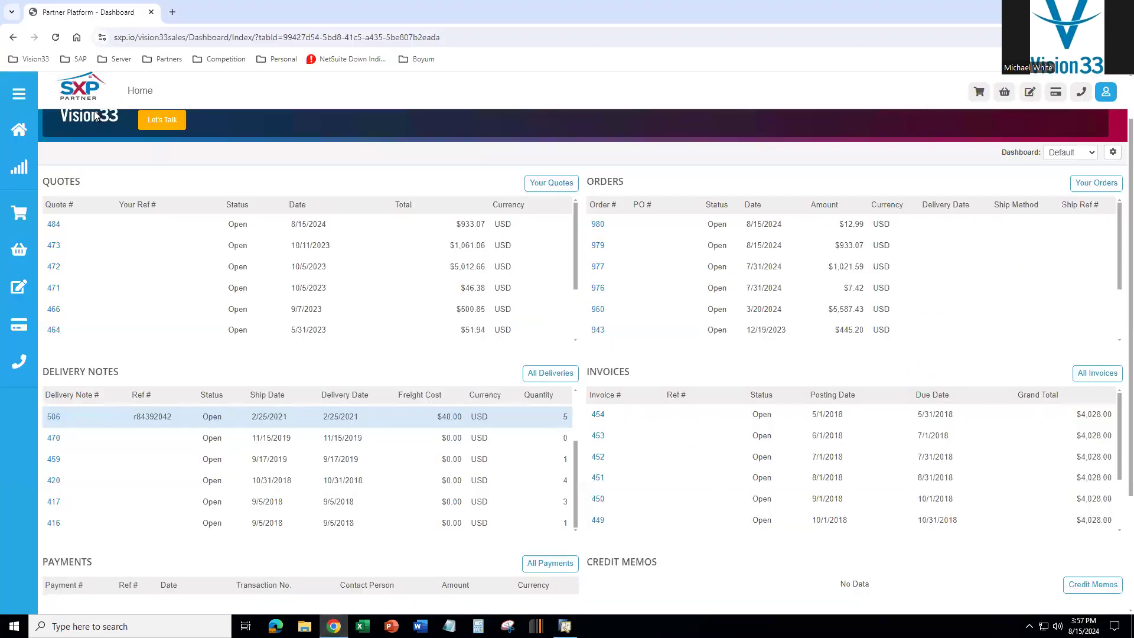
pyautogui.click(17, 97)
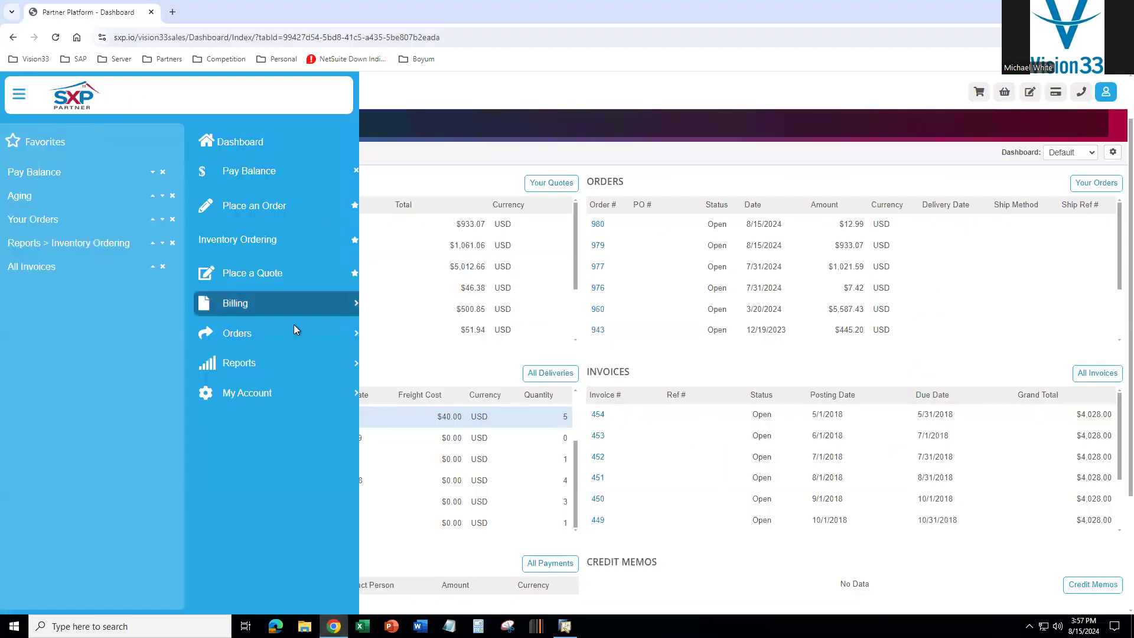
pyautogui.click(260, 366)
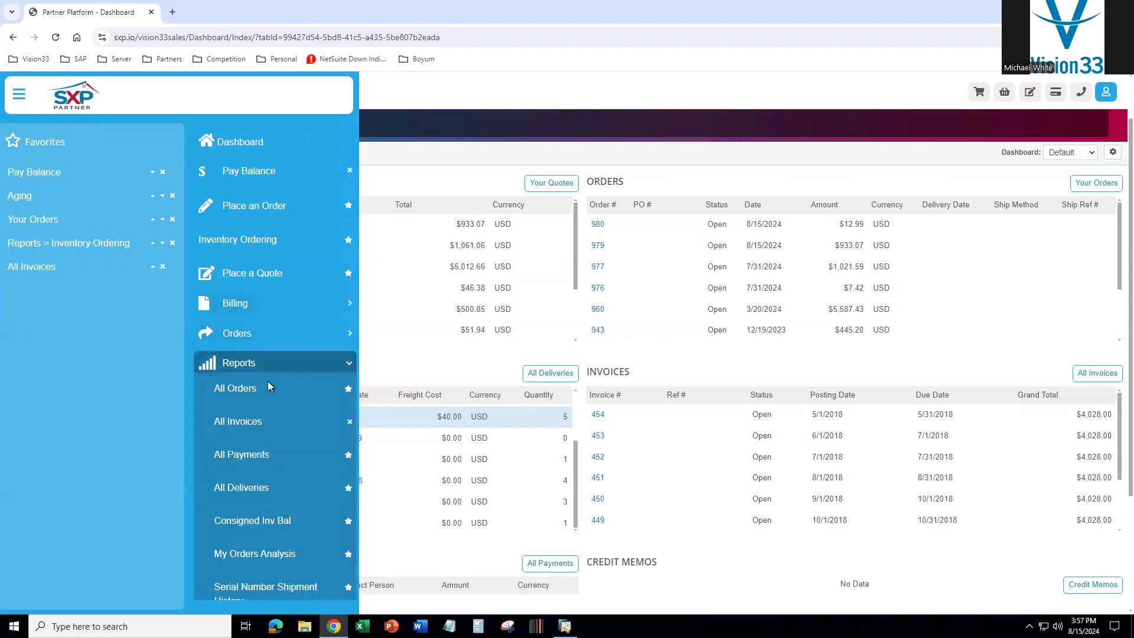
pyautogui.scroll(-3, 270, 387)
pyautogui.scroll(-2, 271, 392)
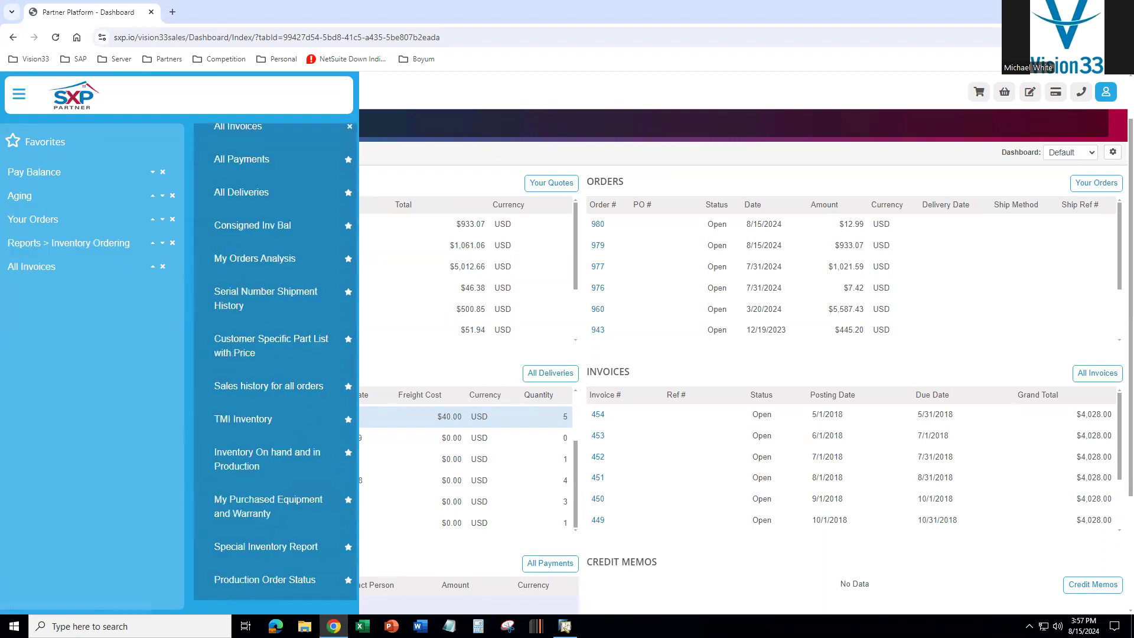
pyautogui.click(565, 626)
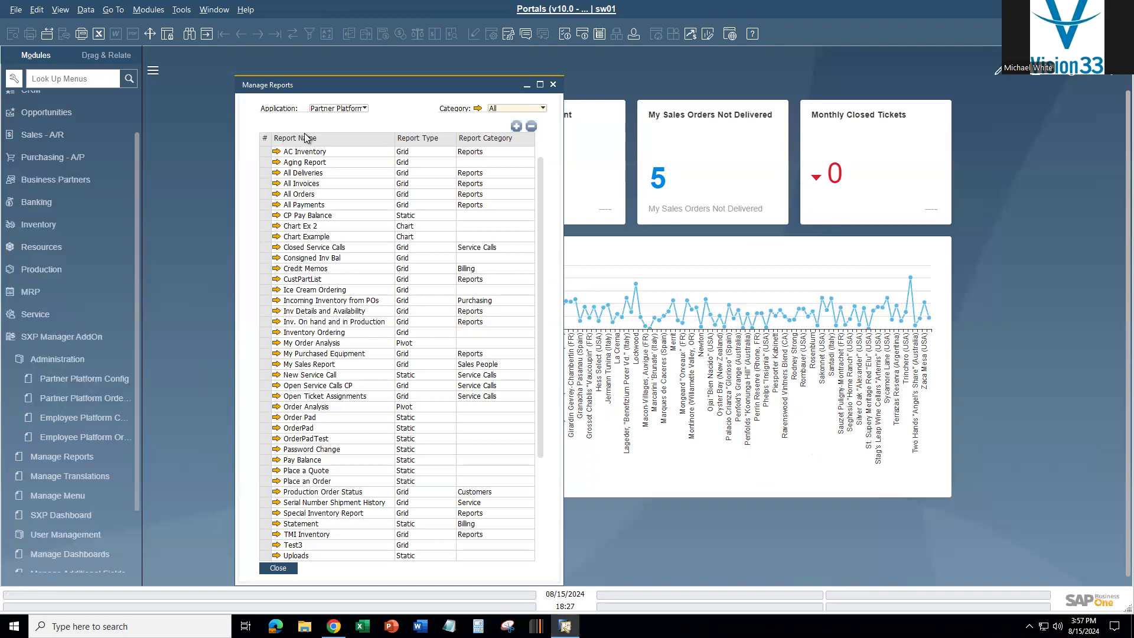
# Locate the Wine Menu and Special Inventory Report entries in the Manage Reports list, and close the window
pyautogui.scroll(-1, 328, 468)
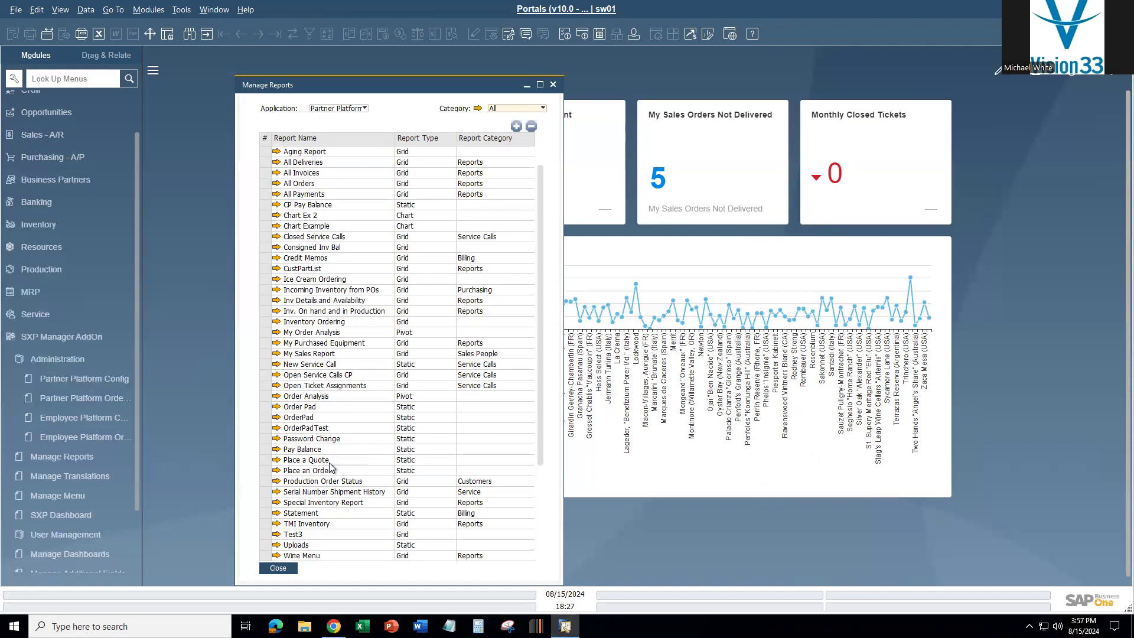
pyautogui.scroll(-2, 336, 470)
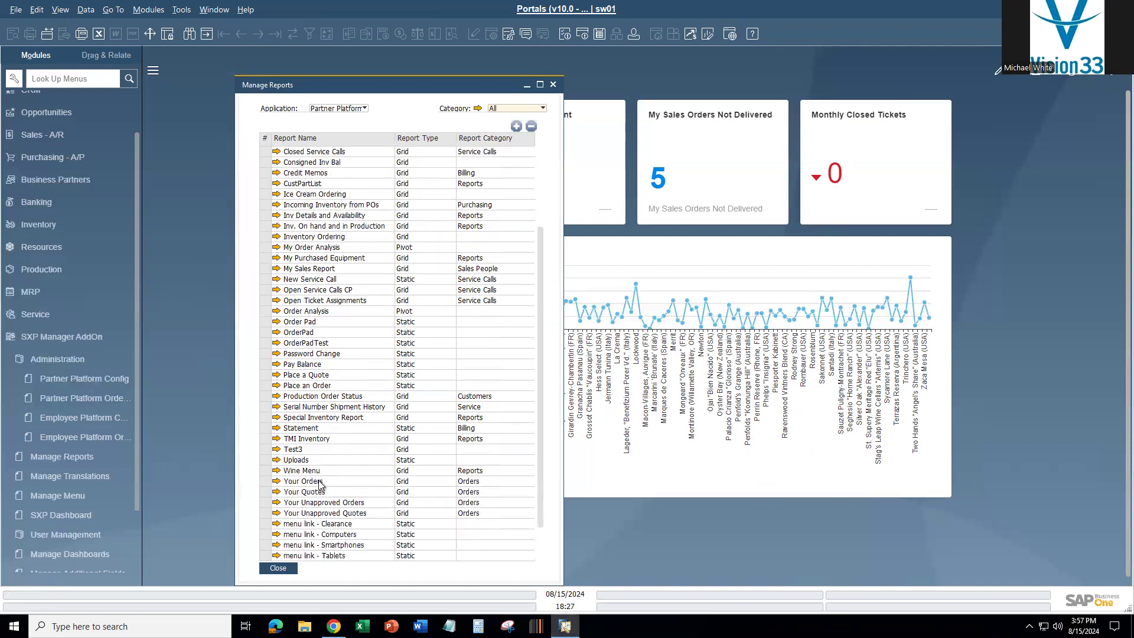
pyautogui.click(265, 470)
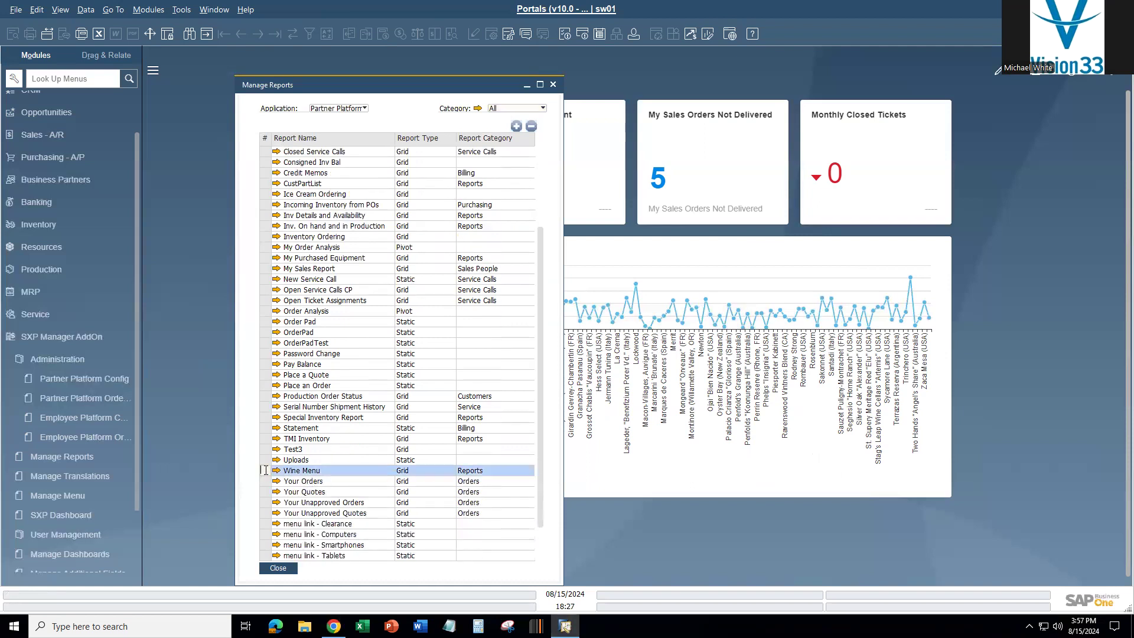
pyautogui.click(265, 417)
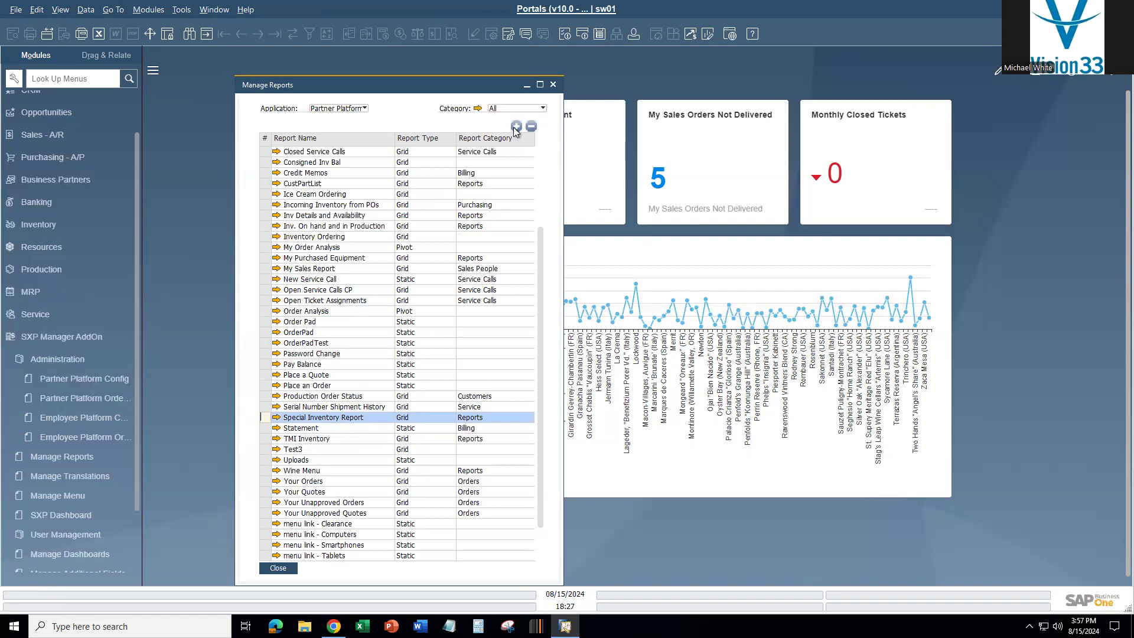
pyautogui.click(280, 568)
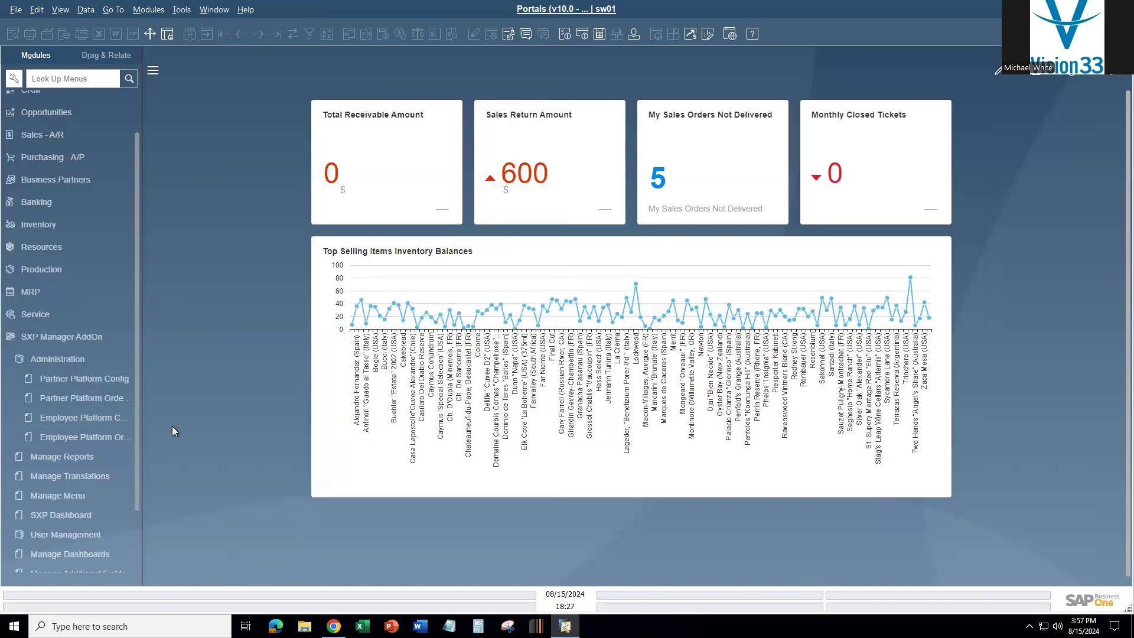
# Collapse the SXP Manager AddOn module, open a Sales Order from Sales - A/R, and display the most recent order
pyautogui.click(24, 338)
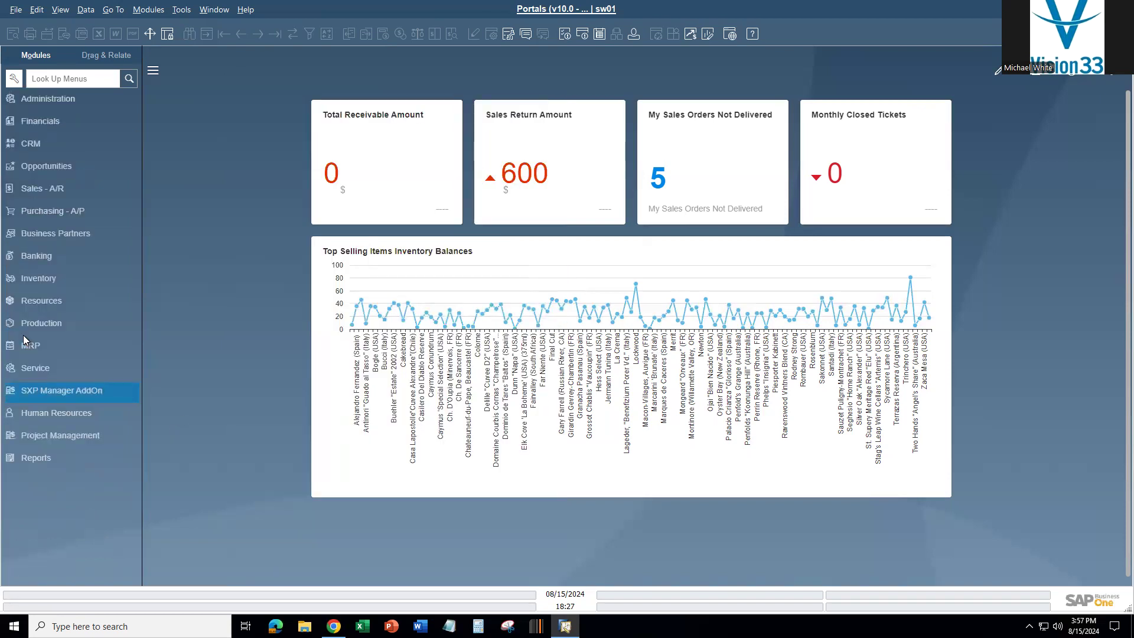
pyautogui.click(51, 188)
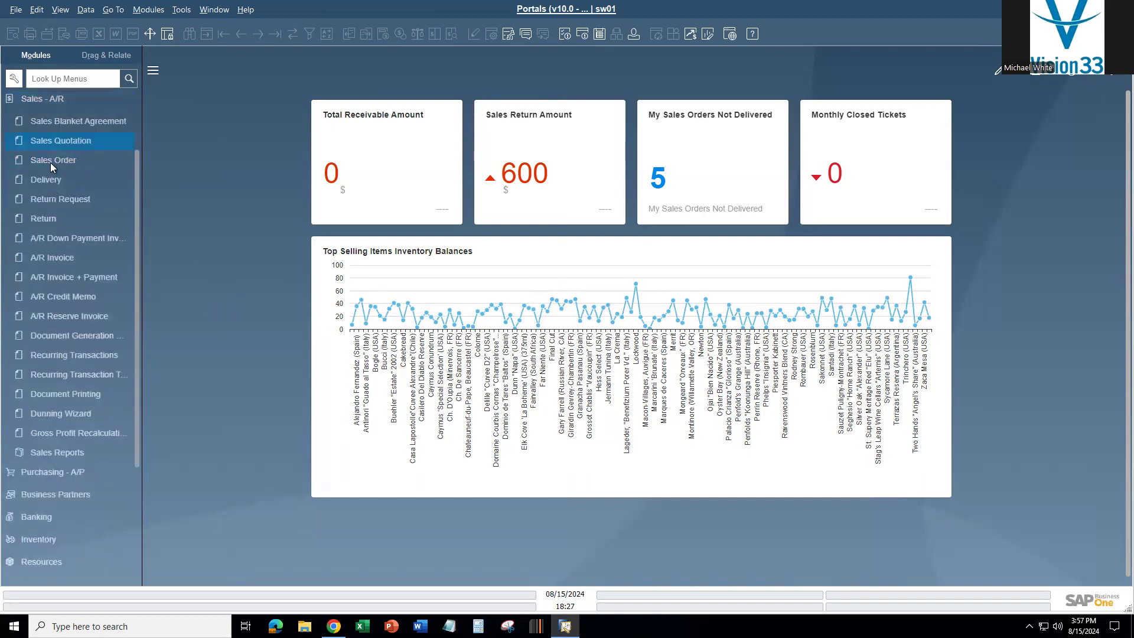
pyautogui.click(54, 161)
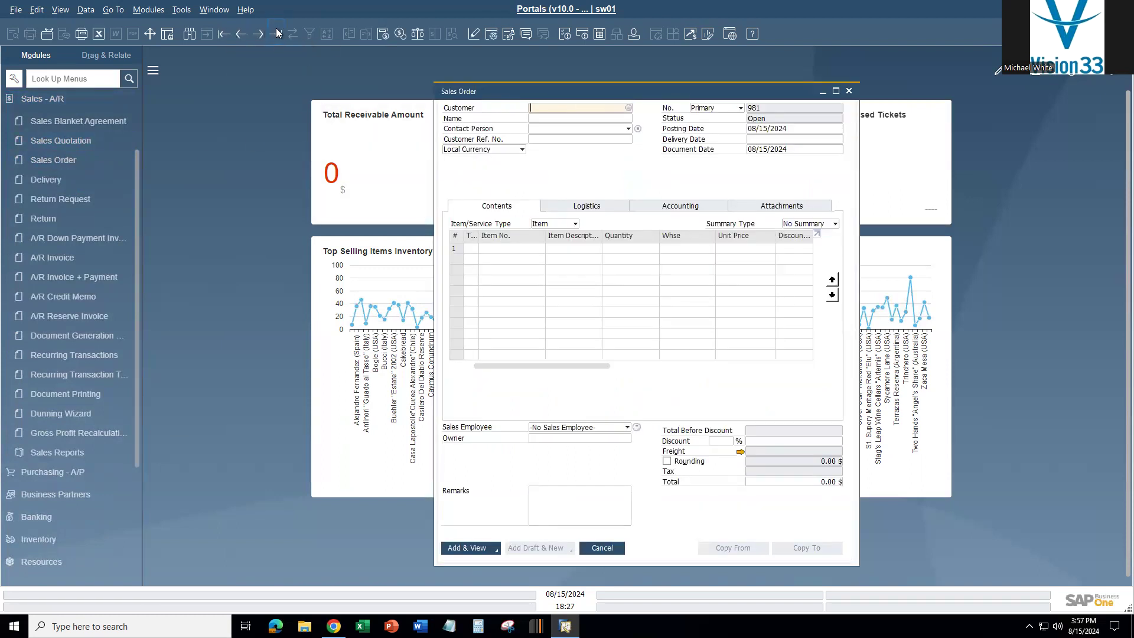
pyautogui.click(276, 34)
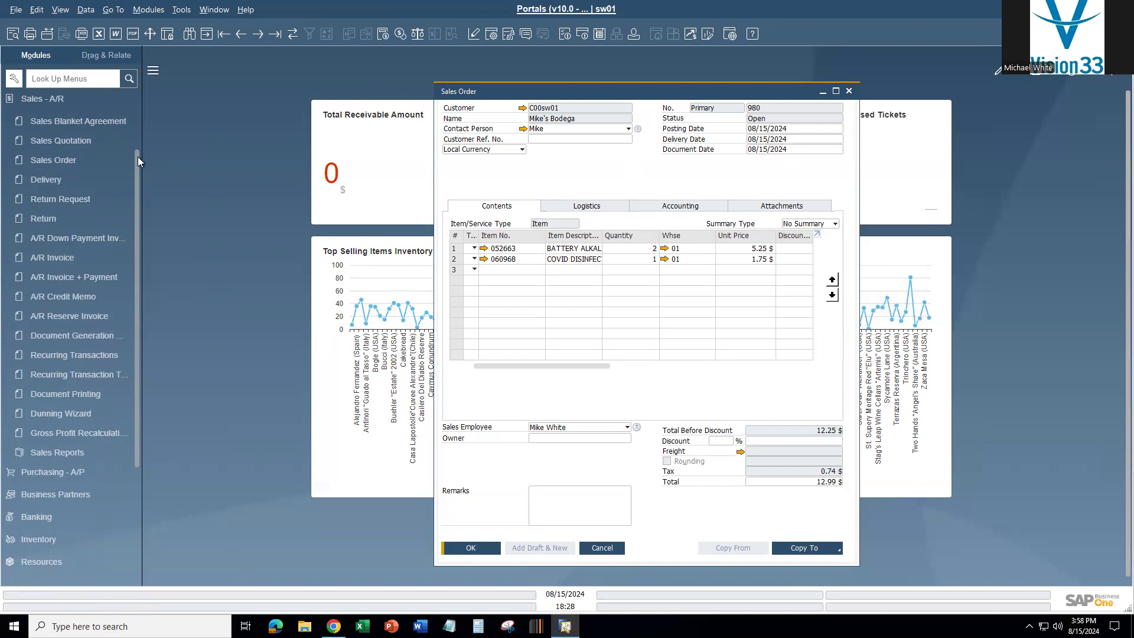
# Open the most recent Sales Quotation for review, close the quotation and sales order, and return to the partner portal in Chrome
pyautogui.click(68, 139)
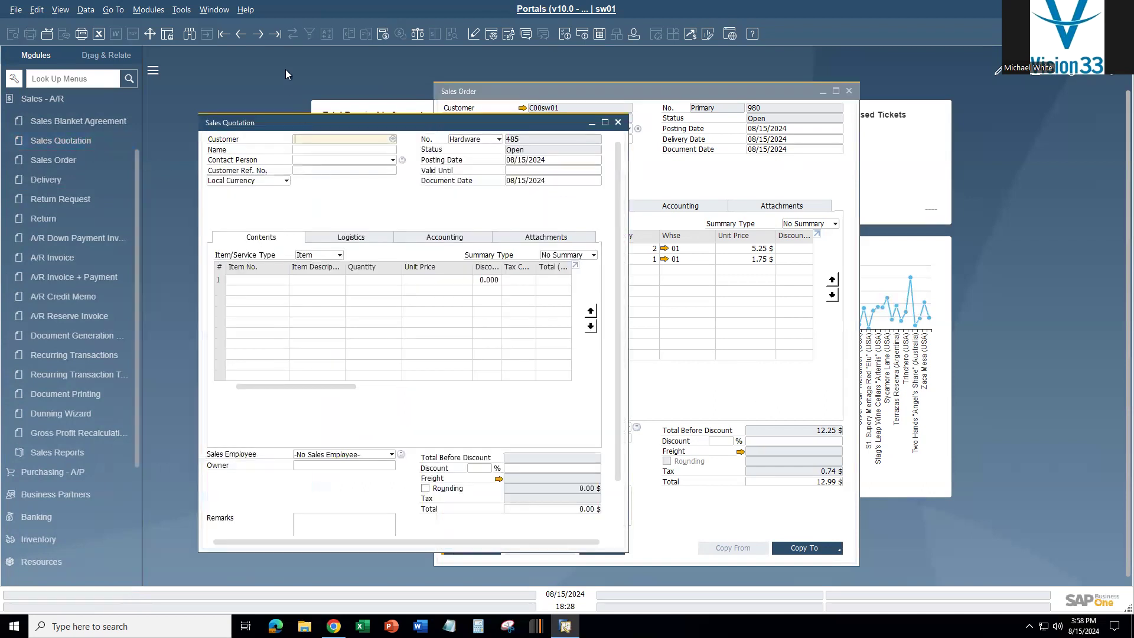
pyautogui.click(275, 33)
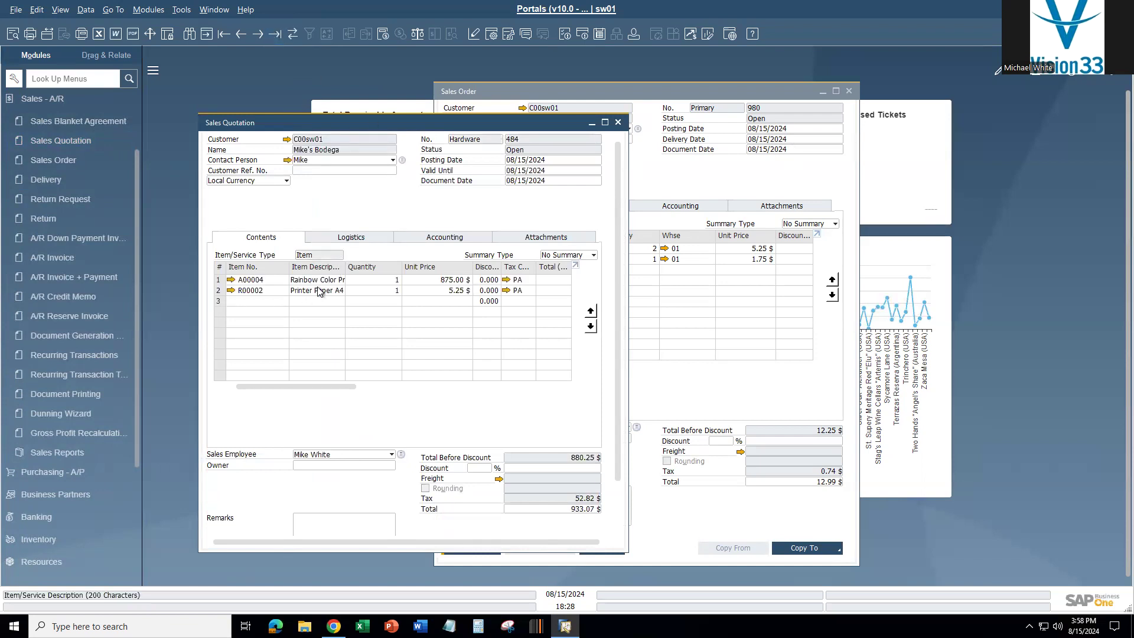
pyautogui.click(618, 124)
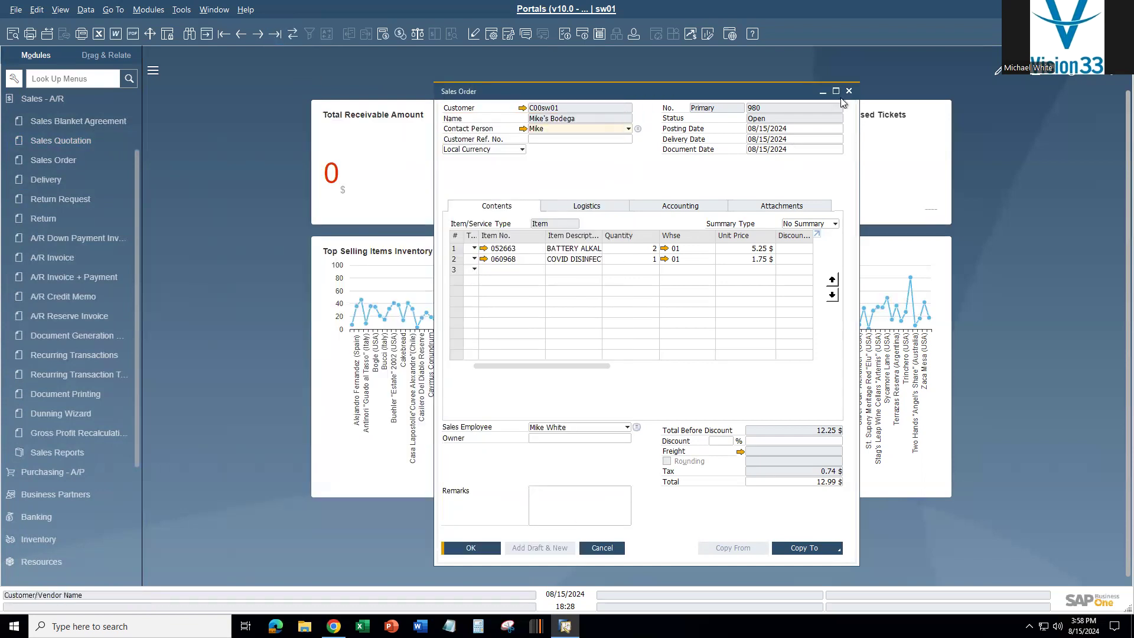
pyautogui.click(849, 91)
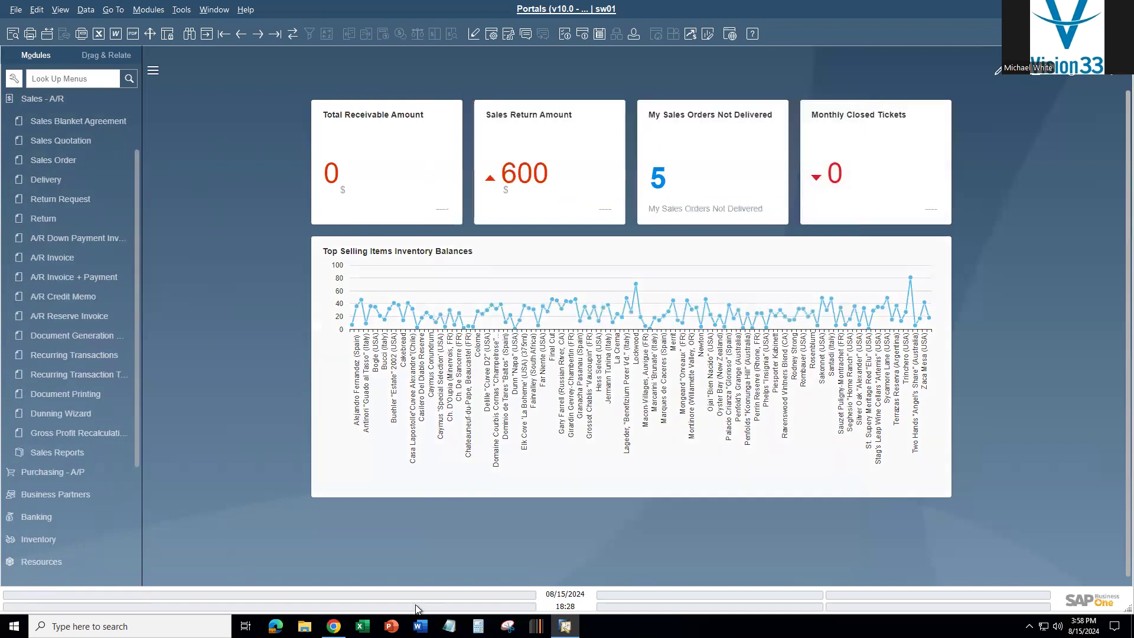
pyautogui.click(333, 626)
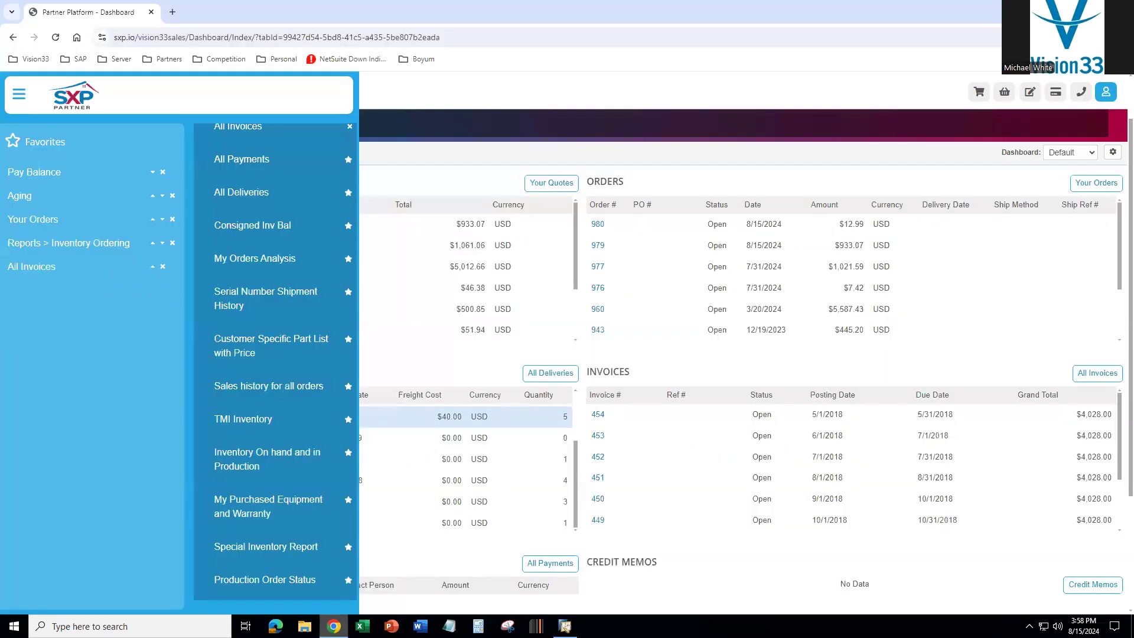